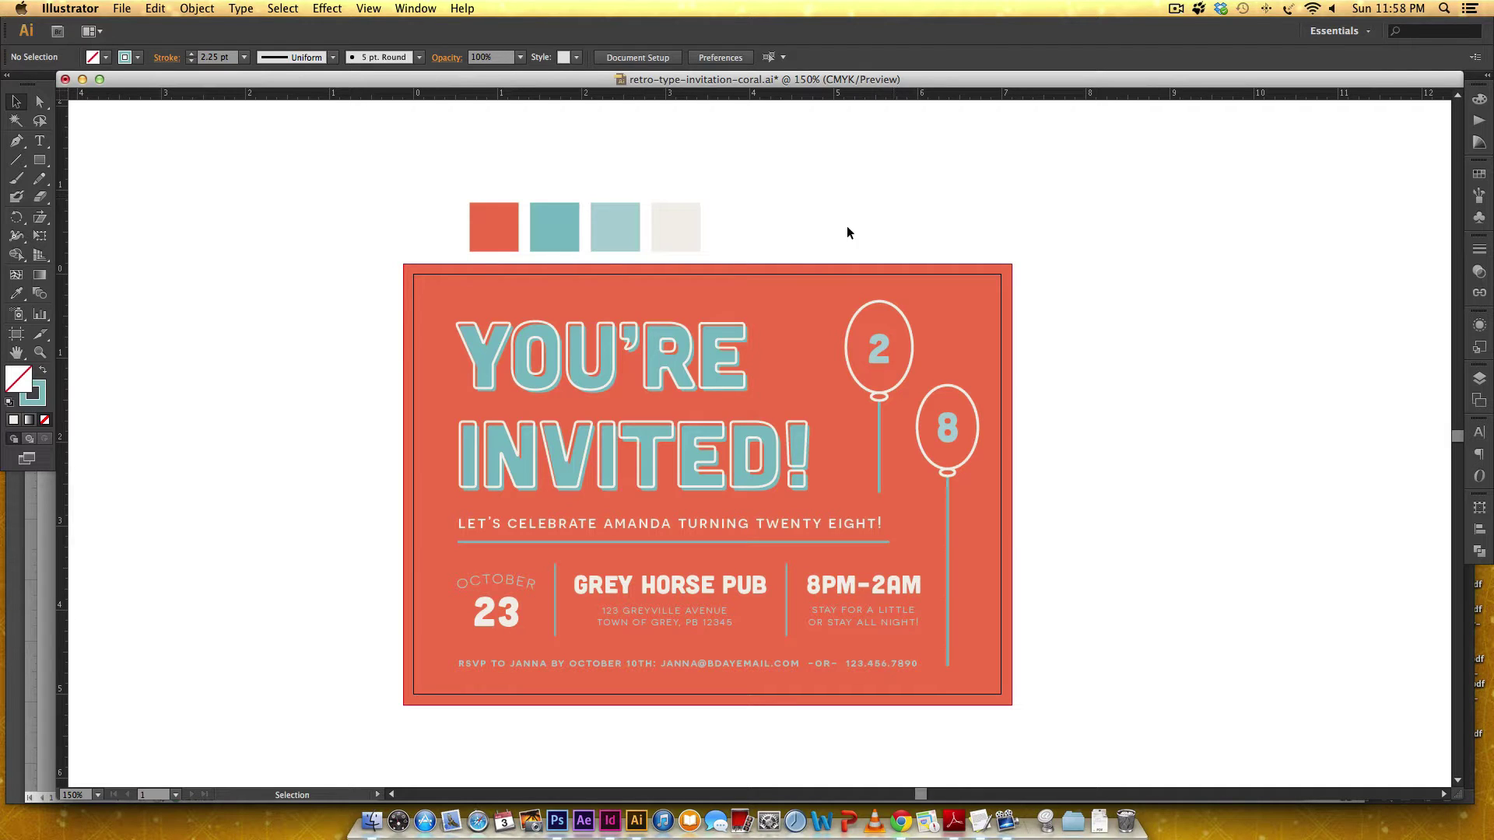
# Read the CMYK values of the coral, teal, light-teal and off-white swatches in the Color panel.
pyautogui.click(1481, 99)
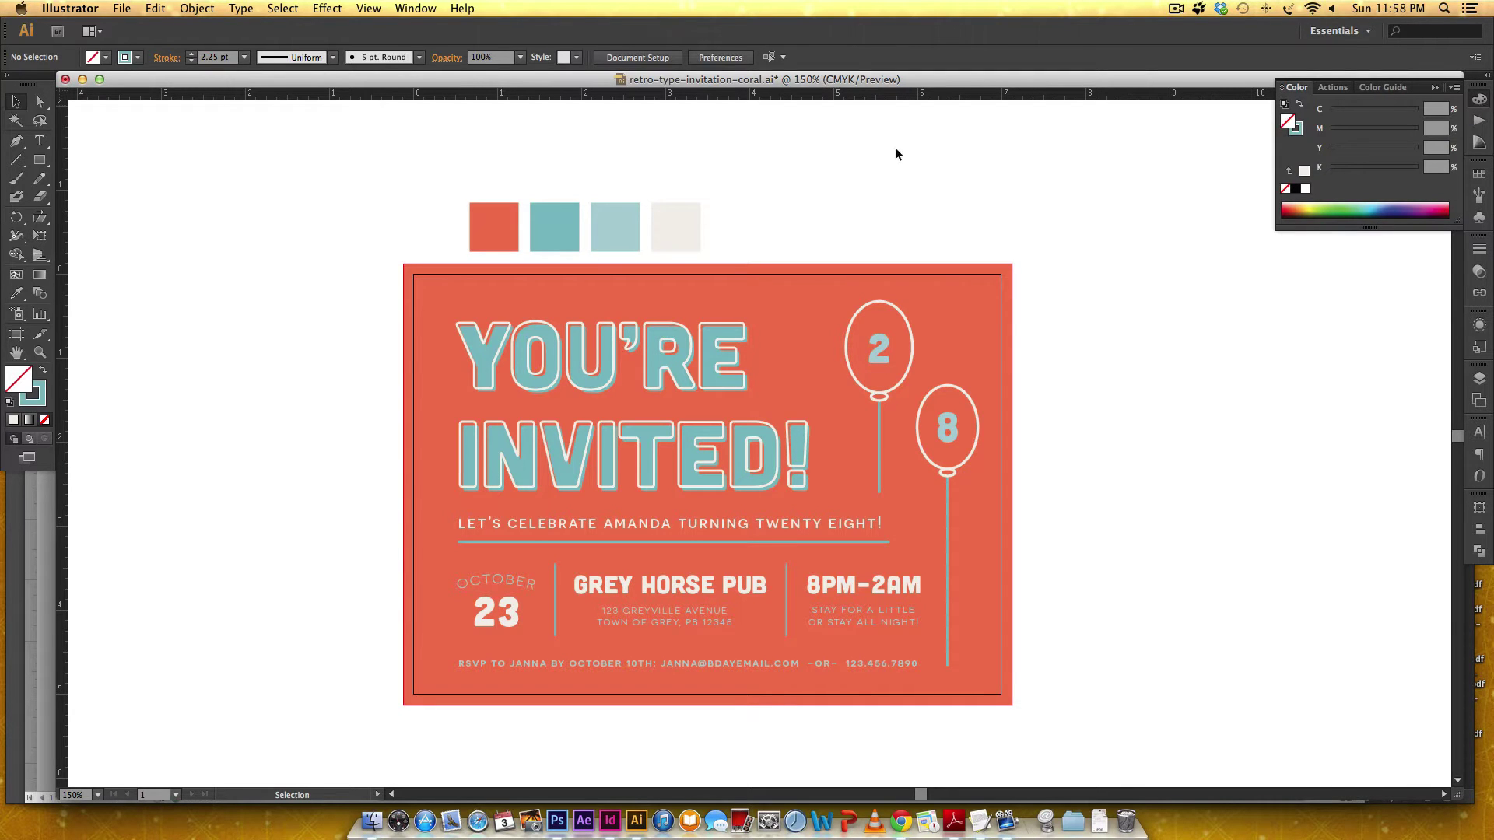
pyautogui.click(511, 220)
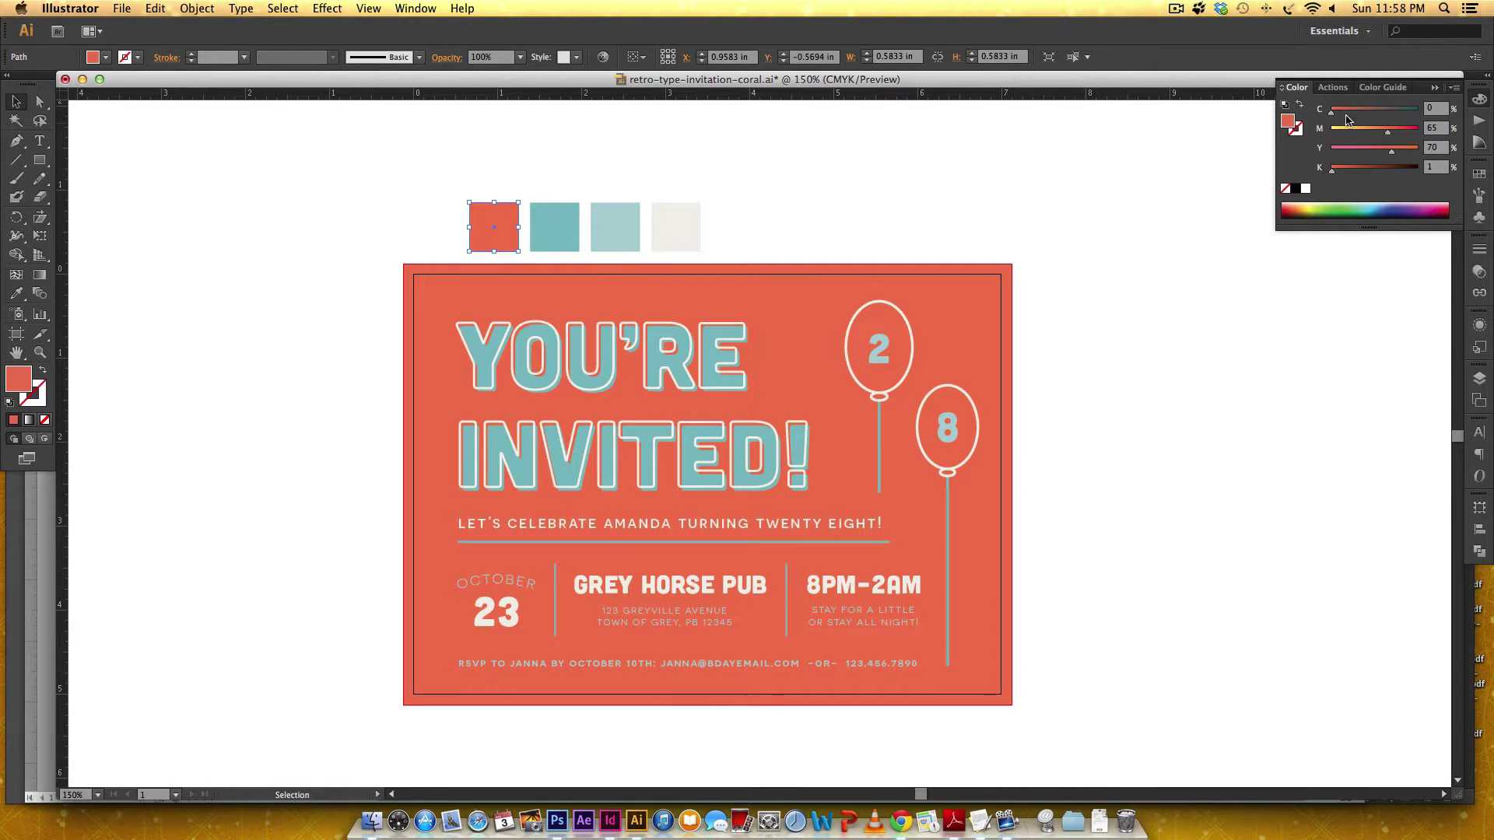
pyautogui.click(552, 226)
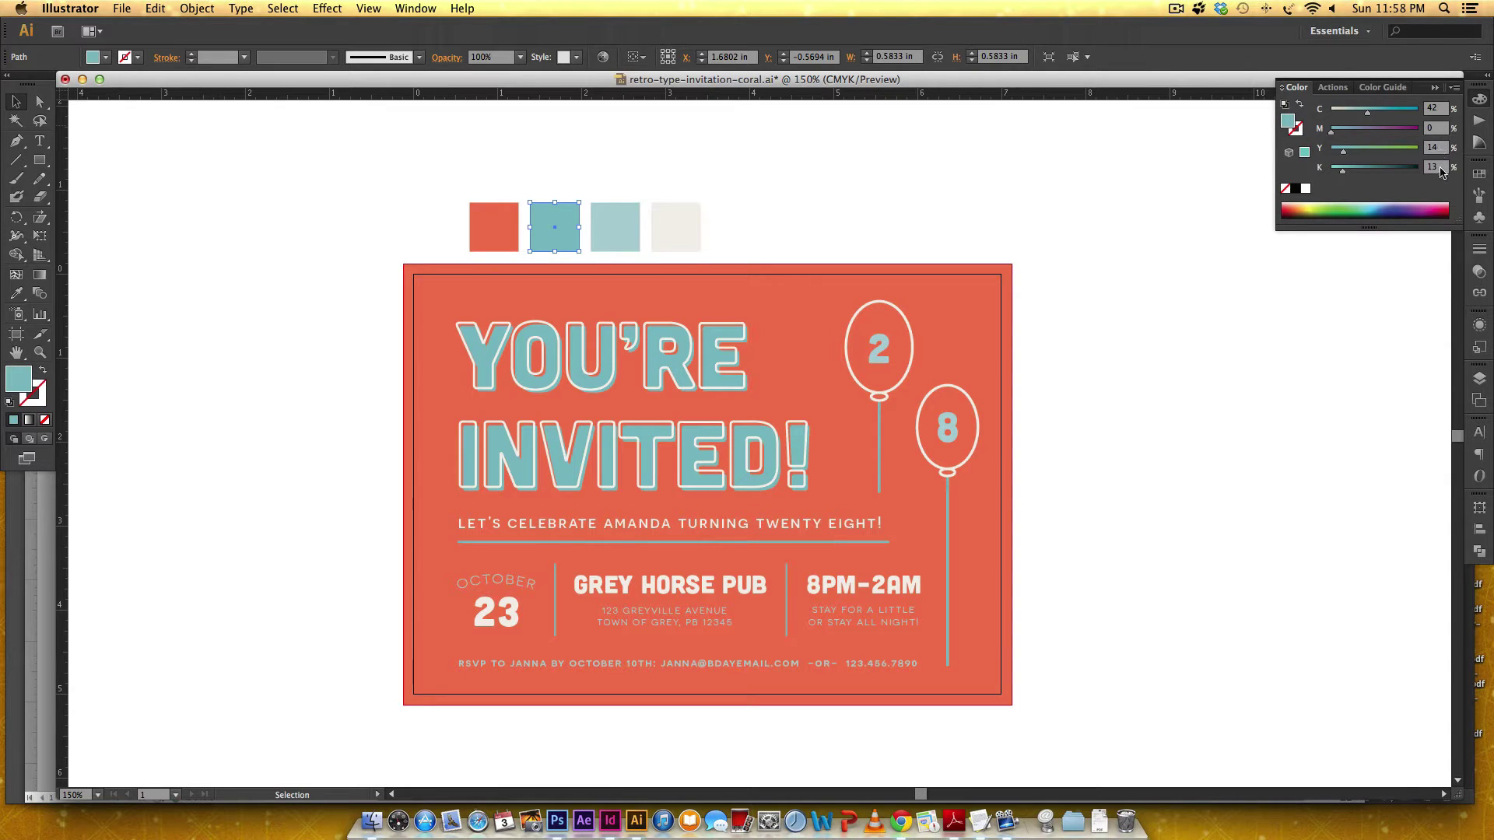
pyautogui.click(619, 226)
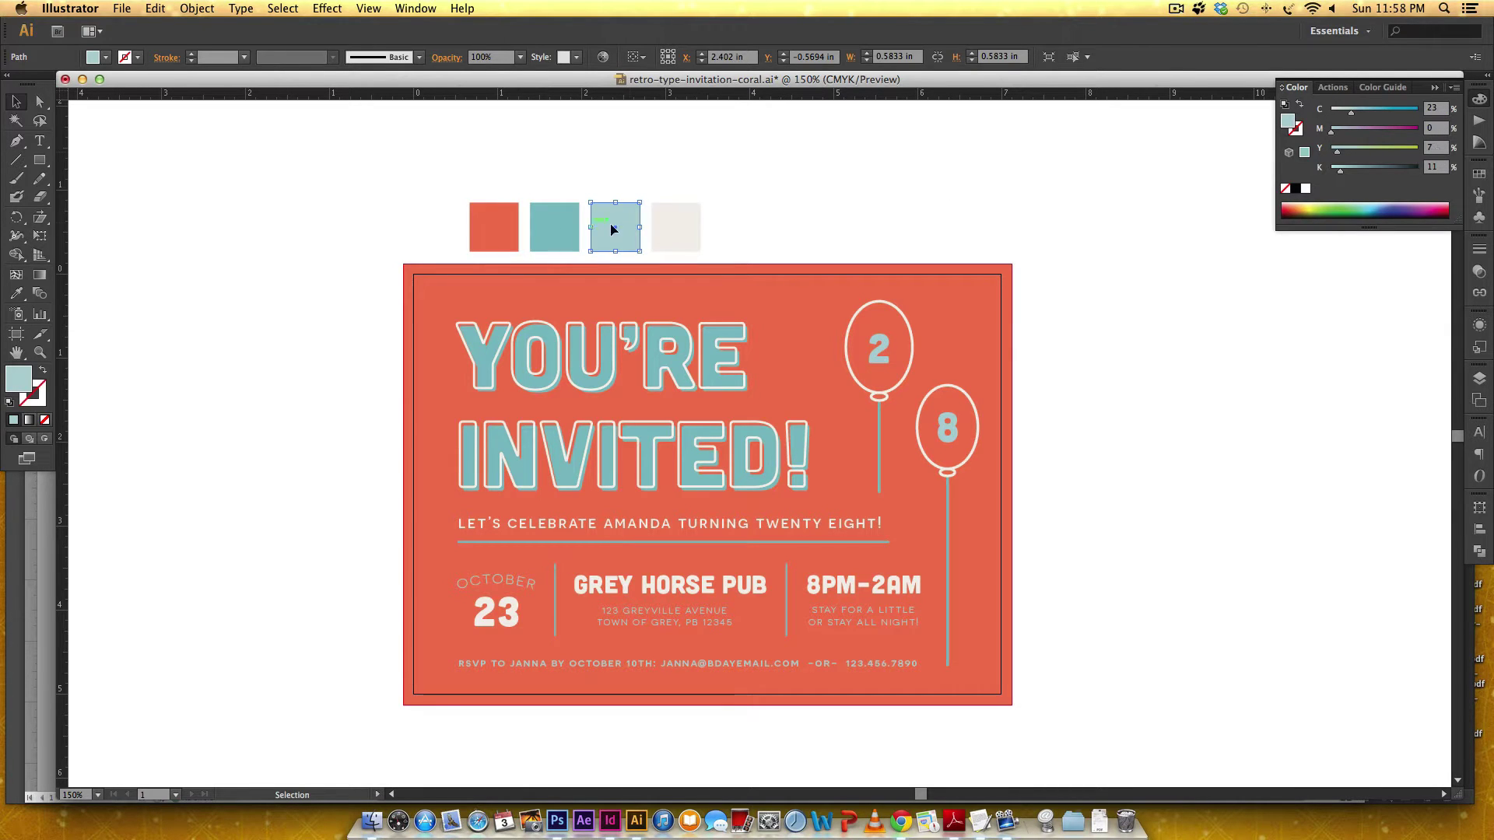
pyautogui.click(680, 230)
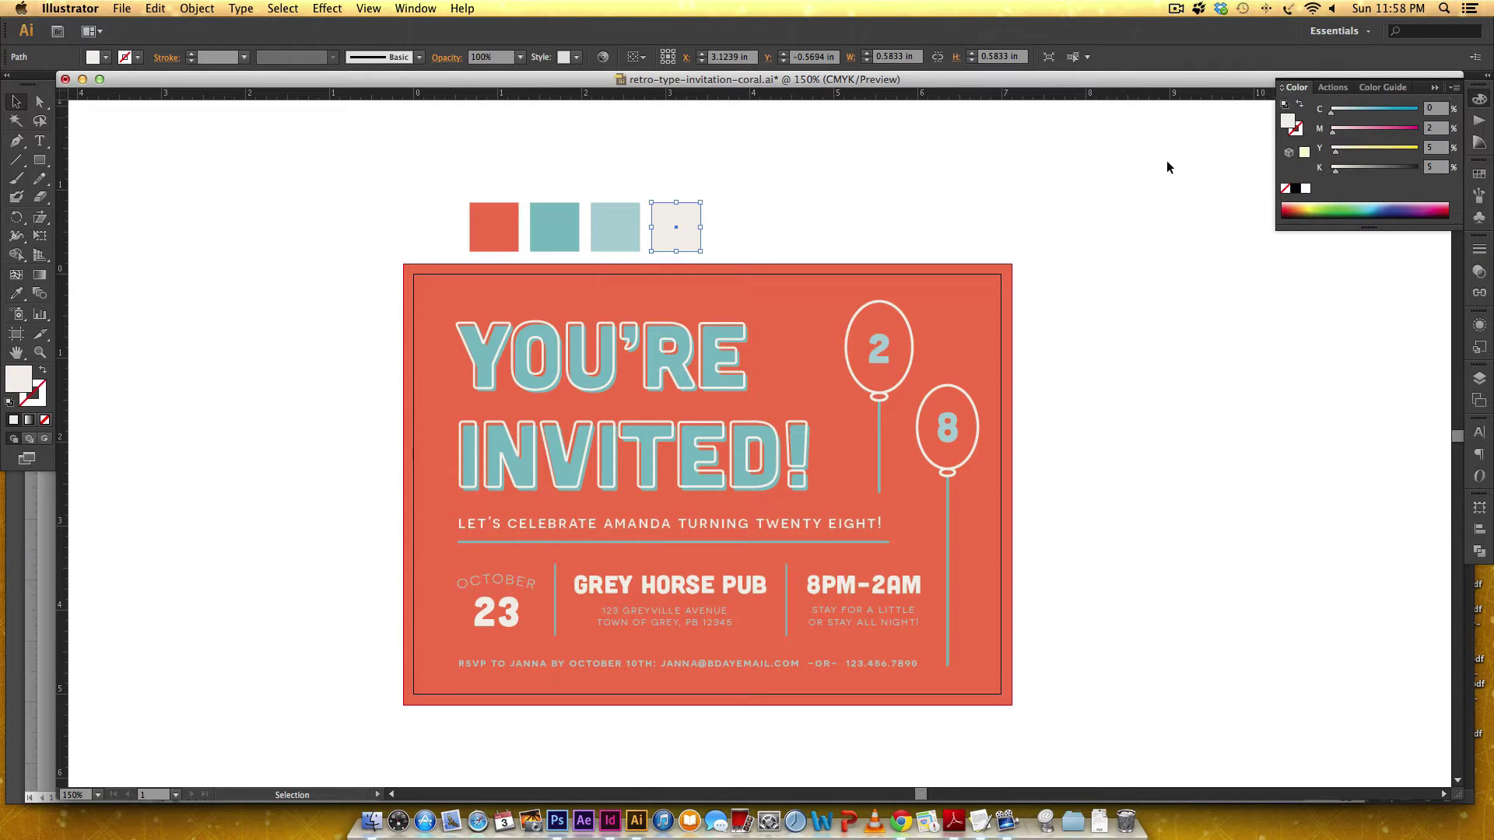
pyautogui.click(937, 189)
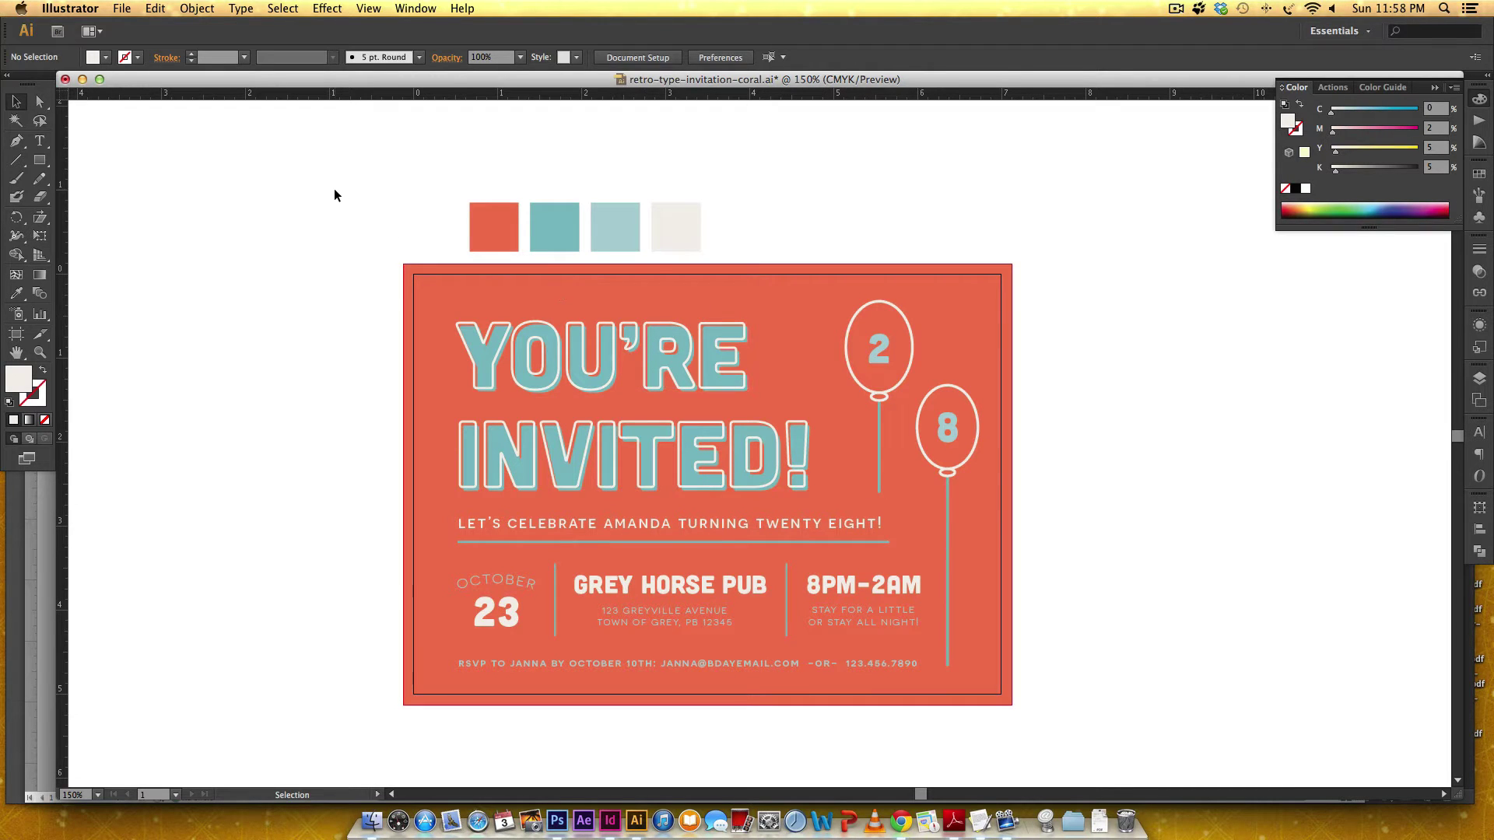
# Select the invitation artwork and create a new 7 × 5 in CMYK document with 0.125 in bleed.
pyautogui.moveTo(333, 190); pyautogui.dragTo(1049, 731)
pyautogui.click(892, 171)
pyautogui.click(121, 8)
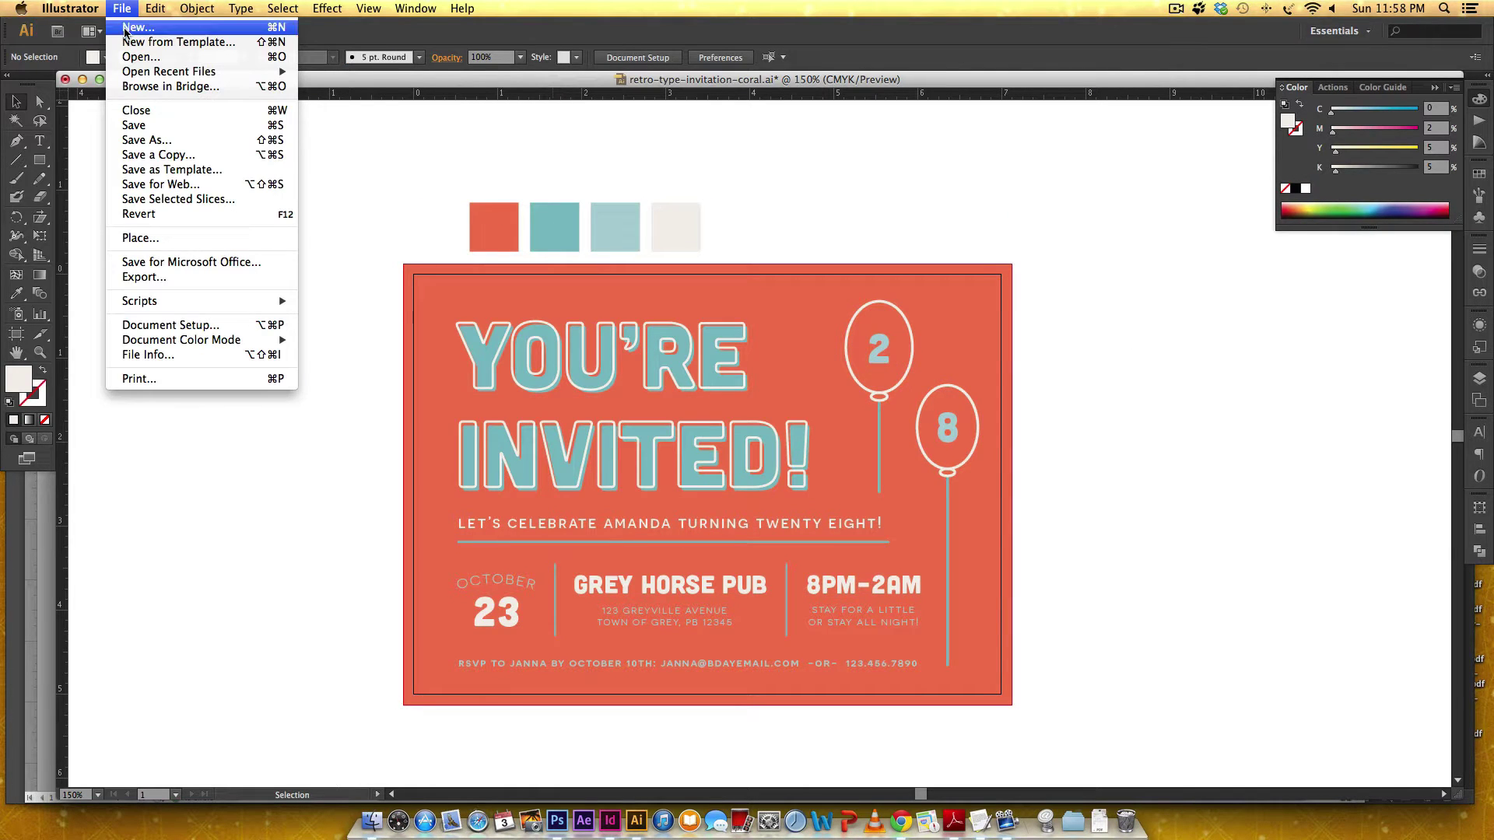
pyautogui.click(126, 26)
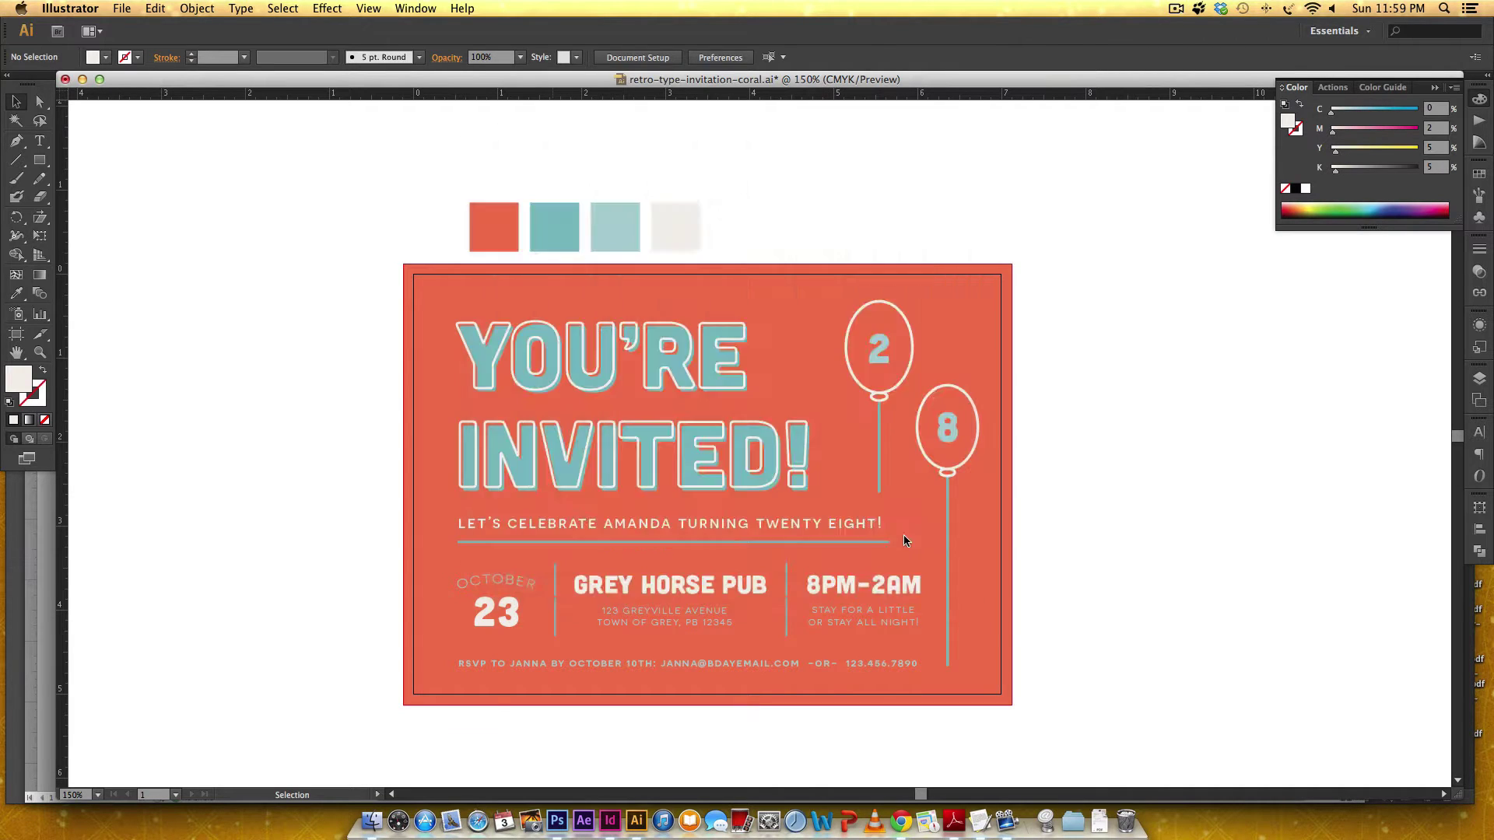
pyautogui.click(901, 537)
pyautogui.press('super+minus')
pyautogui.press('super+minus')
pyautogui.press('super+minus')
# Paste the invitation and swatches to the left of the empty artboard and zoom to 150%.
pyautogui.moveTo(437, 420); pyautogui.dragTo(547, 418)
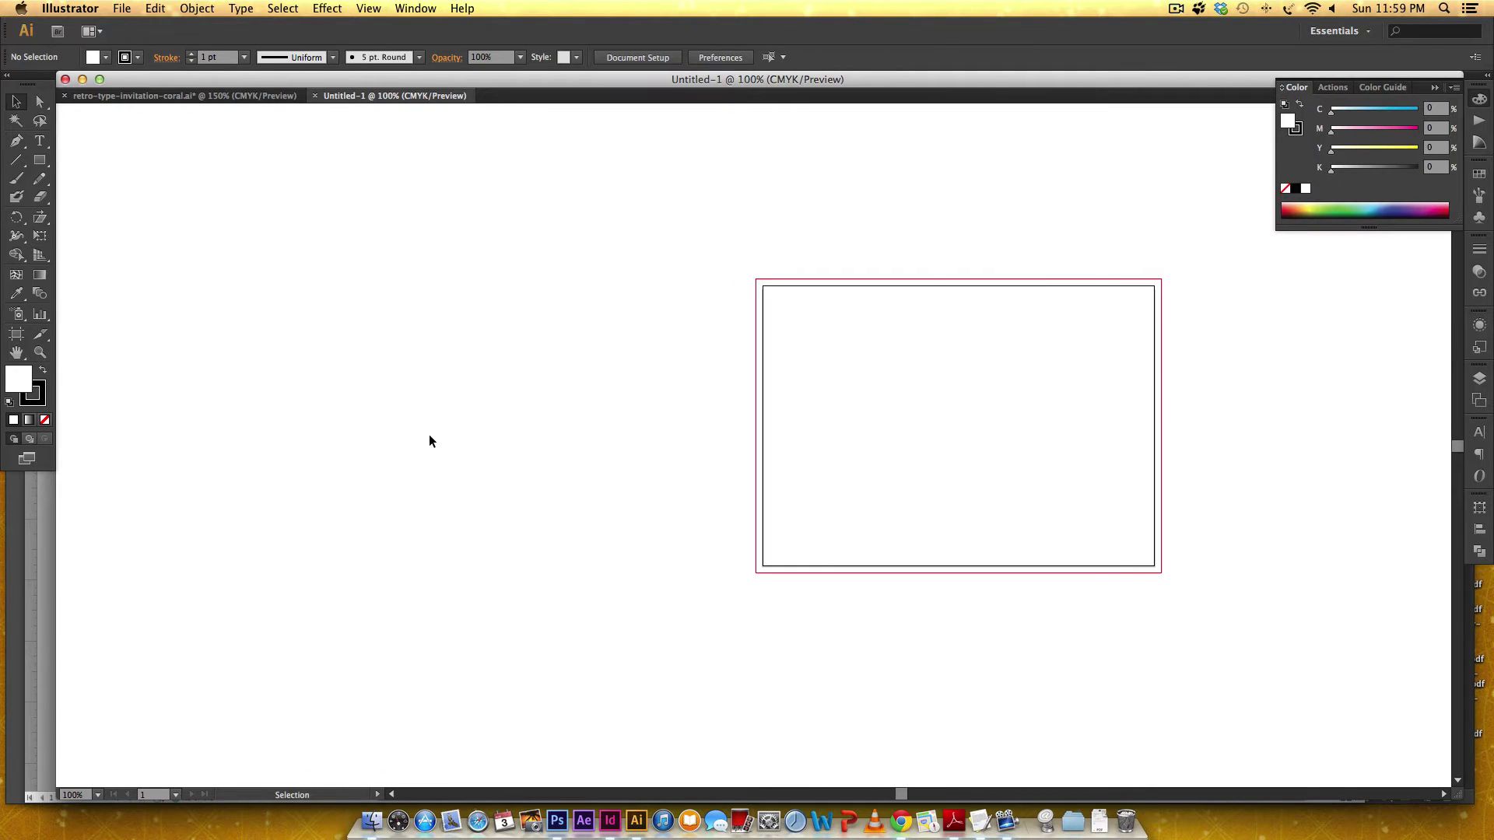
pyautogui.press('super+v')
pyautogui.moveTo(844, 378); pyautogui.dragTo(637, 331)
pyautogui.click(838, 431)
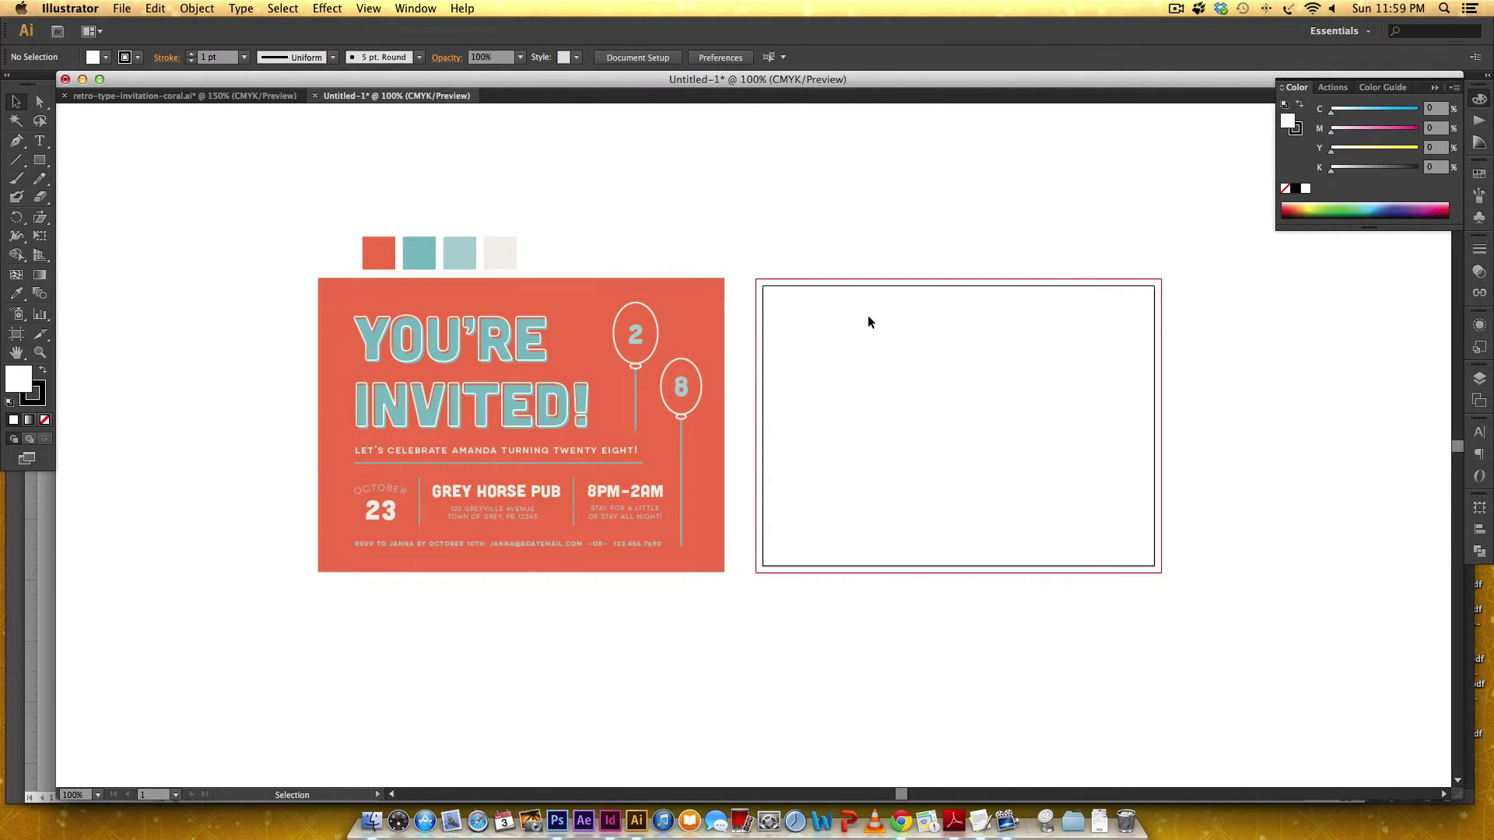
pyautogui.press('super+equal')
pyautogui.moveTo(920, 336); pyautogui.dragTo(933, 418)
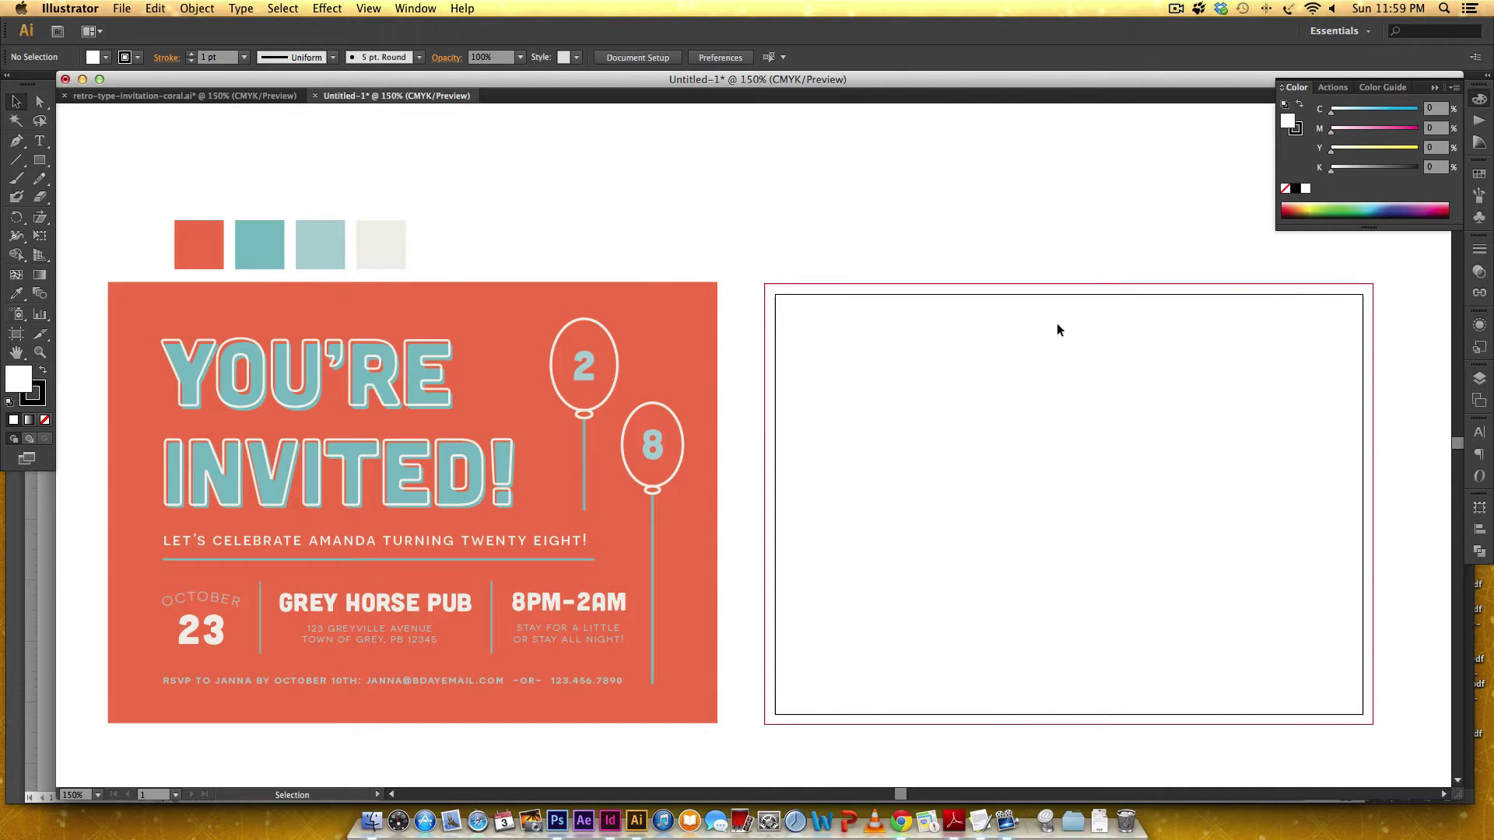
pyautogui.click(1479, 379)
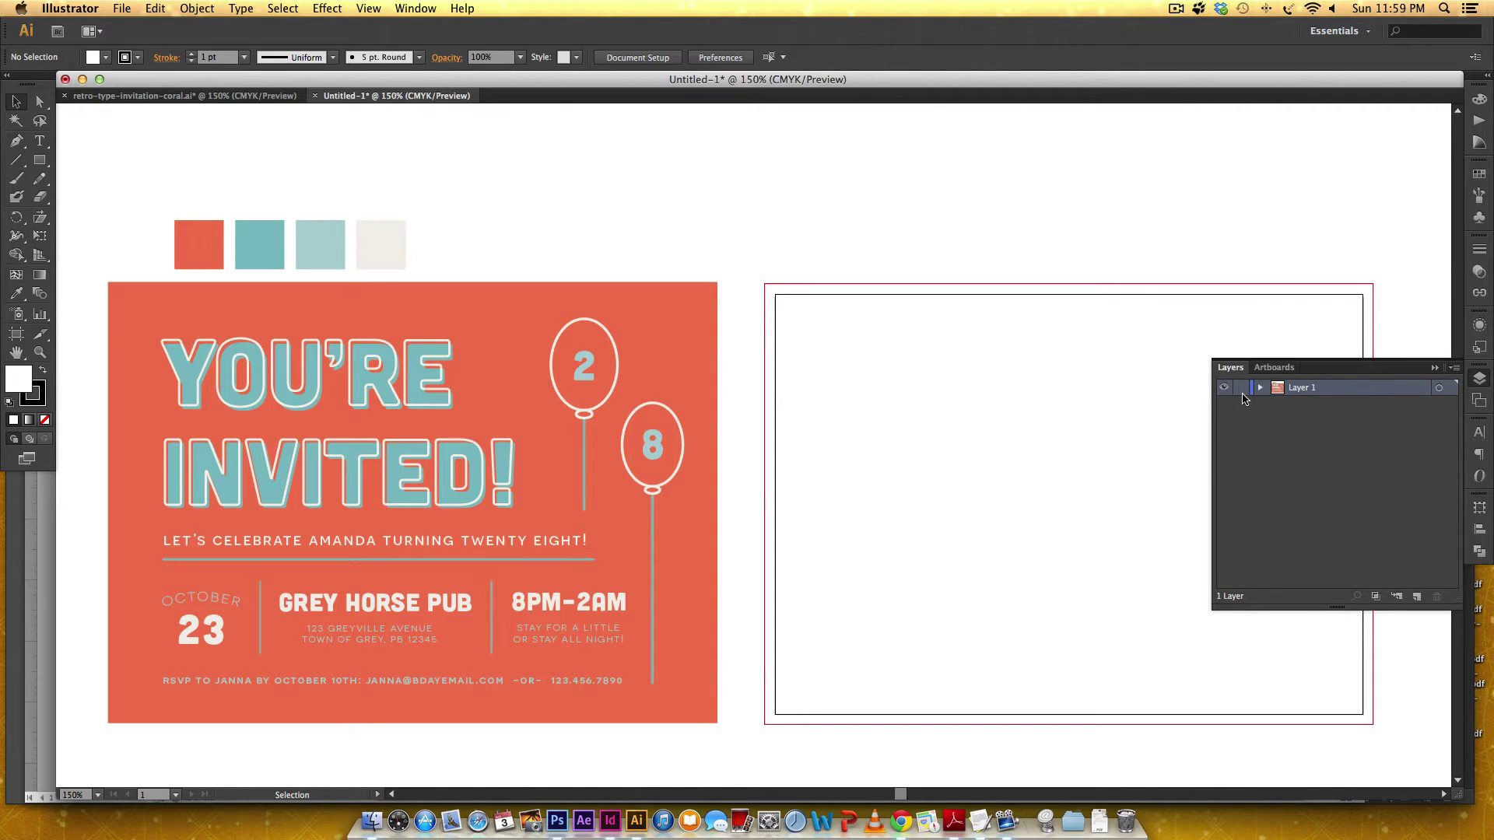
# Add a new layer named 'background'.
pyautogui.click(1415, 597)
pyautogui.hscroll(3, 1017, 396)
pyautogui.scroll(-1, 1017, 397)
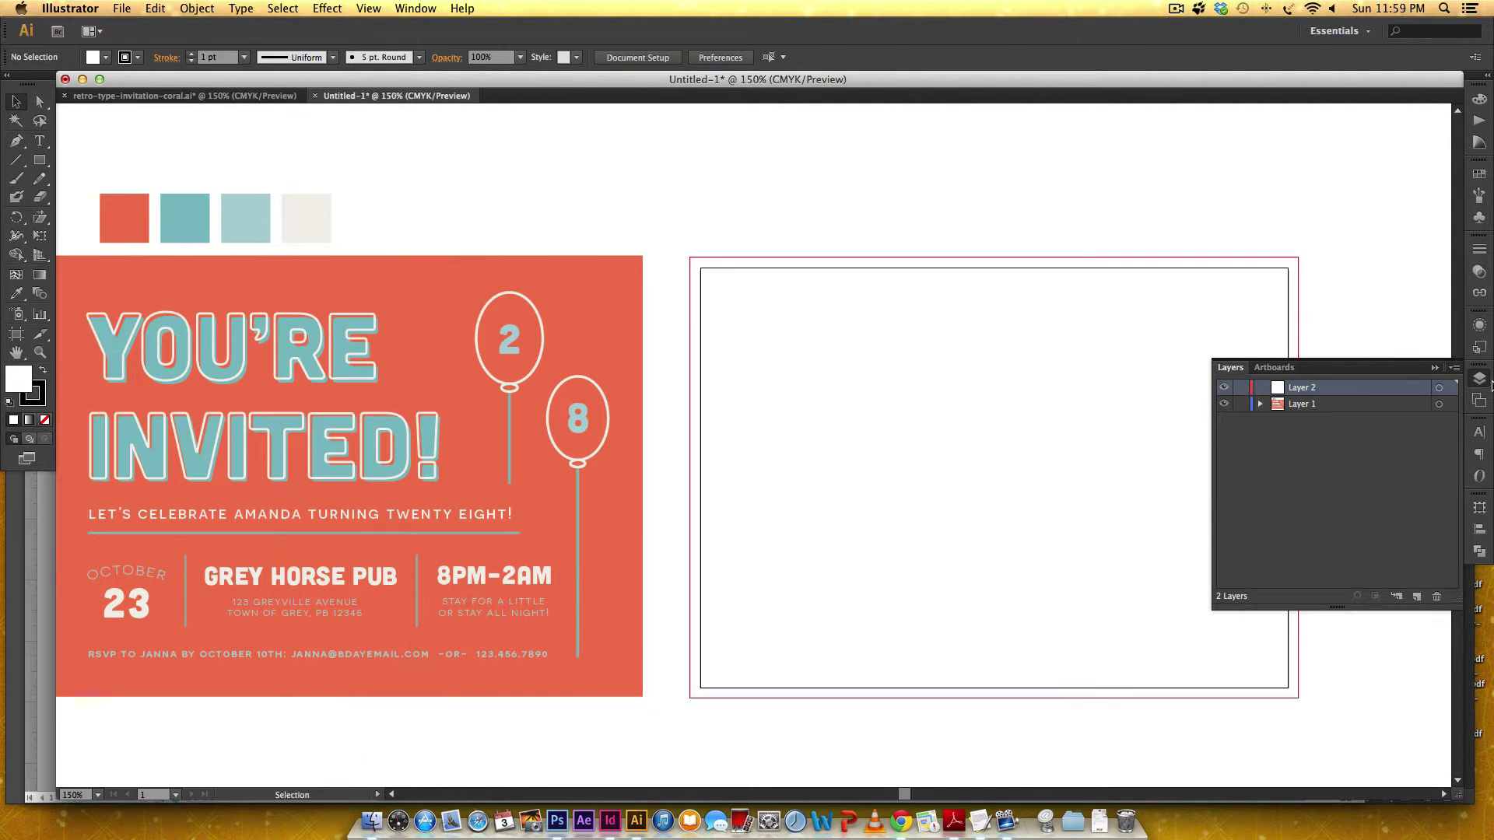
pyautogui.doubleClick(1312, 389)
pyautogui.write('backg')
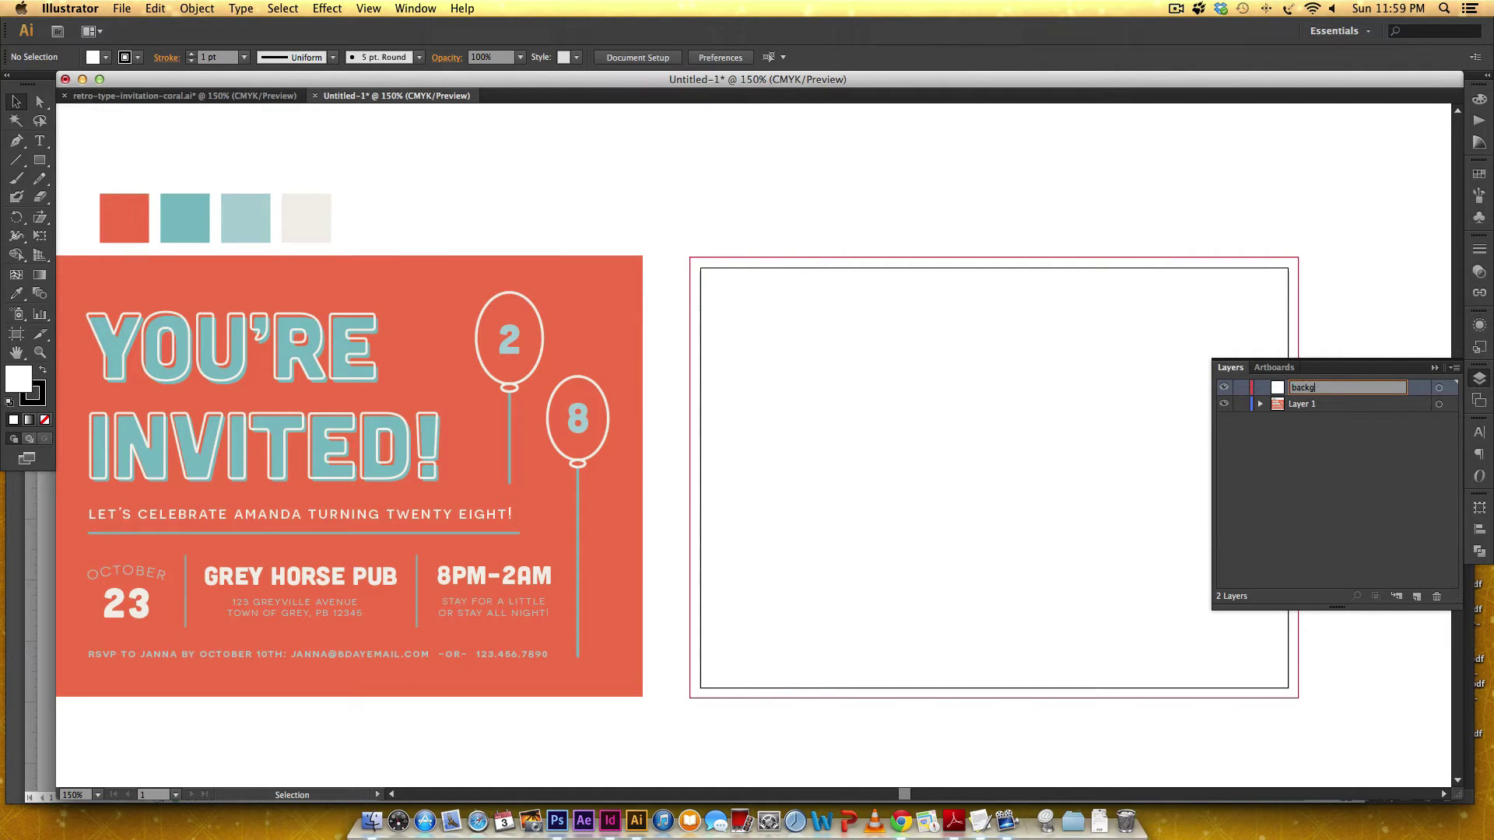
pyautogui.write('round')
pyautogui.press('Return')
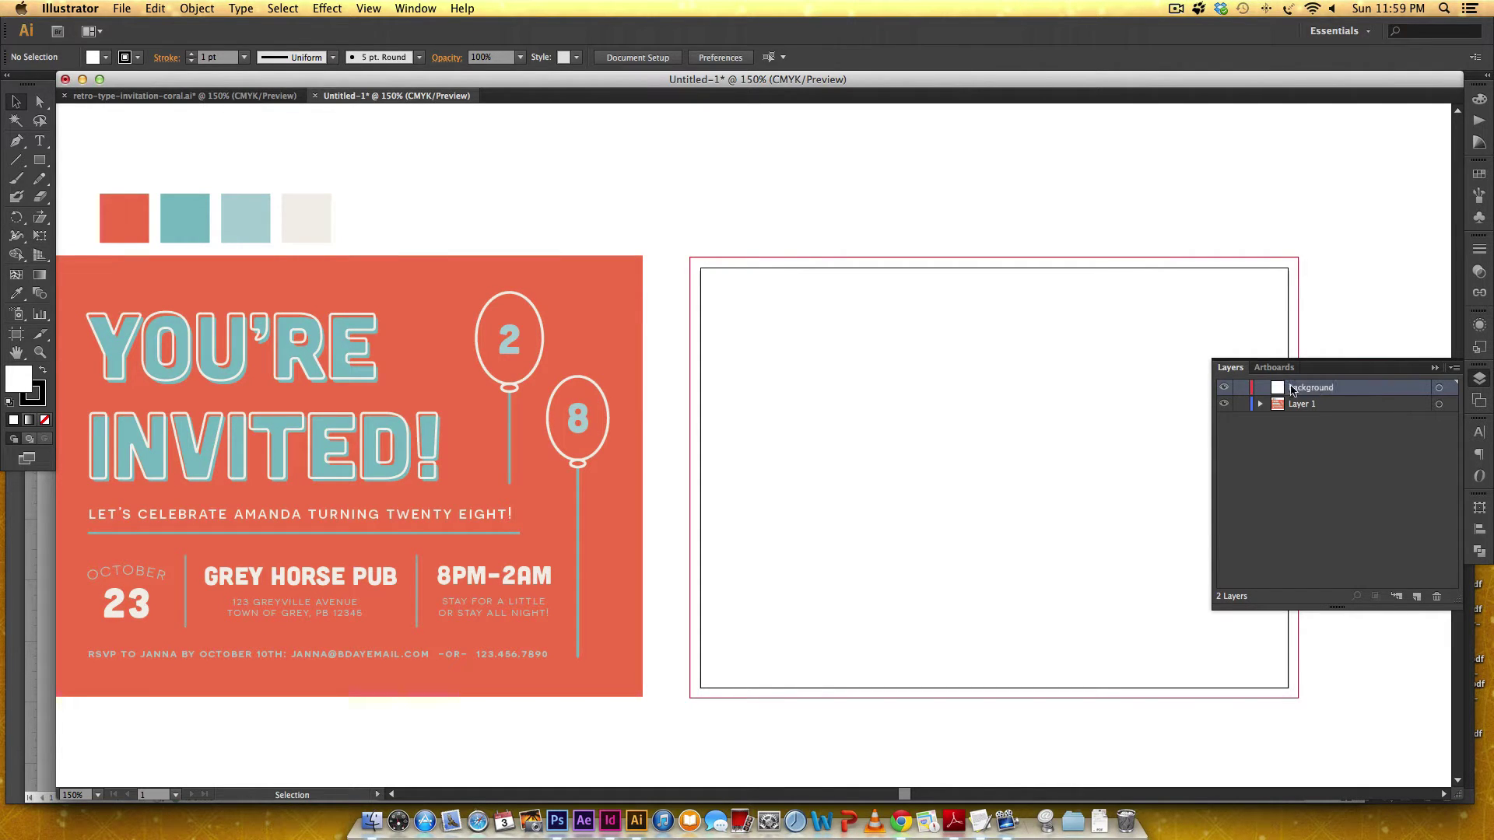
# Draw a rectangle covering the artboard to the bleed, with no stroke and a coral fill.
pyautogui.press('m')
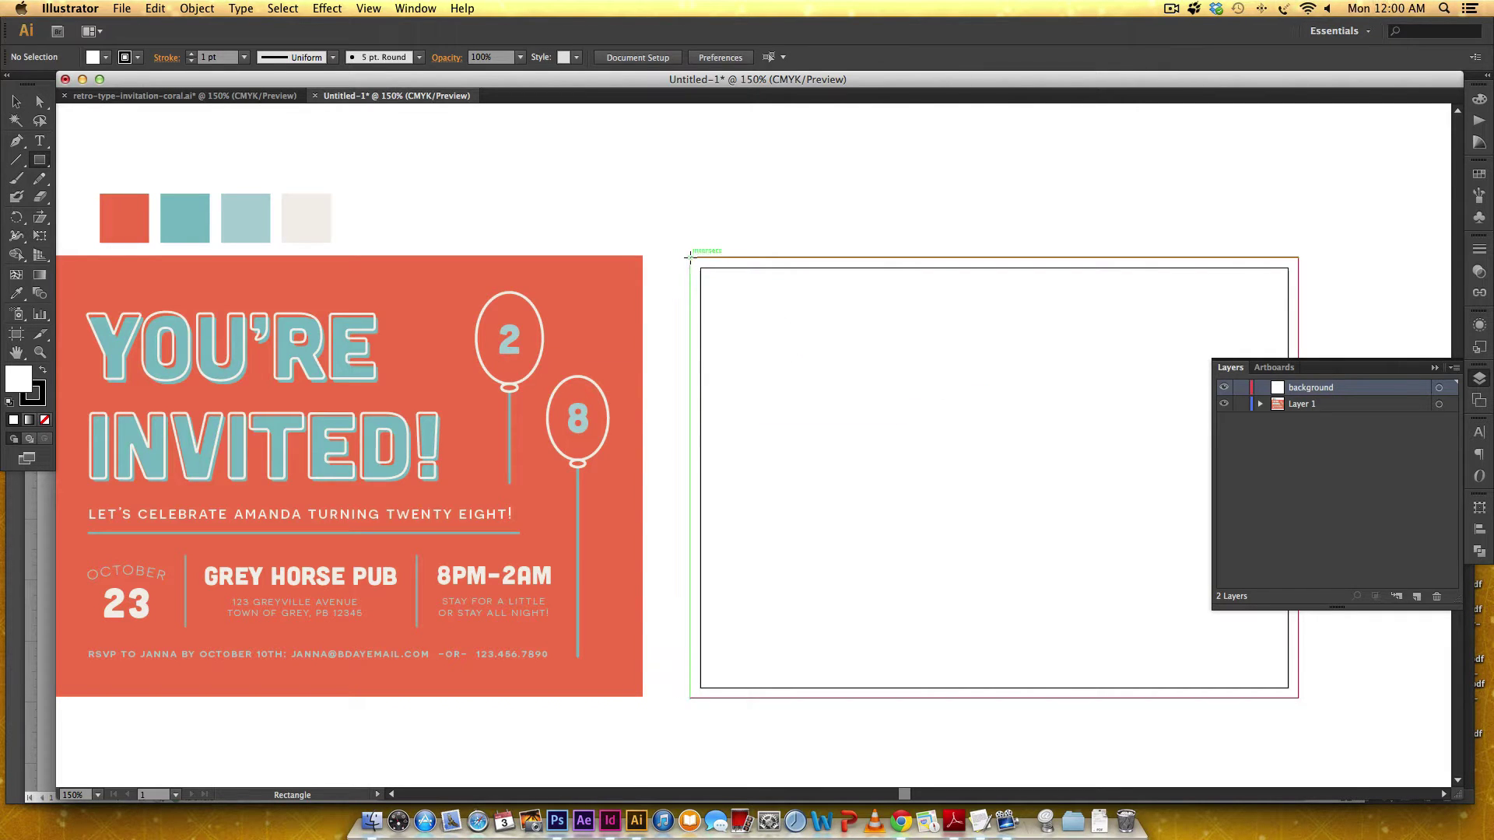
pyautogui.moveTo(689, 257); pyautogui.dragTo(1299, 698)
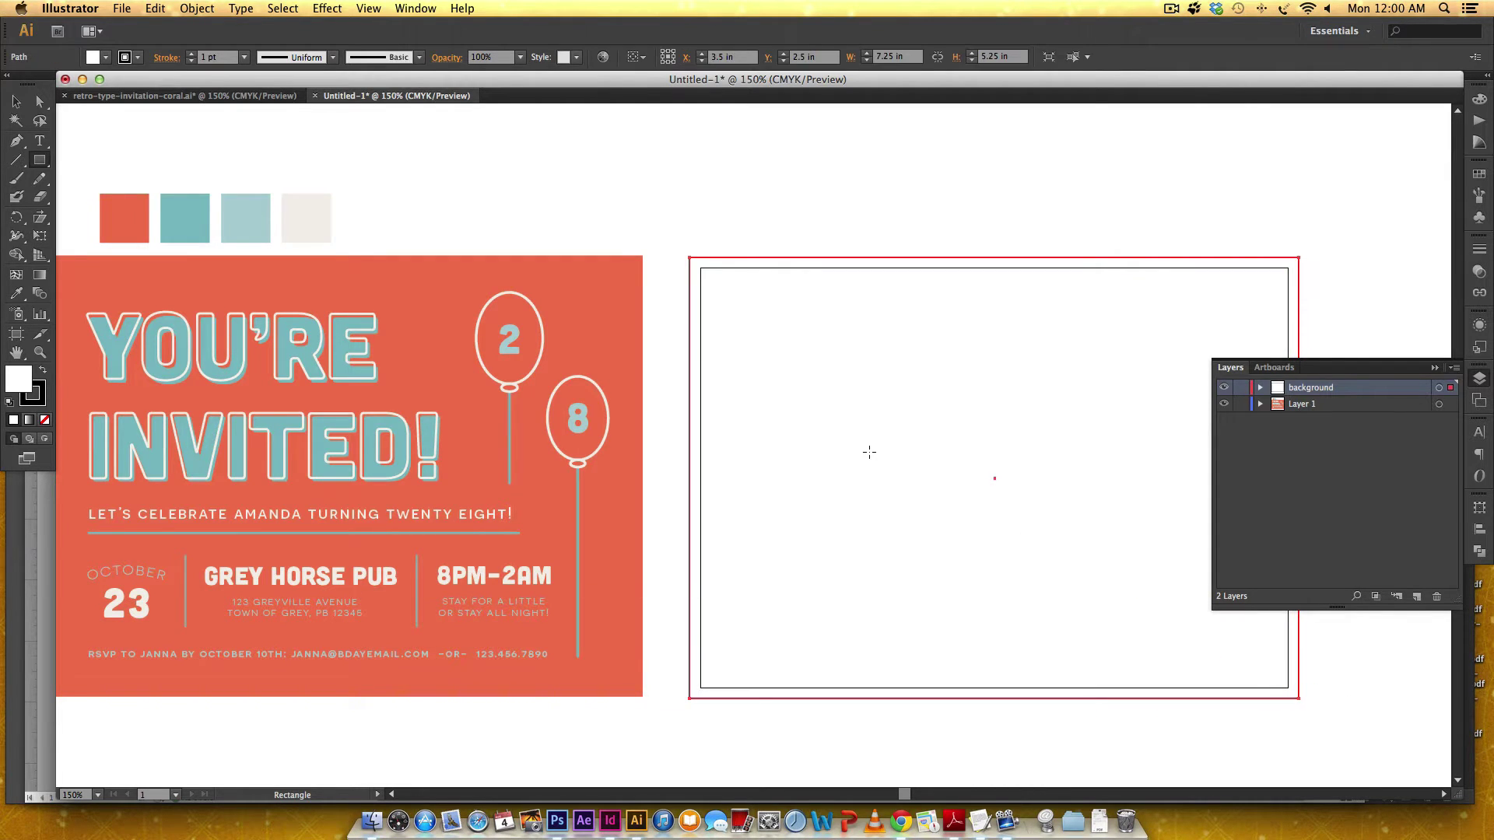
pyautogui.click(39, 391)
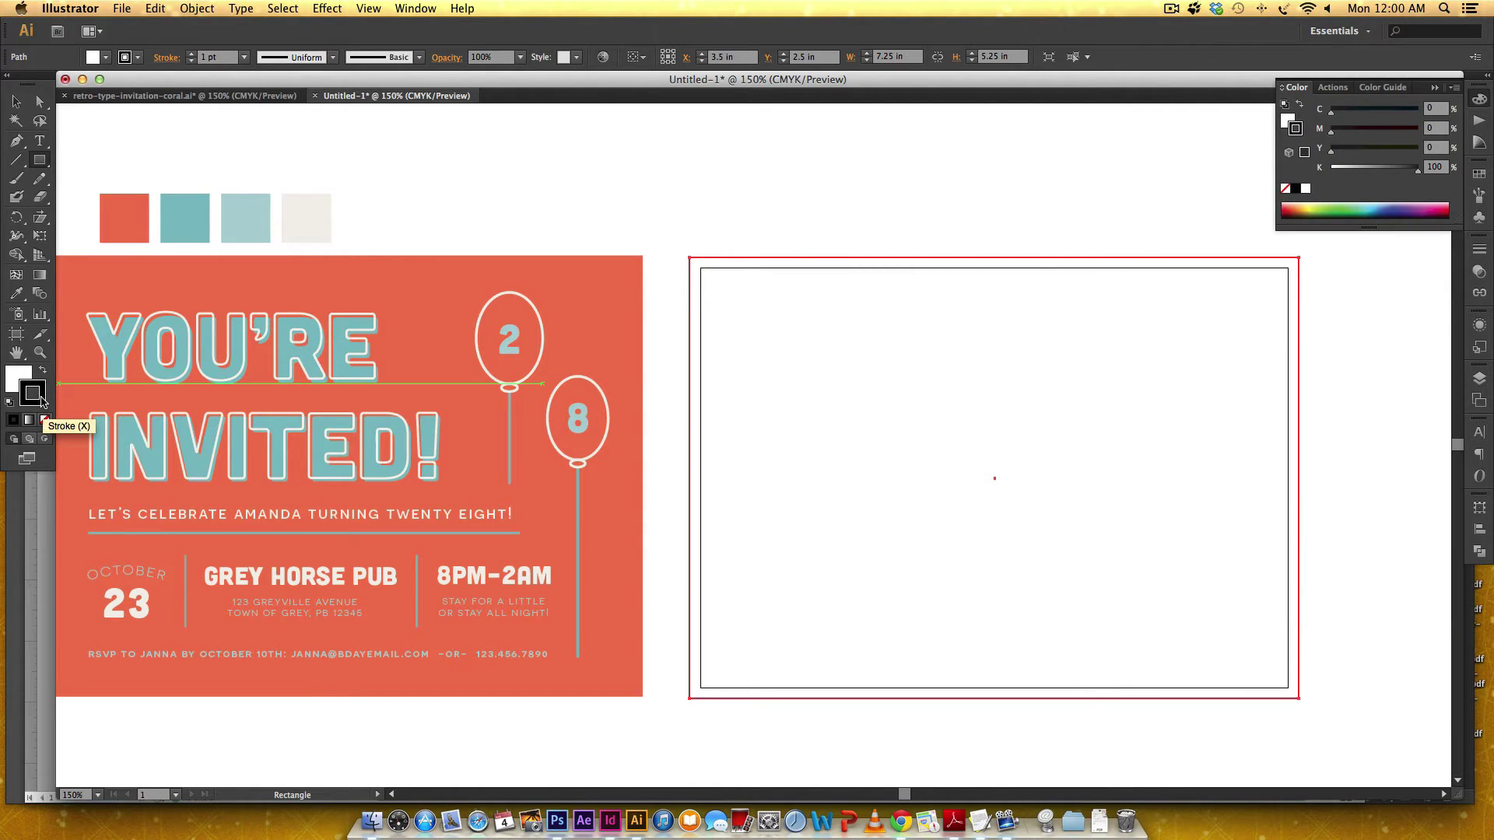
pyautogui.click(45, 420)
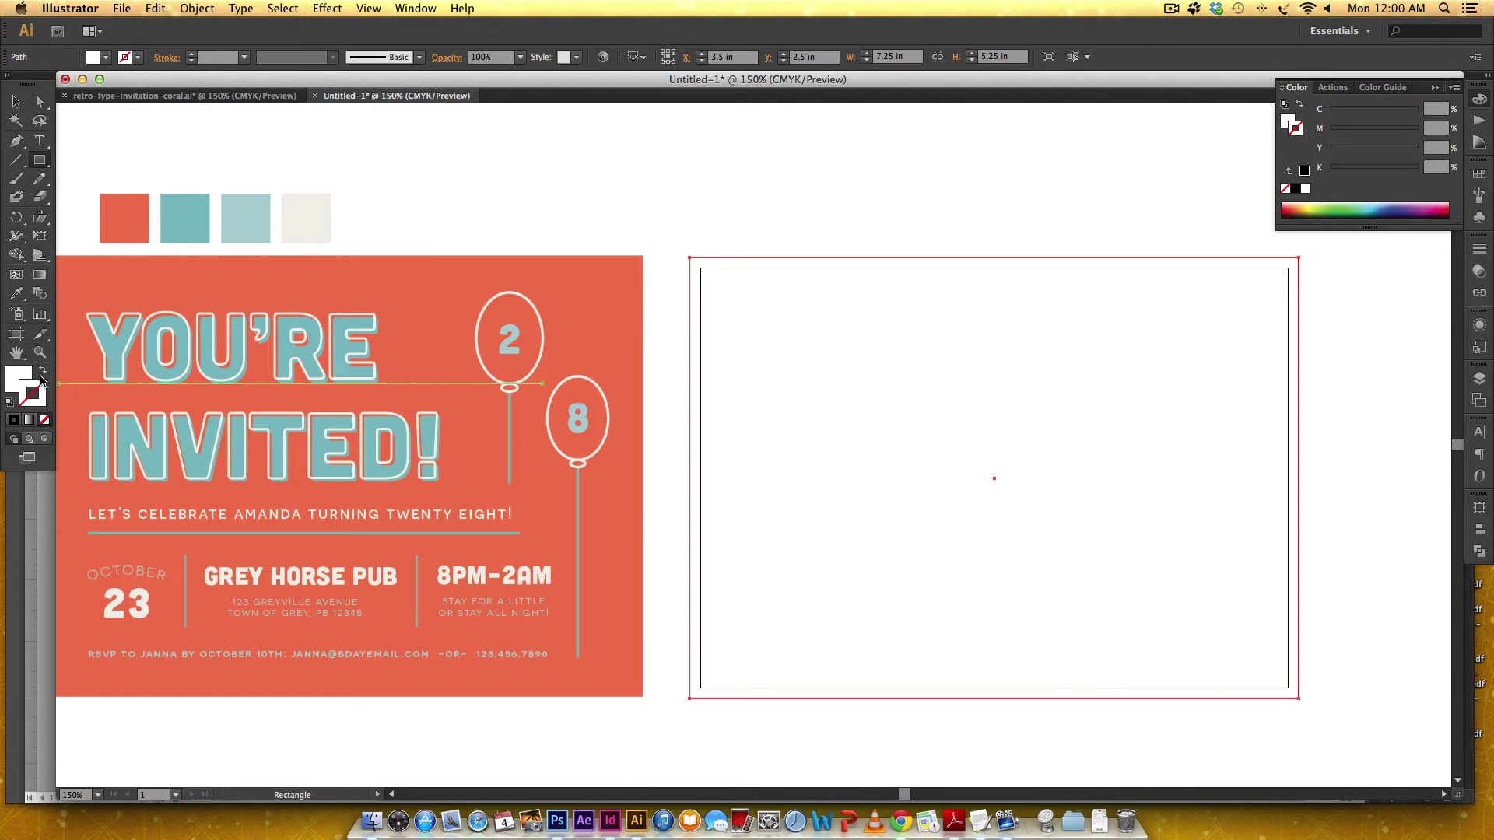
pyautogui.click(15, 380)
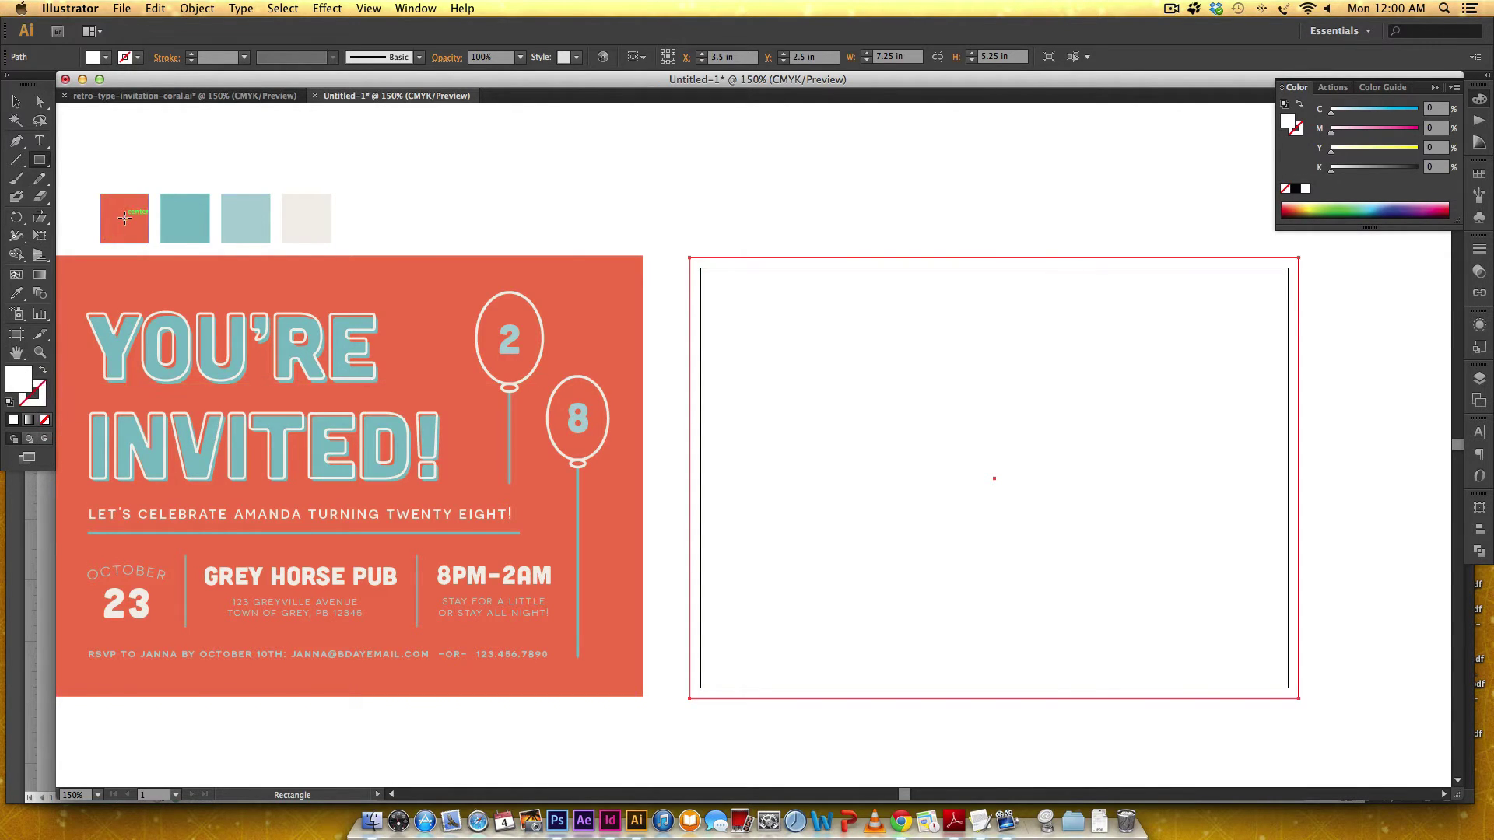
pyautogui.press('i')
pyautogui.click(126, 206)
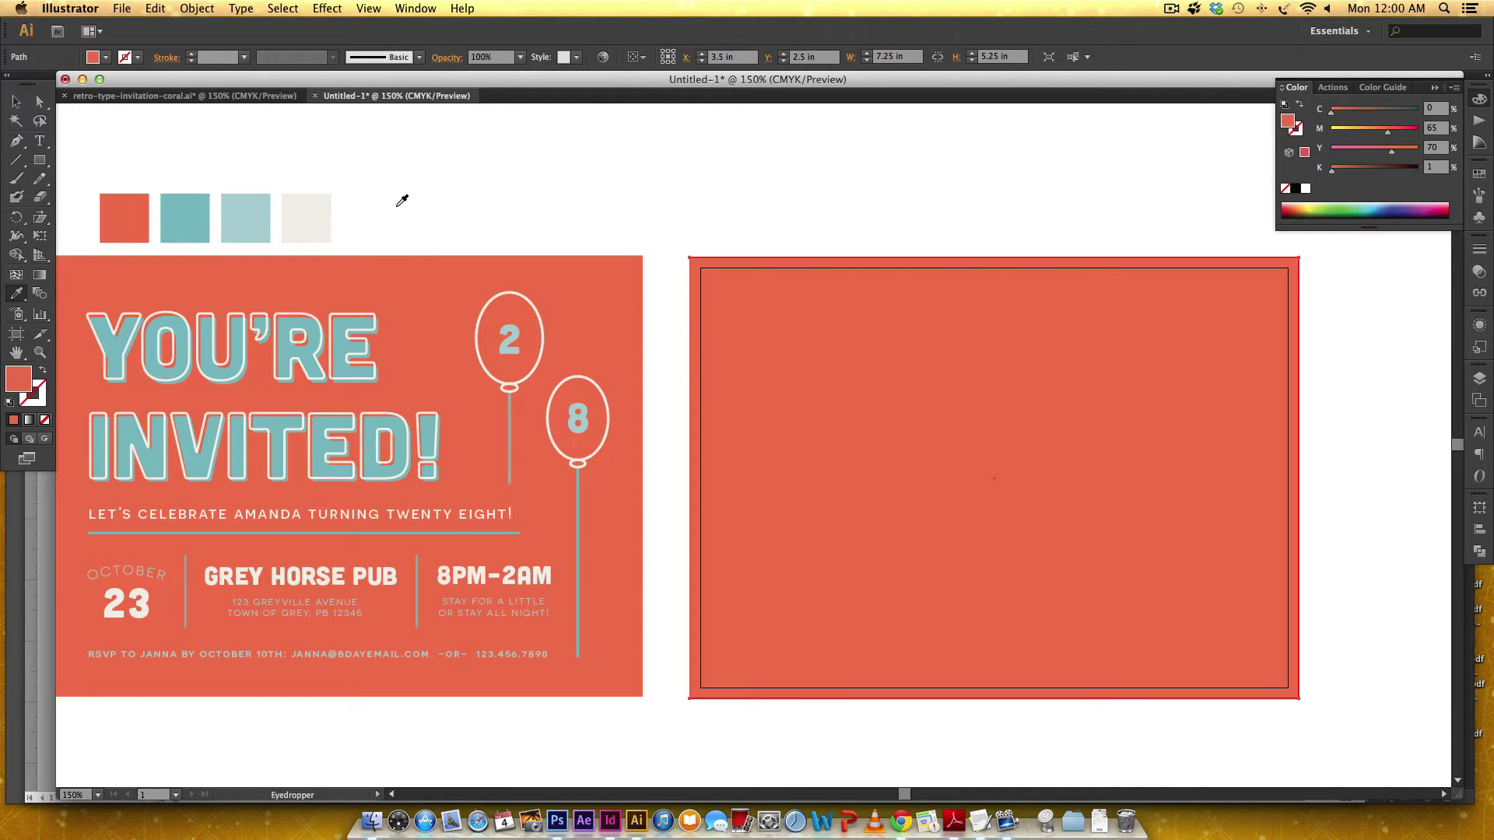
# Lock the background layer.
pyautogui.press('v')
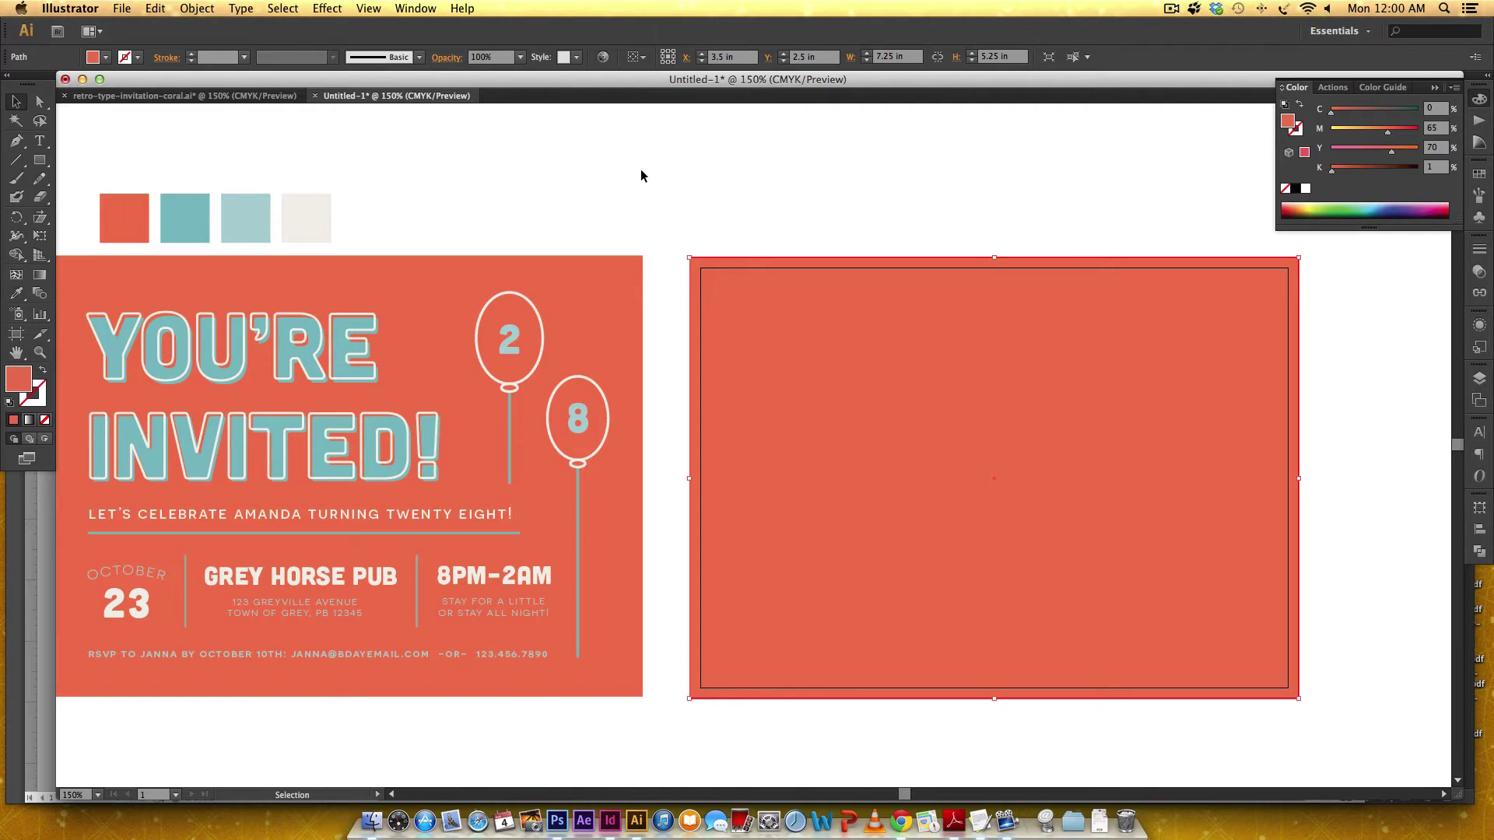
pyautogui.click(1479, 378)
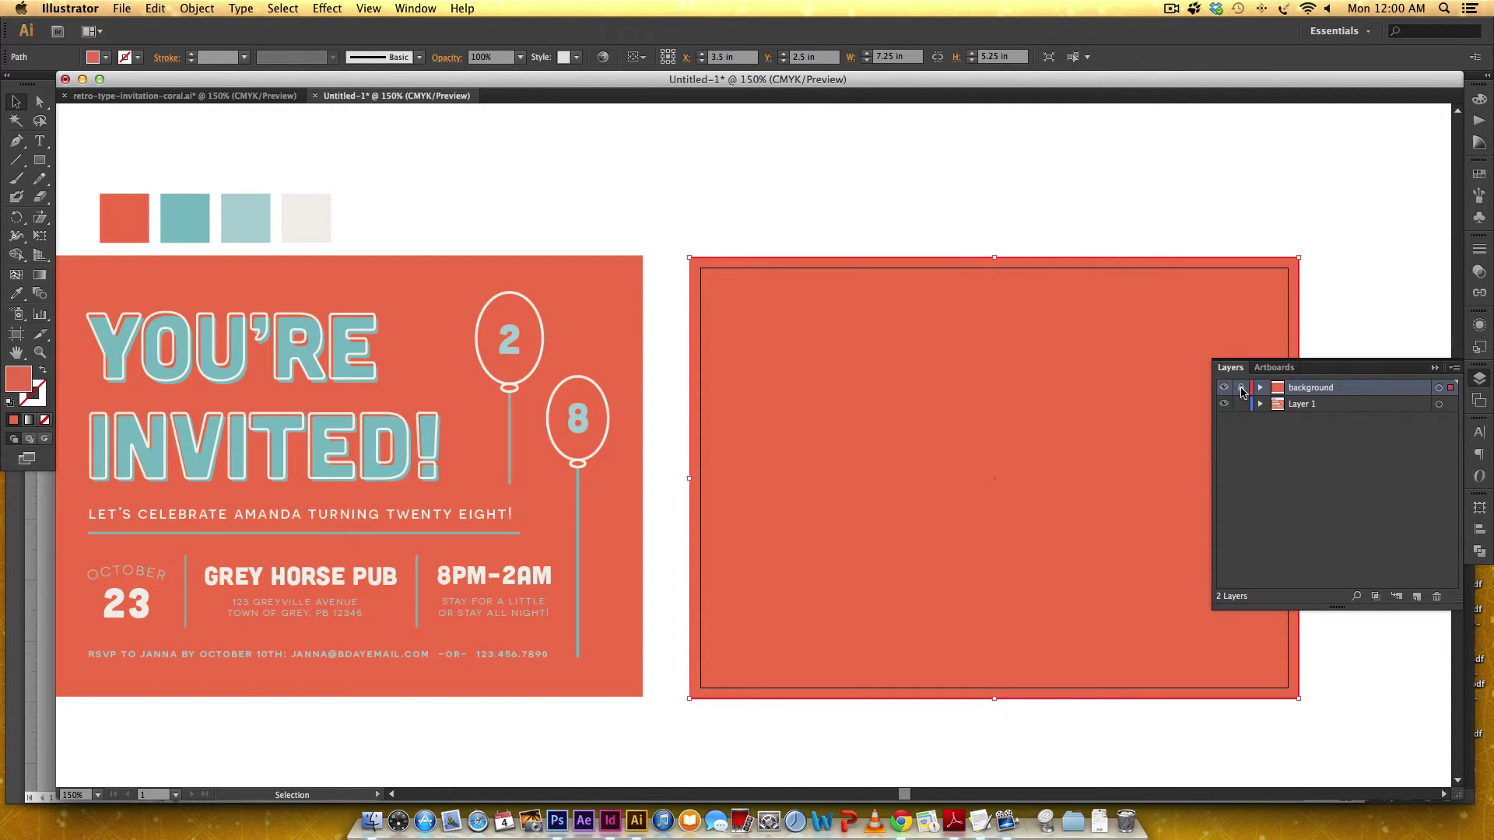
pyautogui.click(1241, 387)
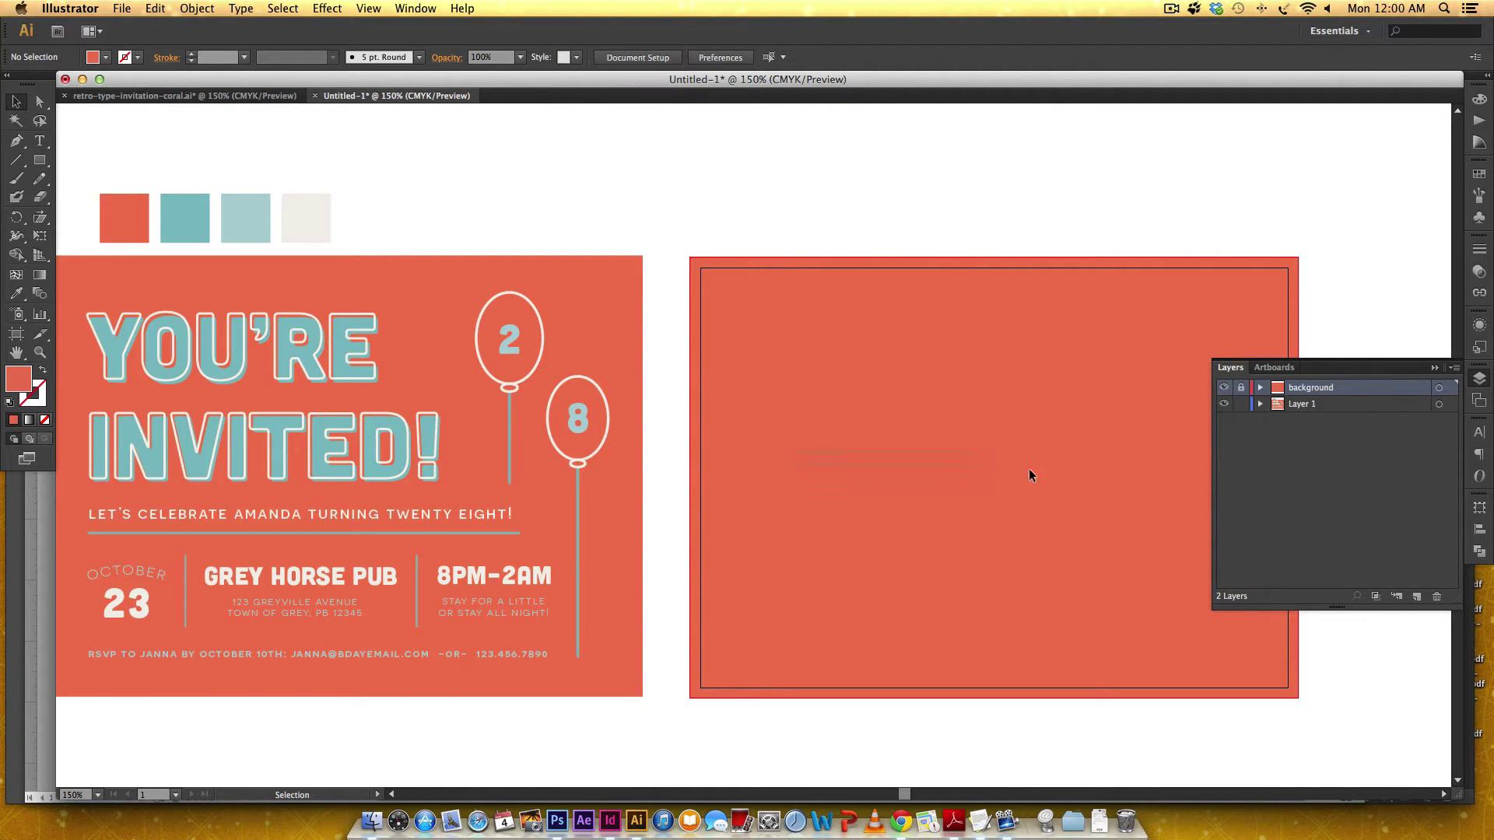
# On a new layer, type 'you're invited' on the right artboard, broken onto two lines.
pyautogui.click(1416, 597)
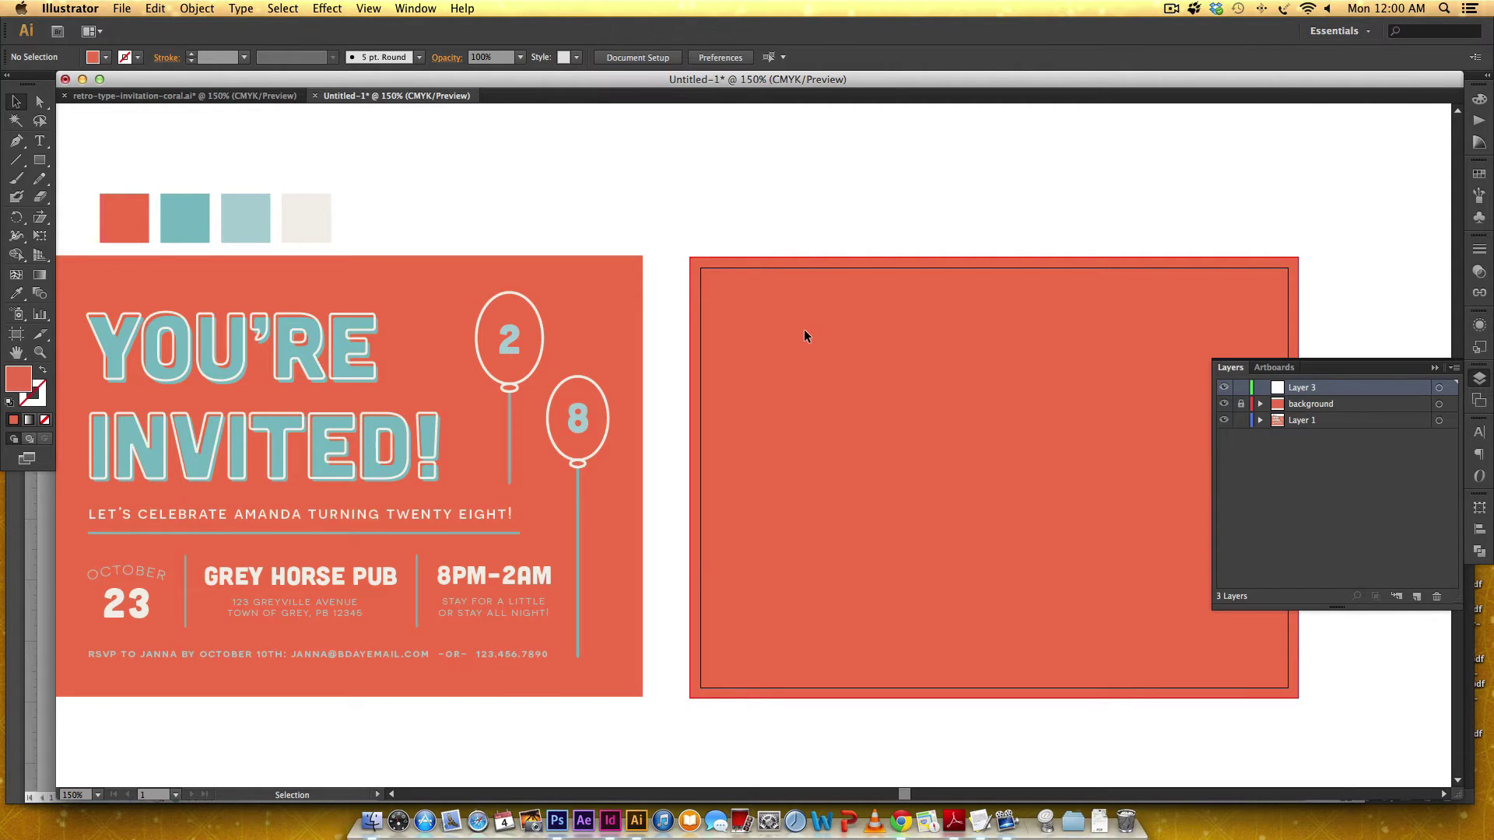
pyautogui.press('t')
pyautogui.click(780, 347)
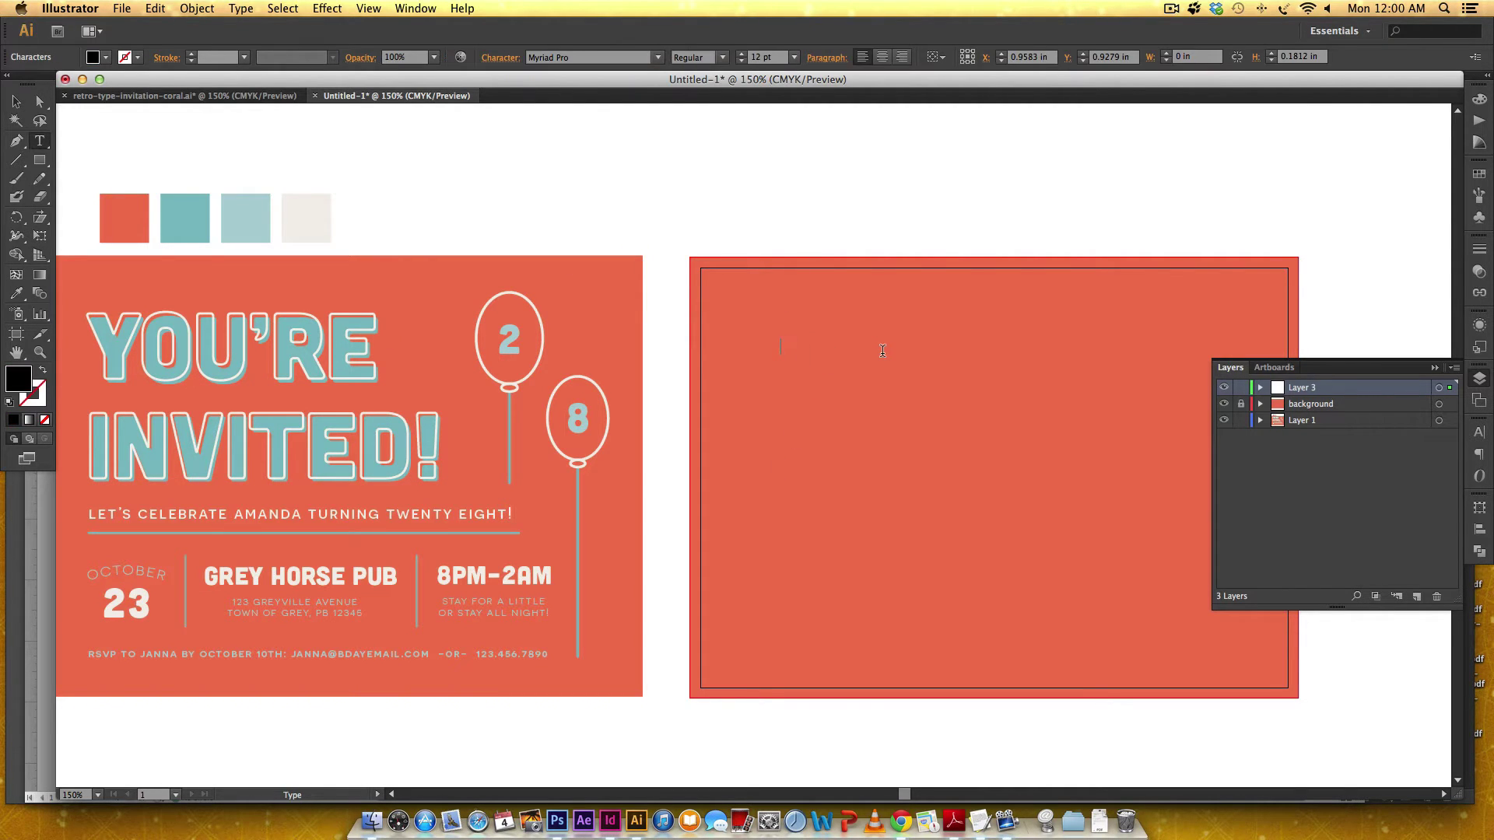
pyautogui.write("you're invited")
pyautogui.click(815, 347)
pyautogui.press('Return')
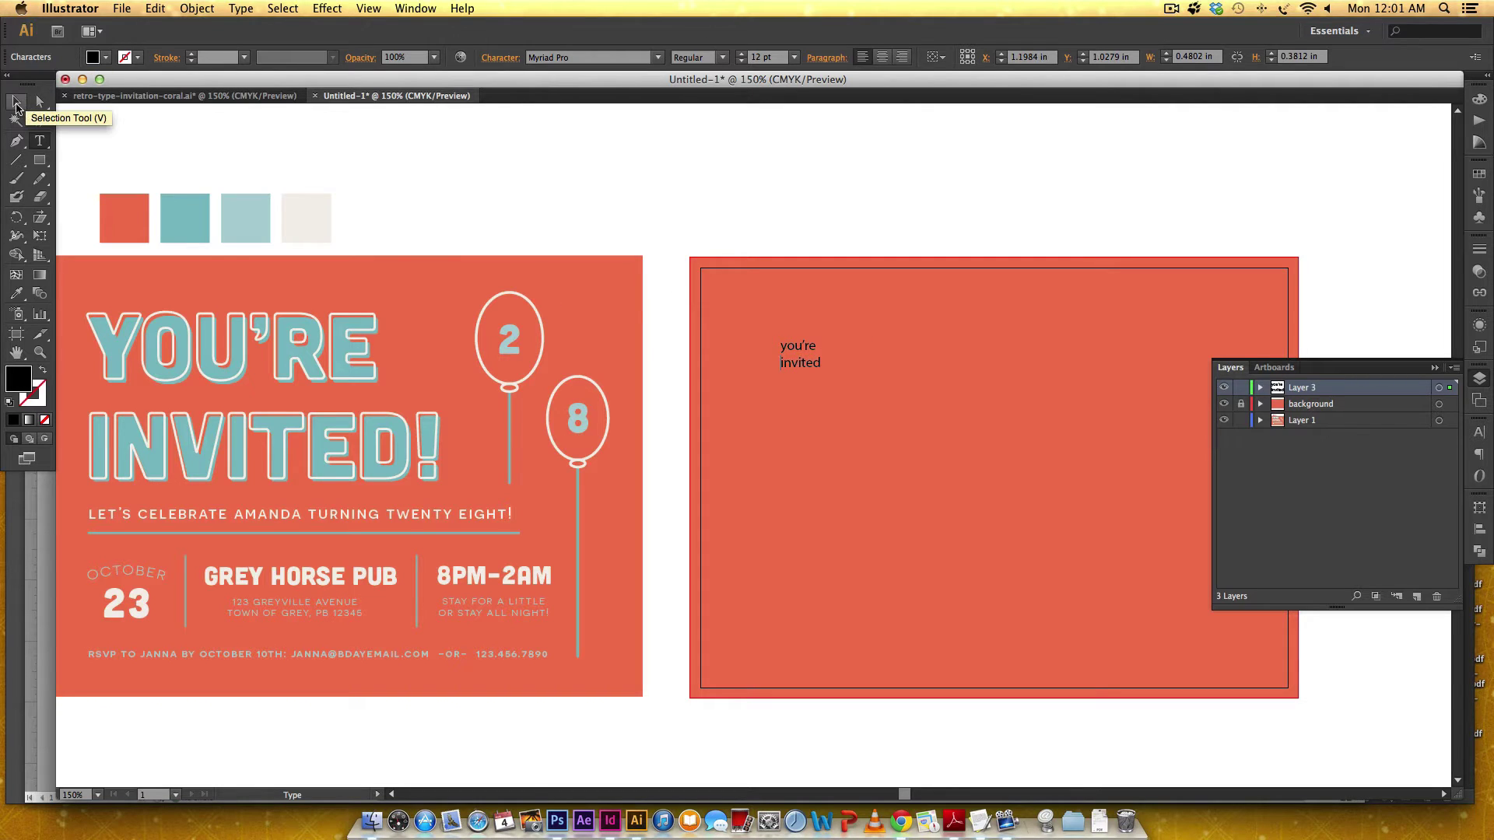
pyautogui.click(15, 102)
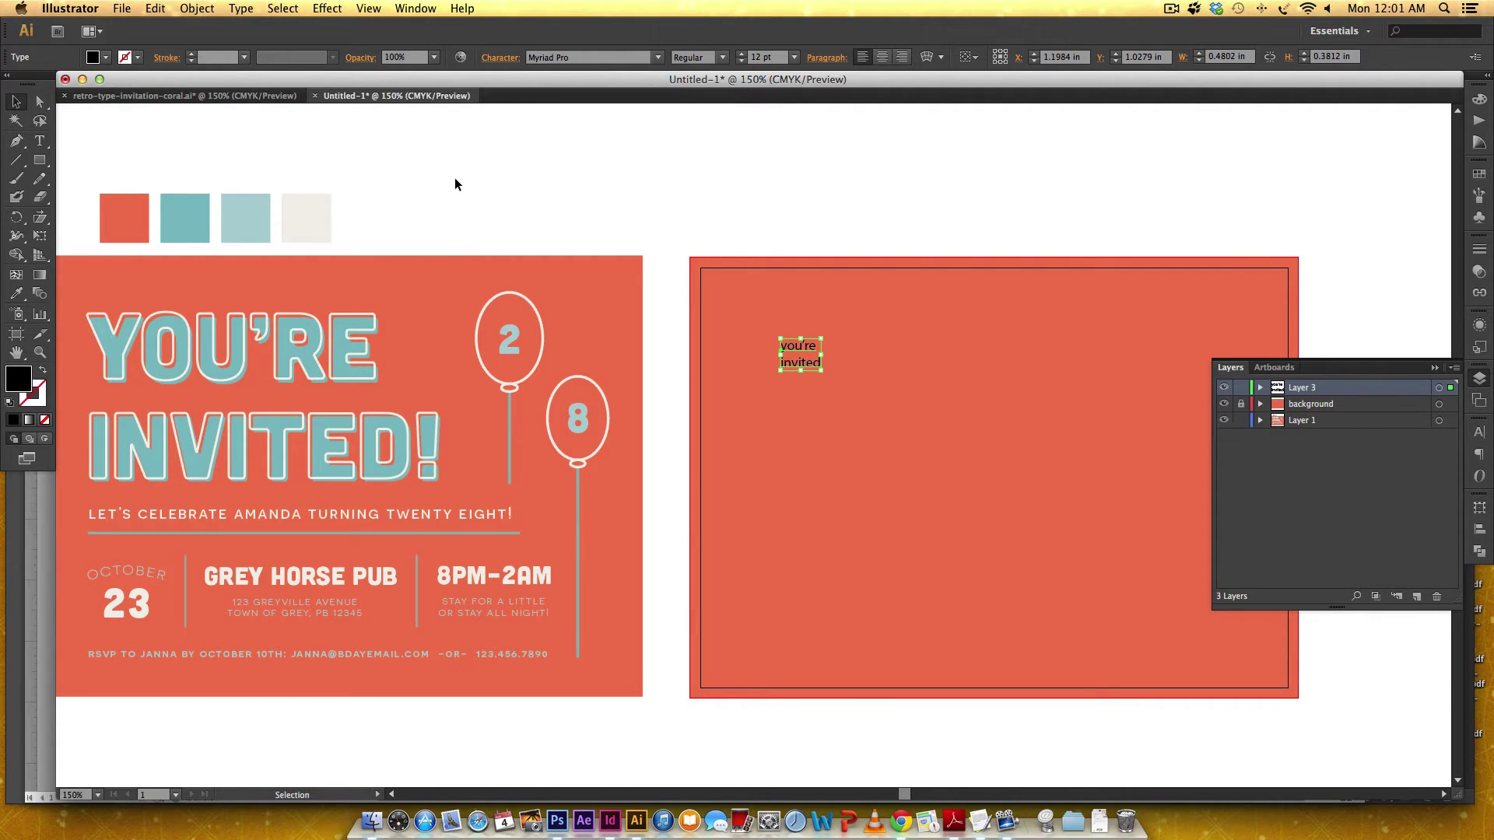
# Colour the text teal from the palette swatch.
pyautogui.press('i')
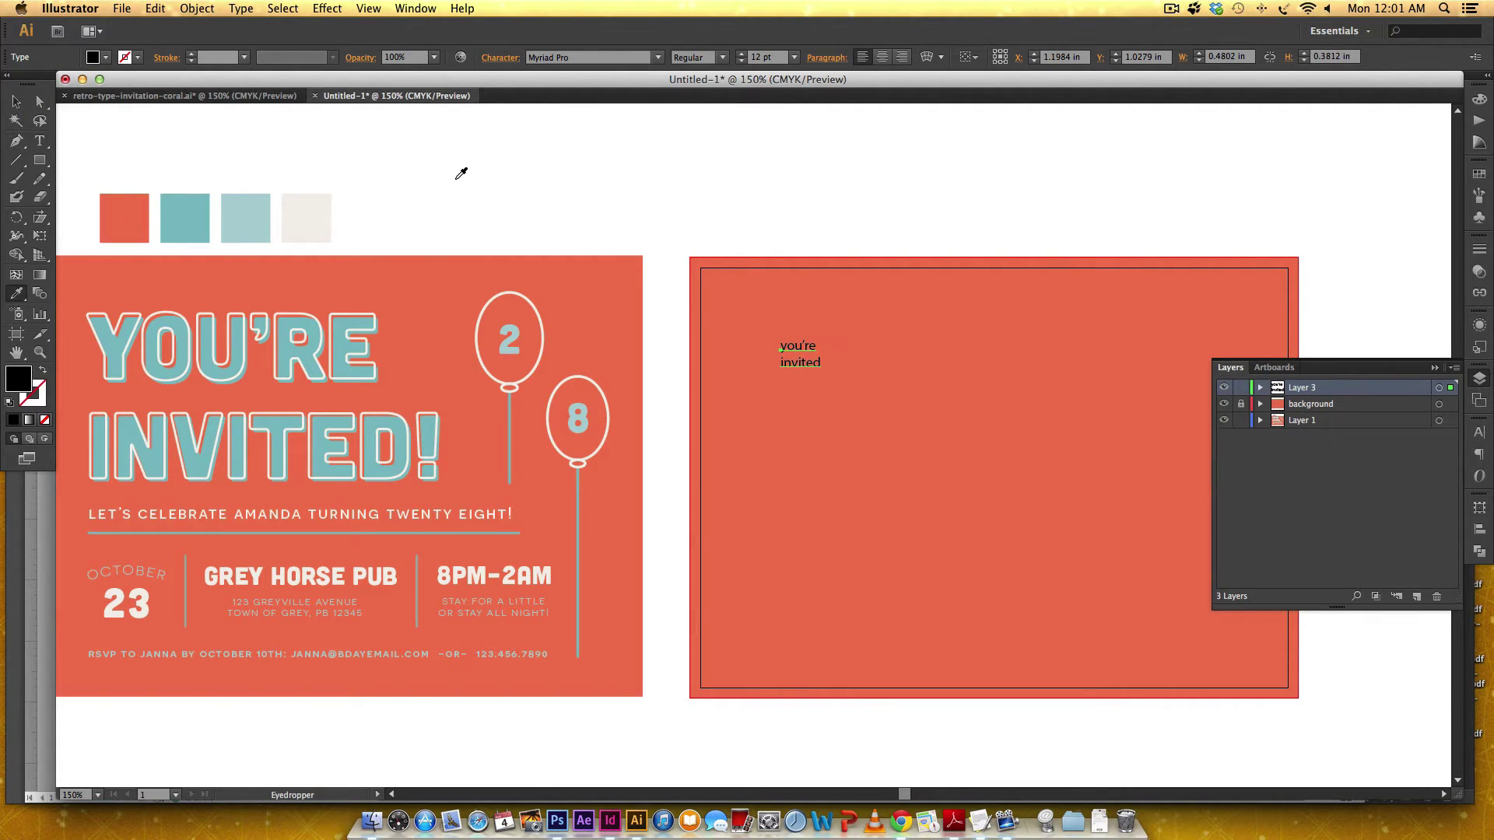
pyautogui.click(190, 207)
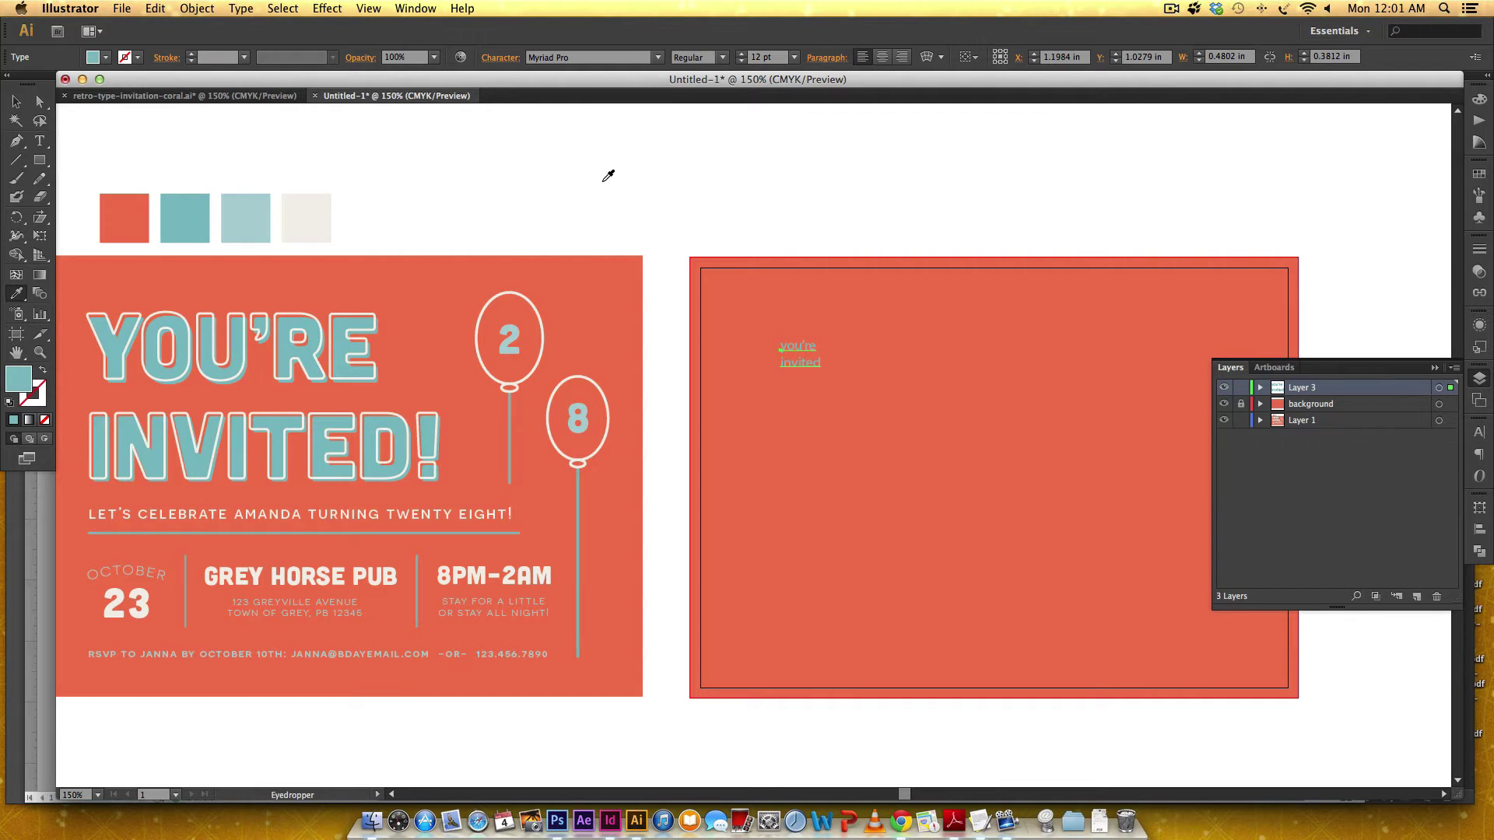
pyautogui.press('v')
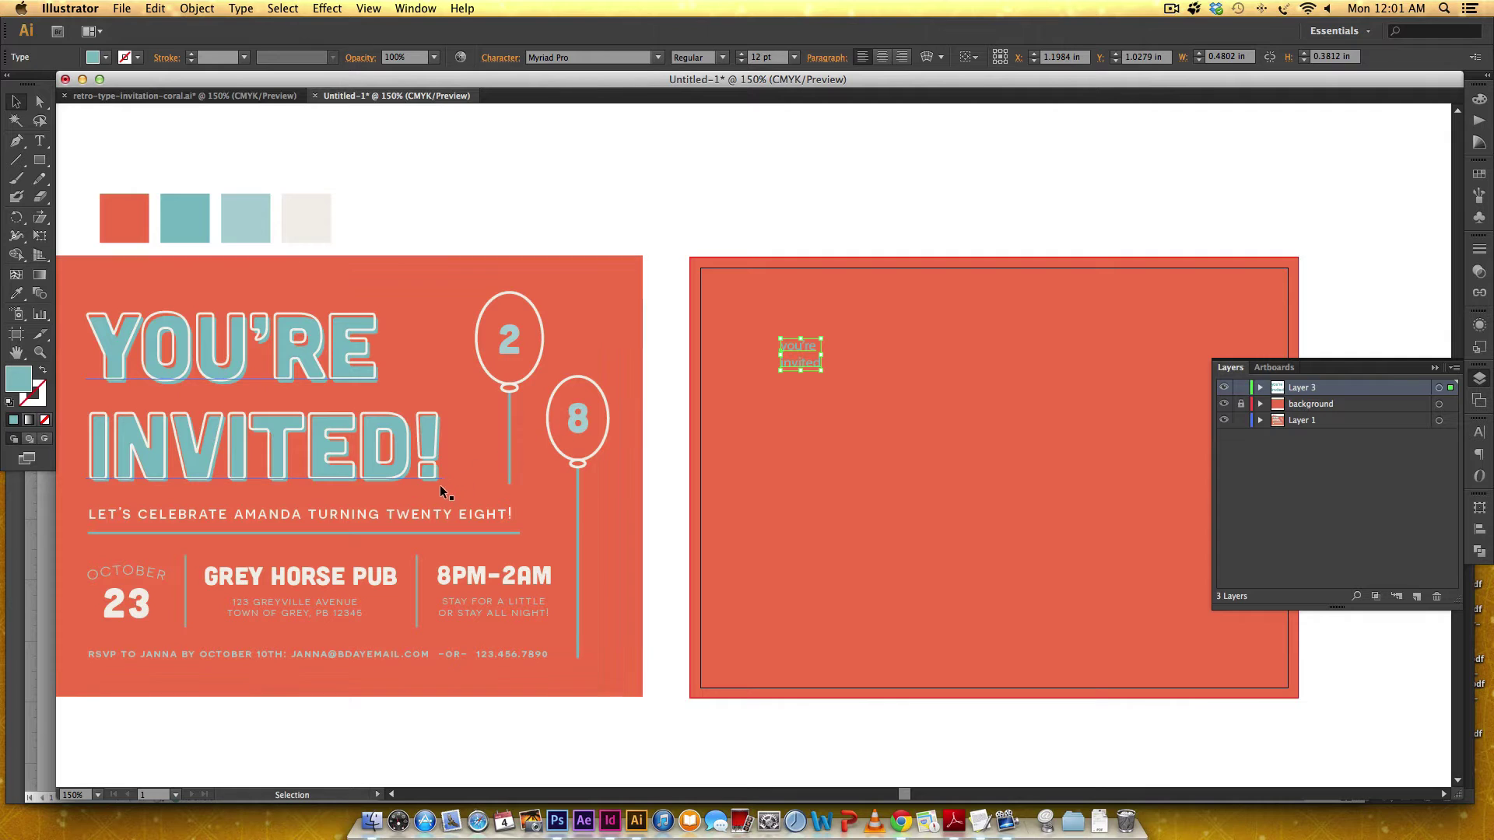
# Set the headline to 80 pt Cubano, matching the original's type settings.
pyautogui.click(394, 486)
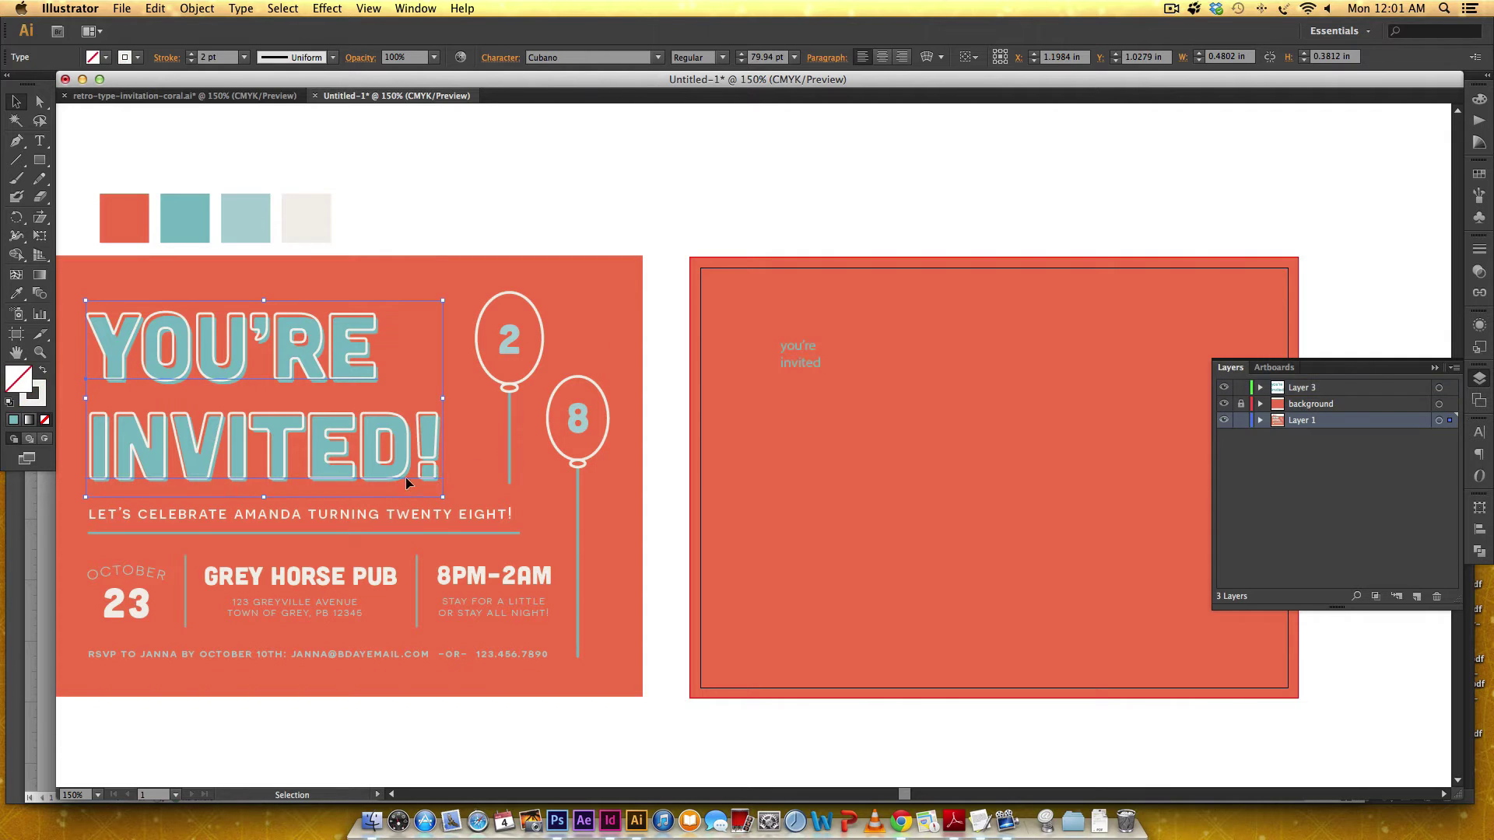
pyautogui.click(1486, 433)
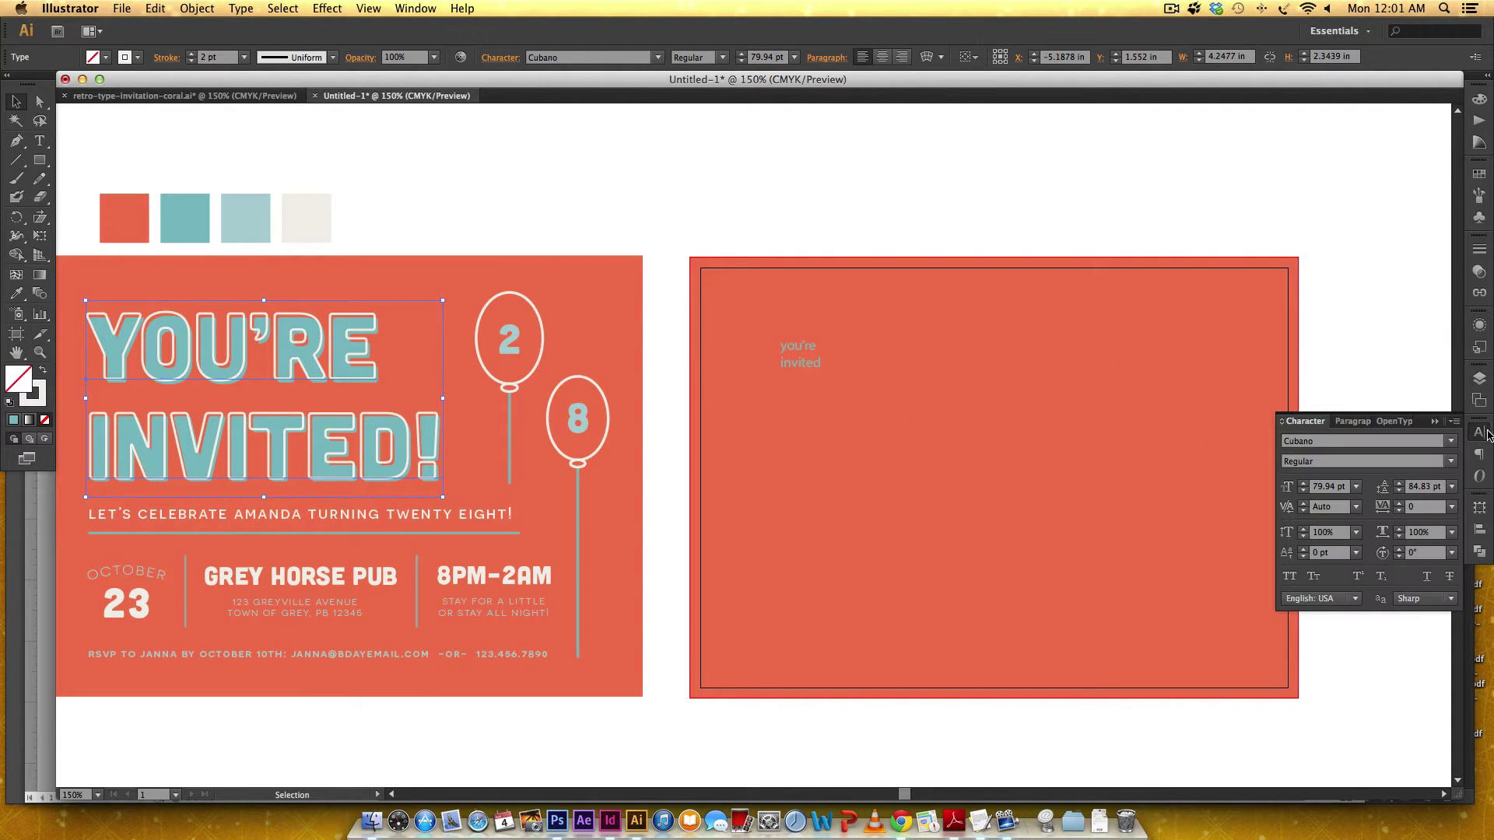
pyautogui.click(800, 347)
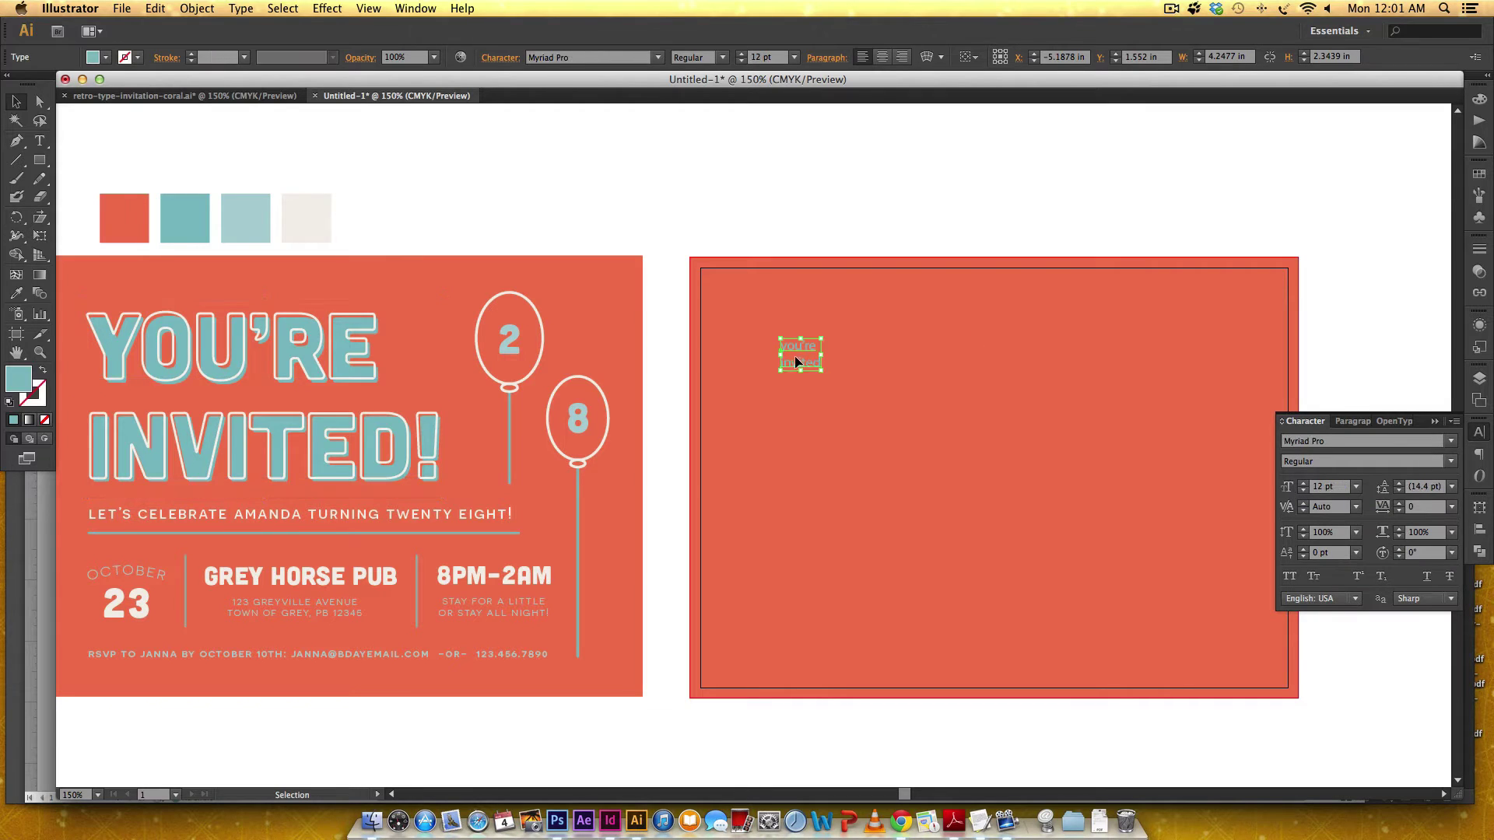
pyautogui.click(1325, 486)
pyautogui.write('80')
pyautogui.press('Return')
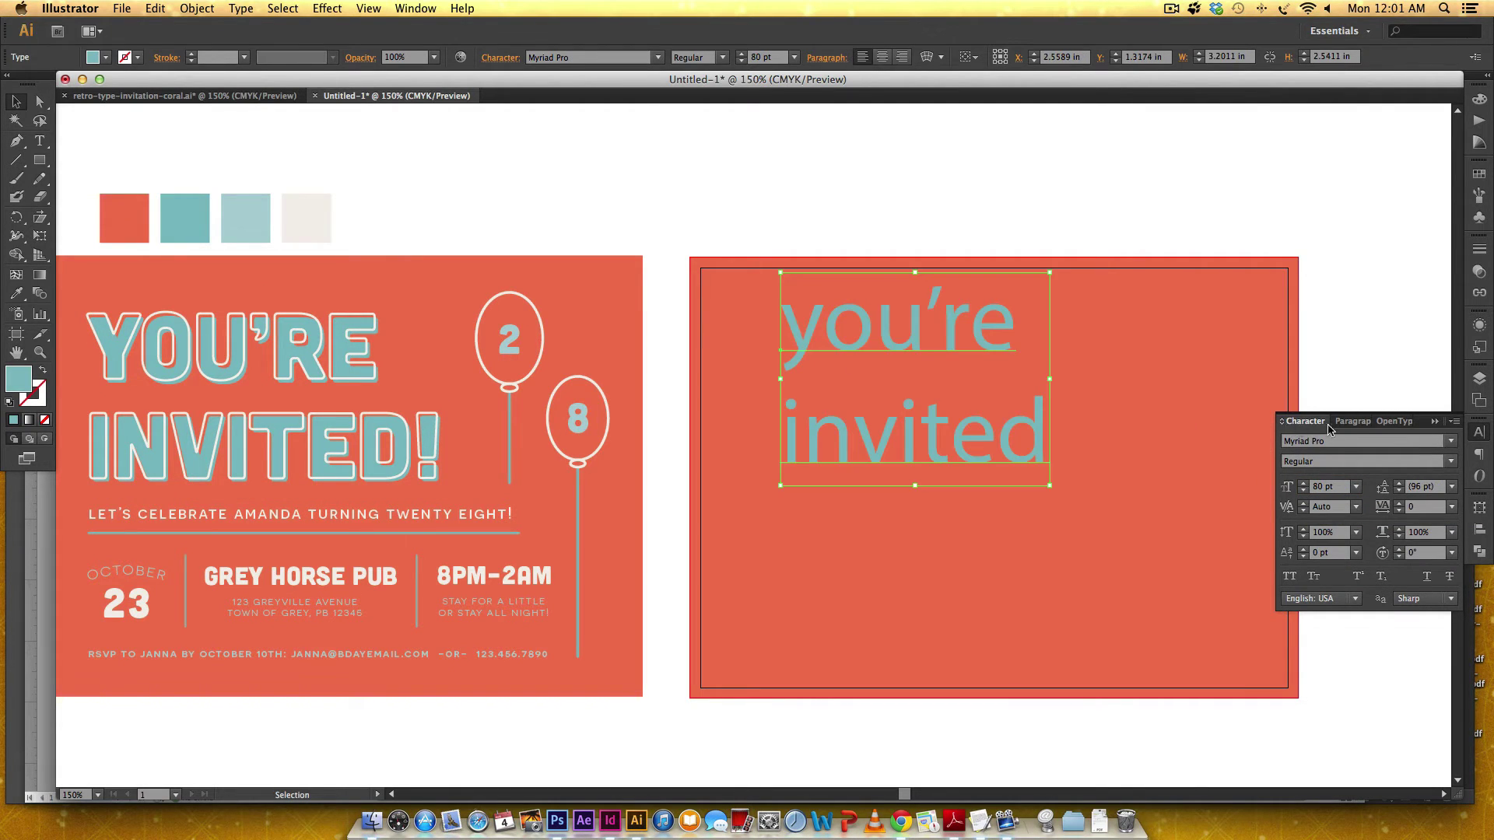
pyautogui.click(1323, 440)
pyautogui.write('Cubano')
pyautogui.press('Return')
# Left-align the headline and place it near the card's top left.
pyautogui.moveTo(1009, 290); pyautogui.dragTo(957, 312)
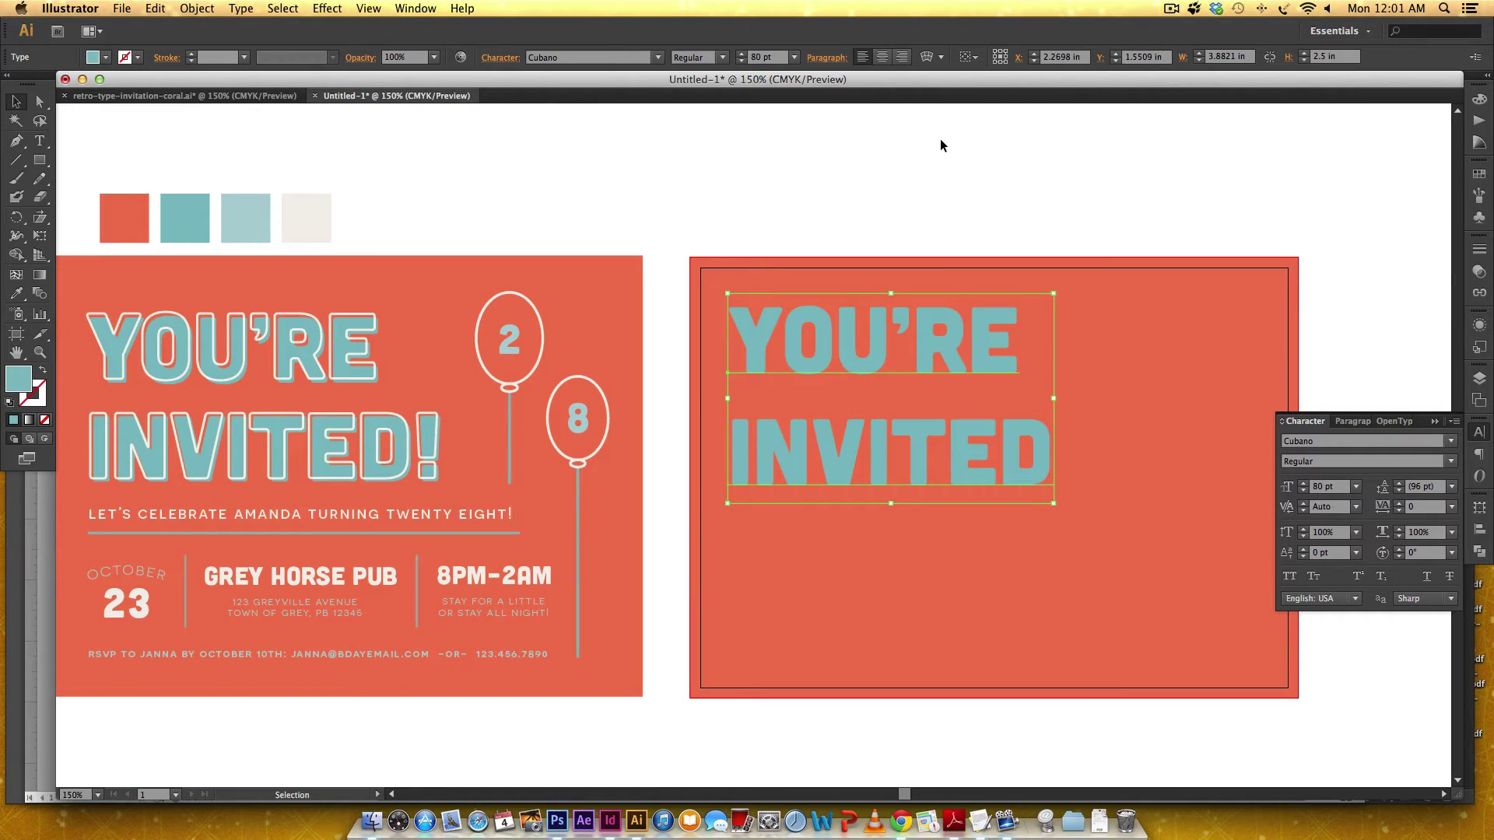
pyautogui.click(884, 54)
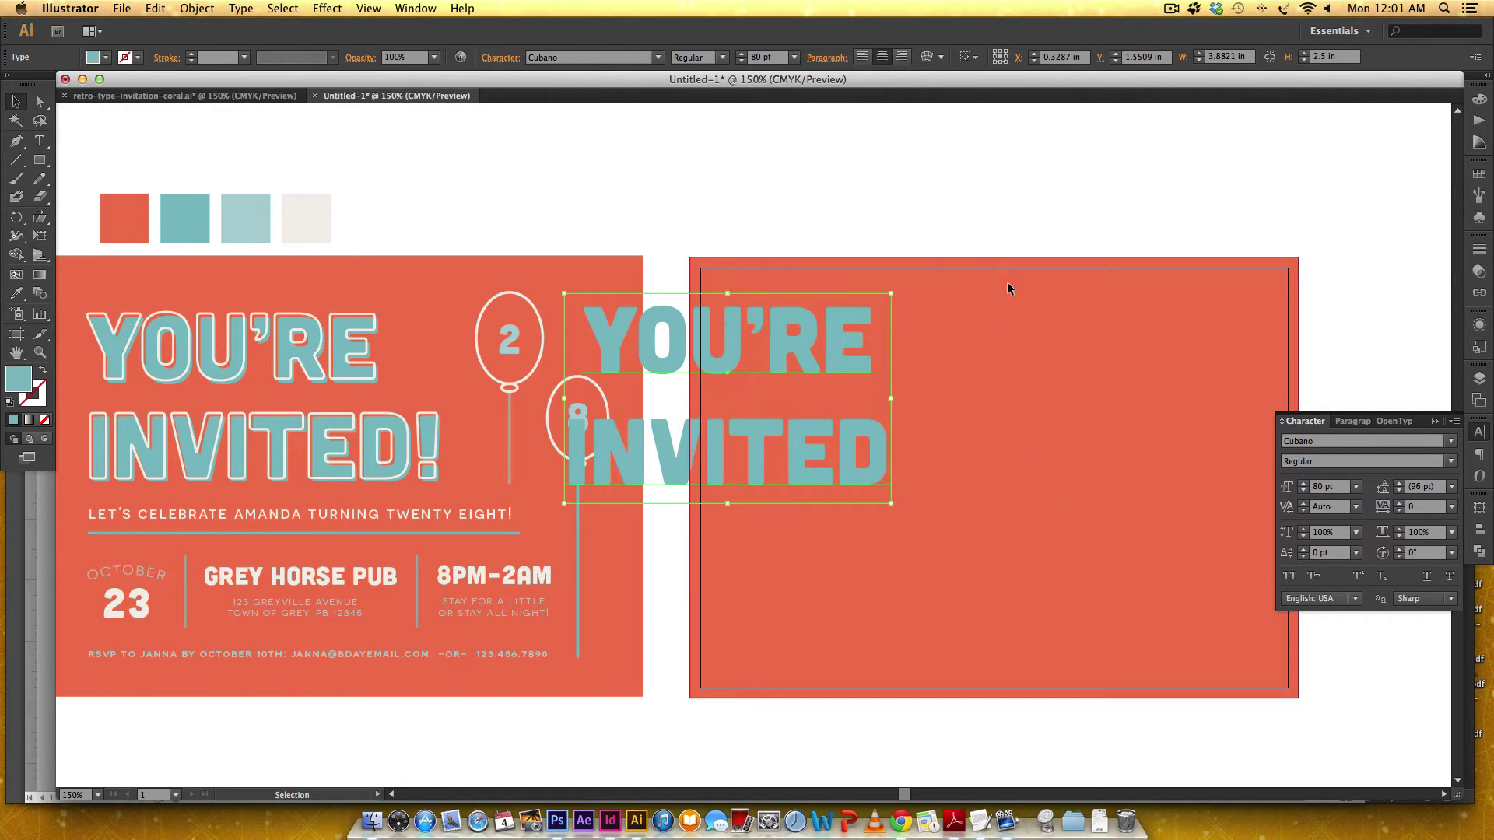
pyautogui.moveTo(796, 335); pyautogui.dragTo(1012, 341)
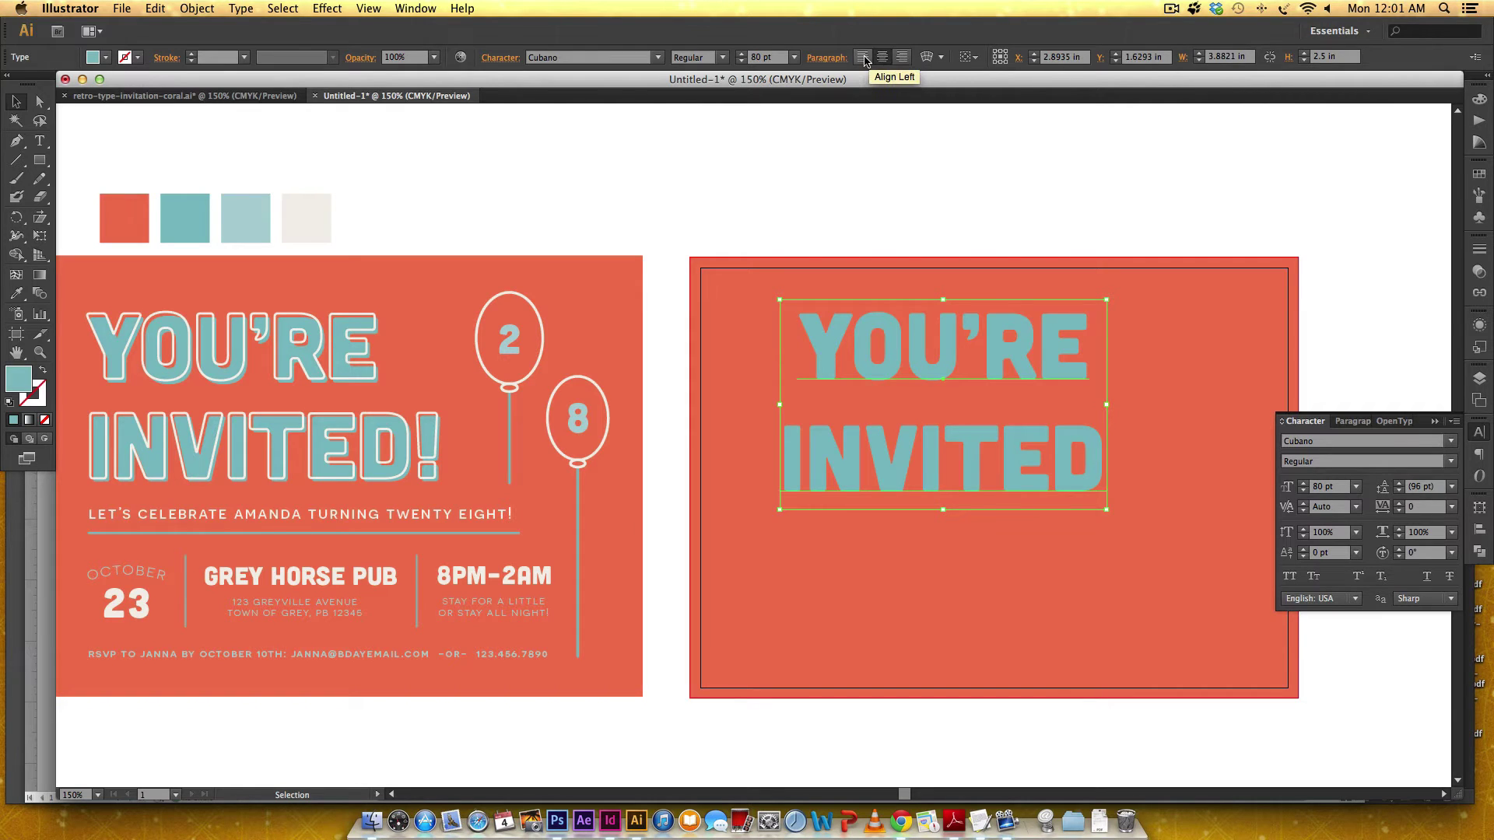
pyautogui.click(864, 57)
pyautogui.moveTo(1041, 366); pyautogui.dragTo(838, 354)
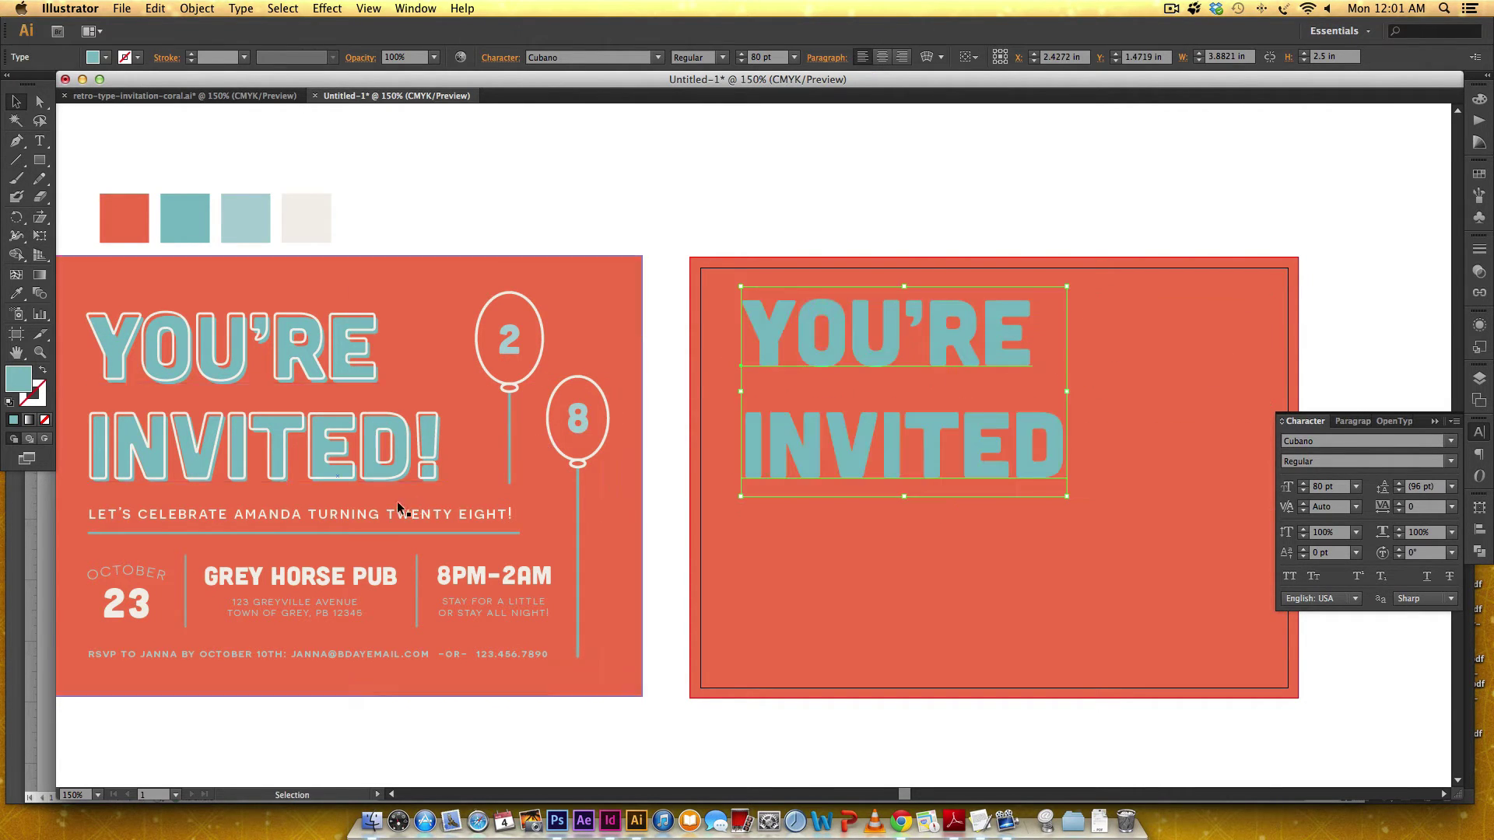
# Tighten the headline's leading to 84 pt.
pyautogui.click(442, 491)
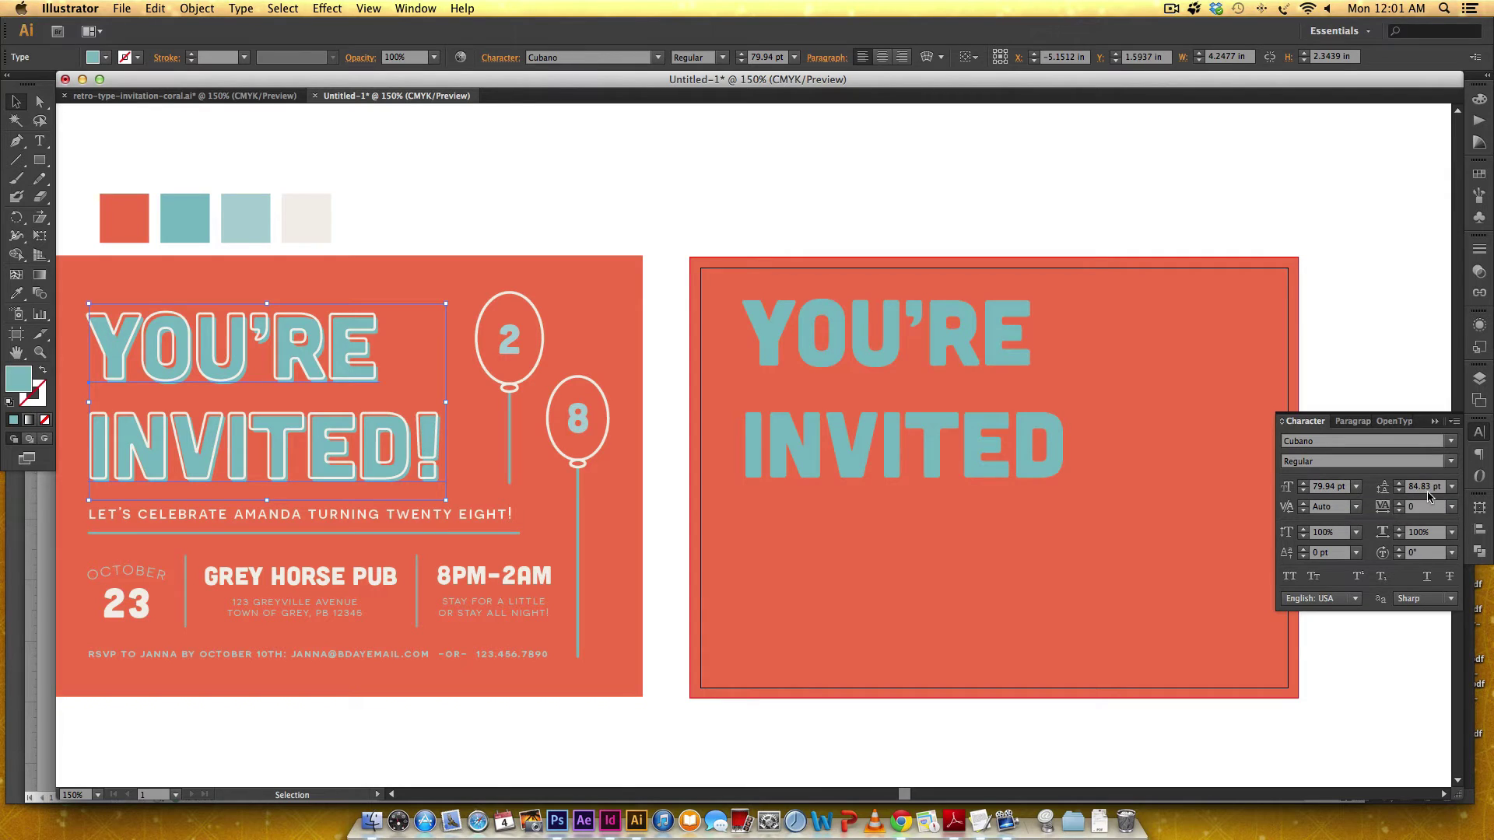
pyautogui.click(936, 339)
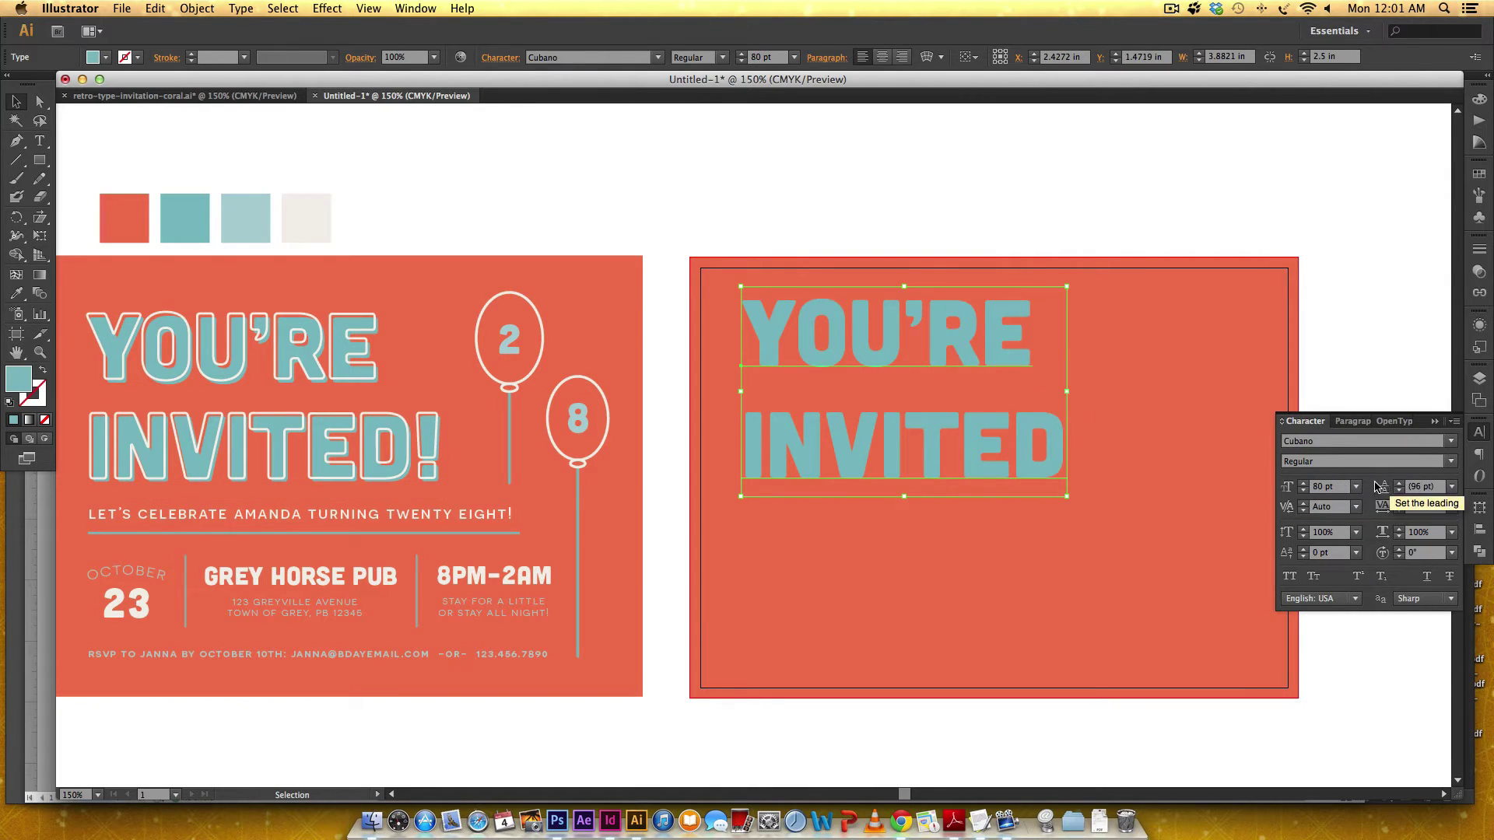
pyautogui.click(1425, 485)
pyautogui.write('8')
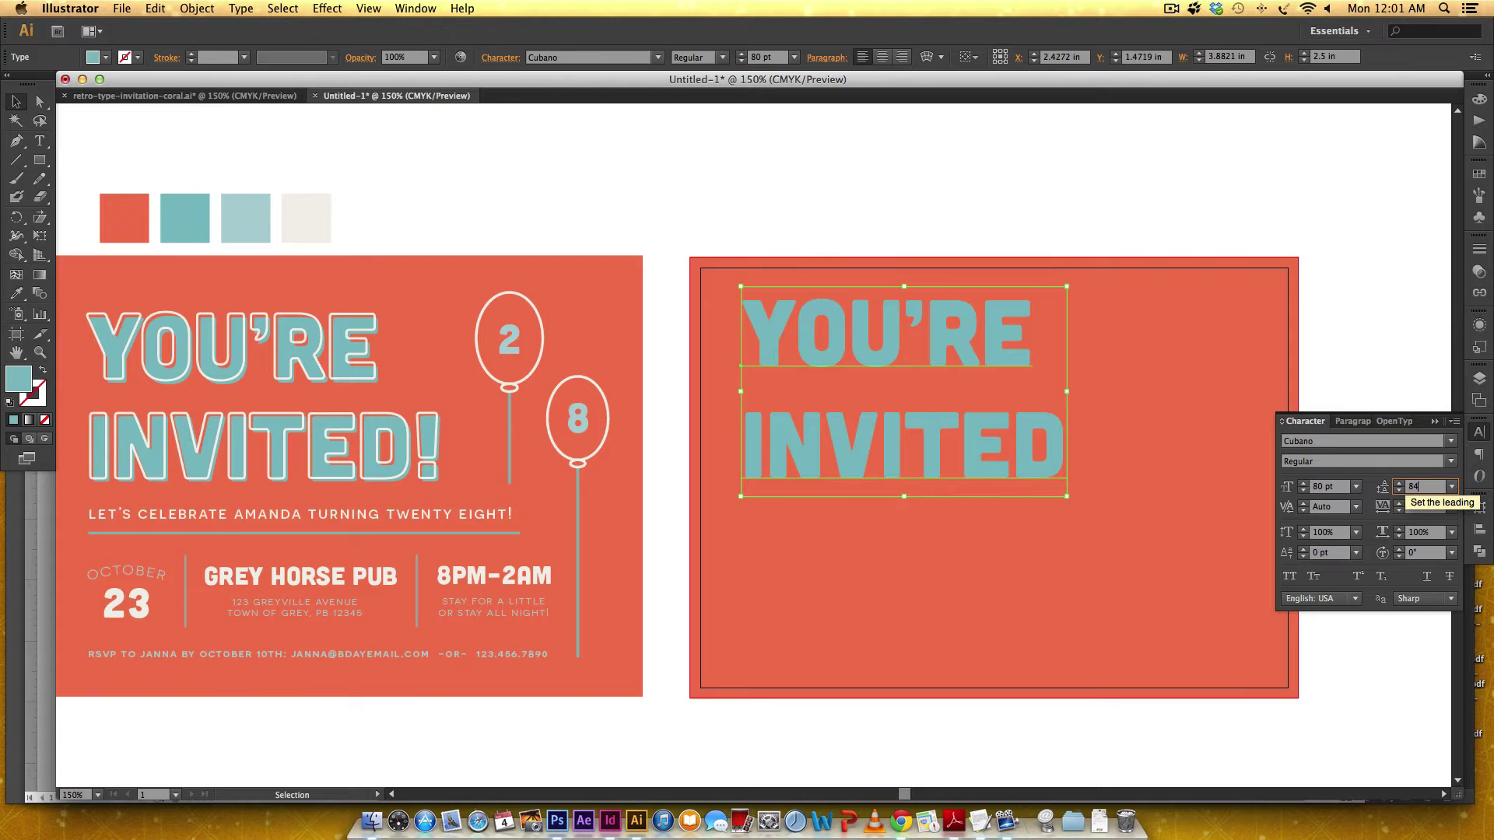
pyautogui.write('4')
pyautogui.press('Return')
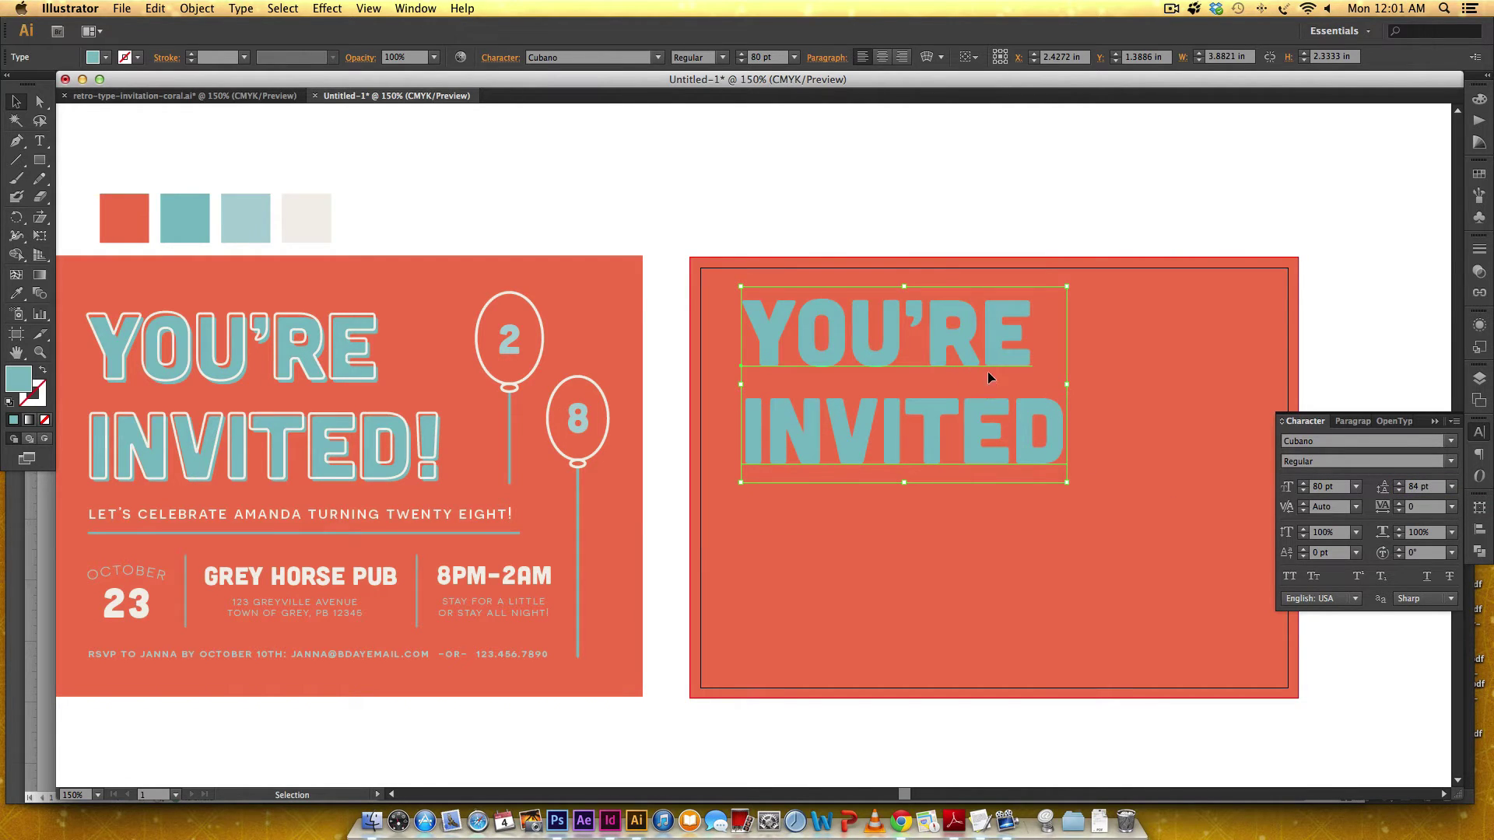
# Pull a vertical ruler guide just inside the card's left edge and align the headline to it.
pyautogui.moveTo(962, 336); pyautogui.dragTo(963, 354)
pyautogui.click(996, 195)
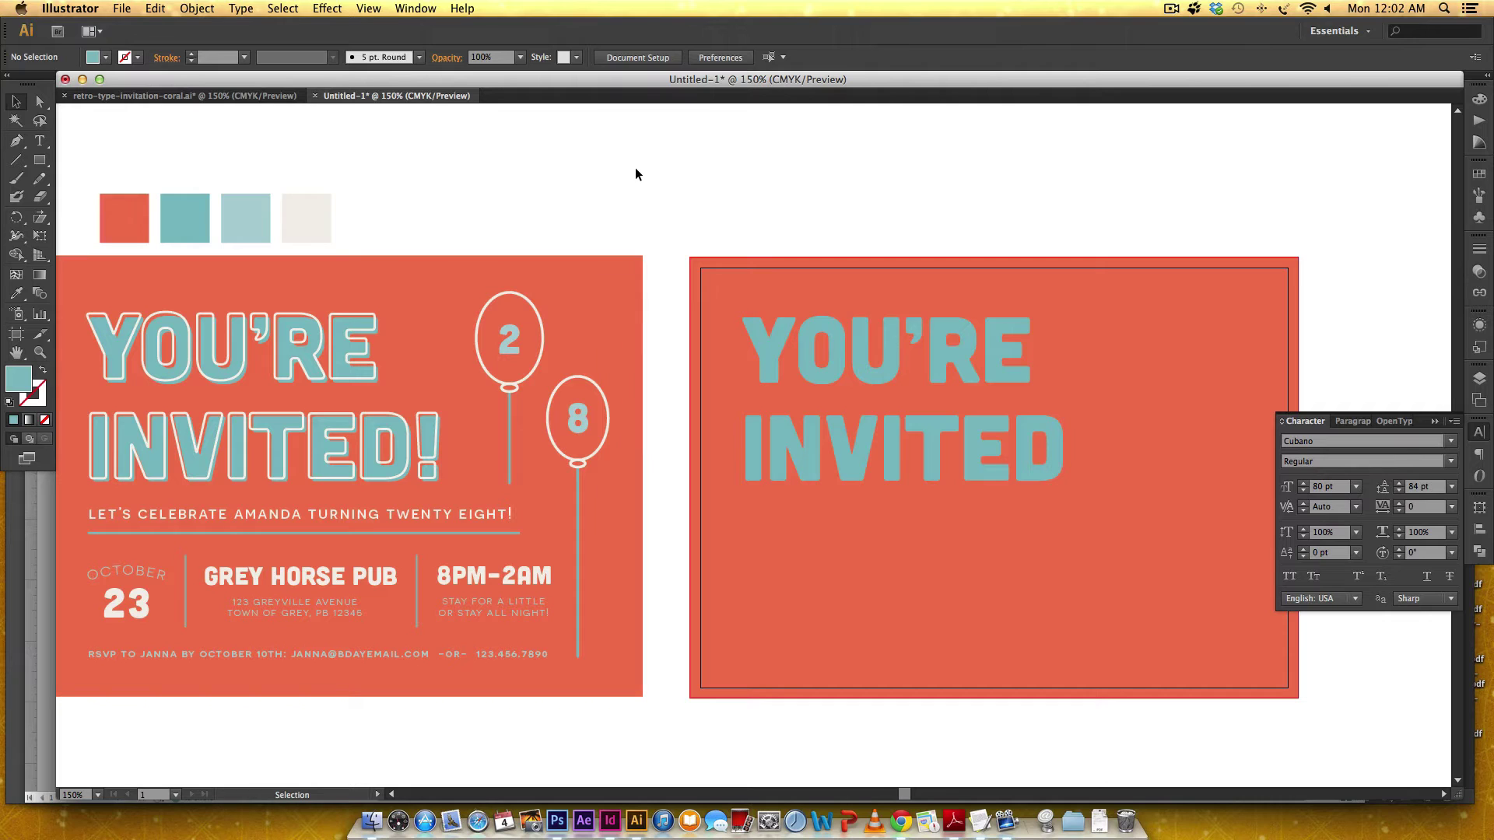
pyautogui.press('super+r')
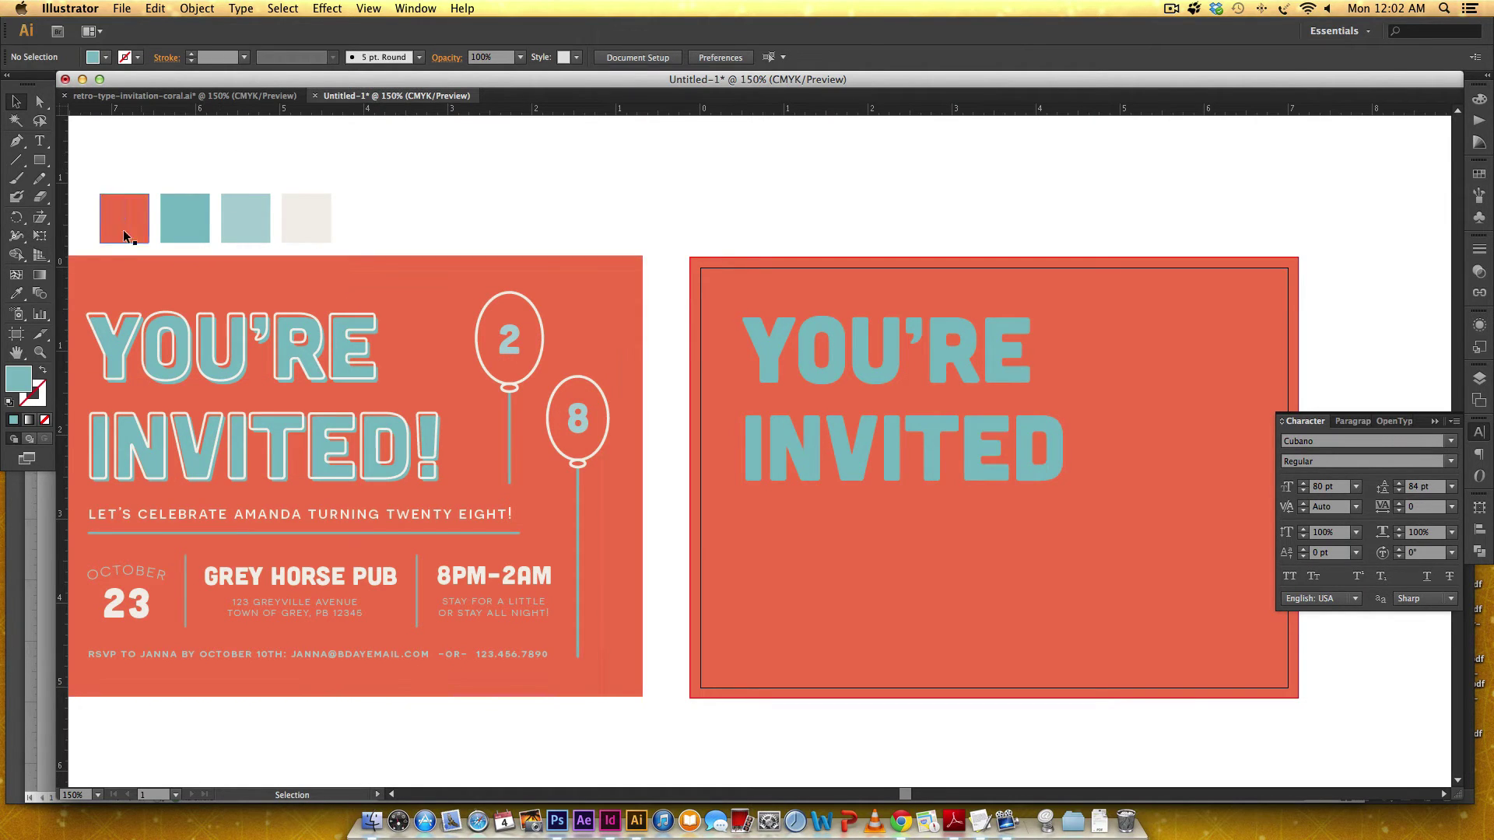
pyautogui.moveTo(62, 265); pyautogui.dragTo(733, 295)
pyautogui.moveTo(729, 291); pyautogui.dragTo(730, 292)
pyautogui.moveTo(787, 354); pyautogui.dragTo(773, 352)
# Rename Layer 3 to 'you're invited -solid'.
pyautogui.click(1071, 343)
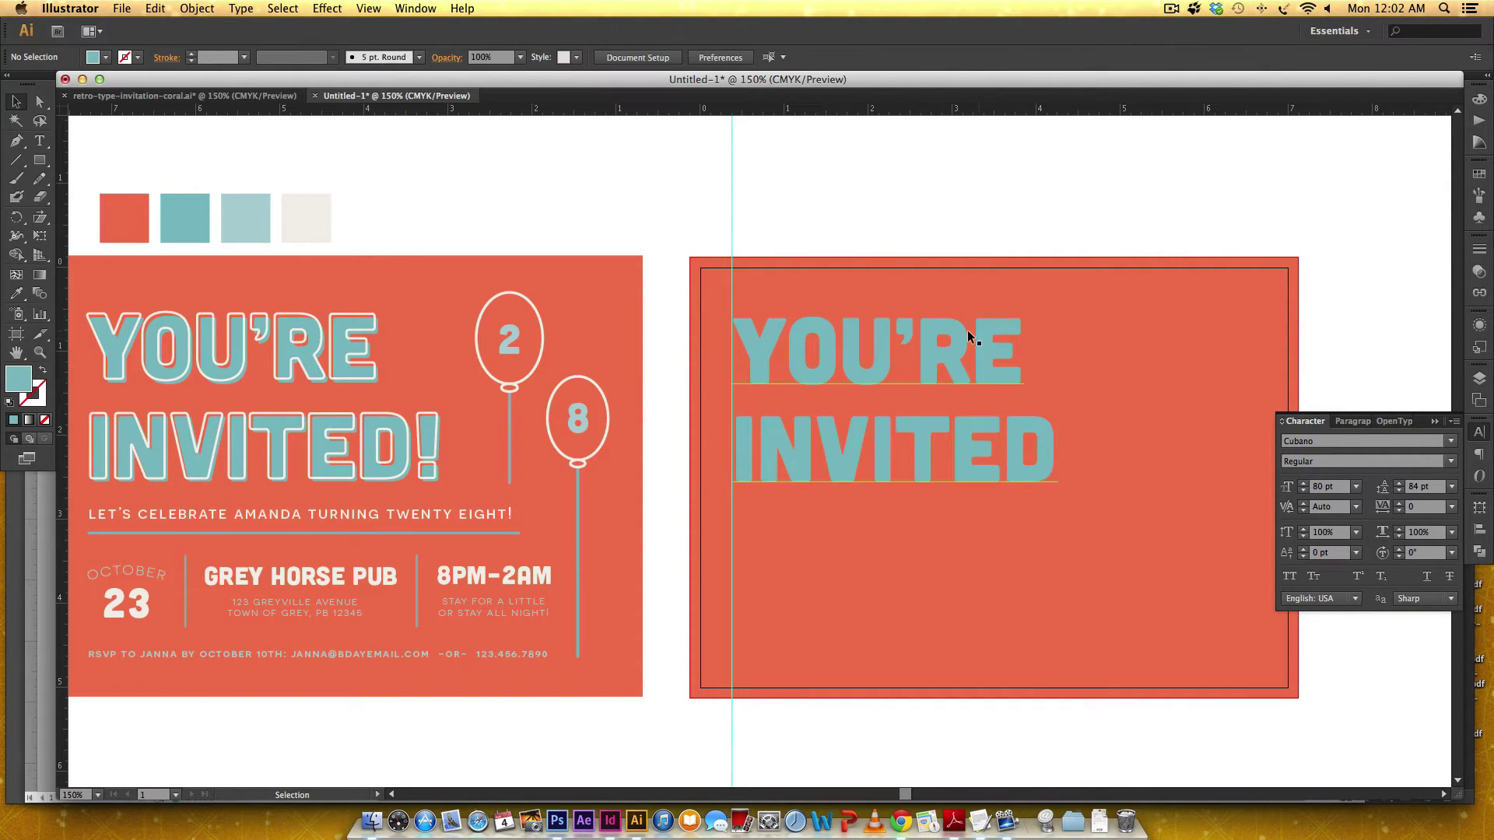
pyautogui.click(1011, 435)
pyautogui.click(1479, 379)
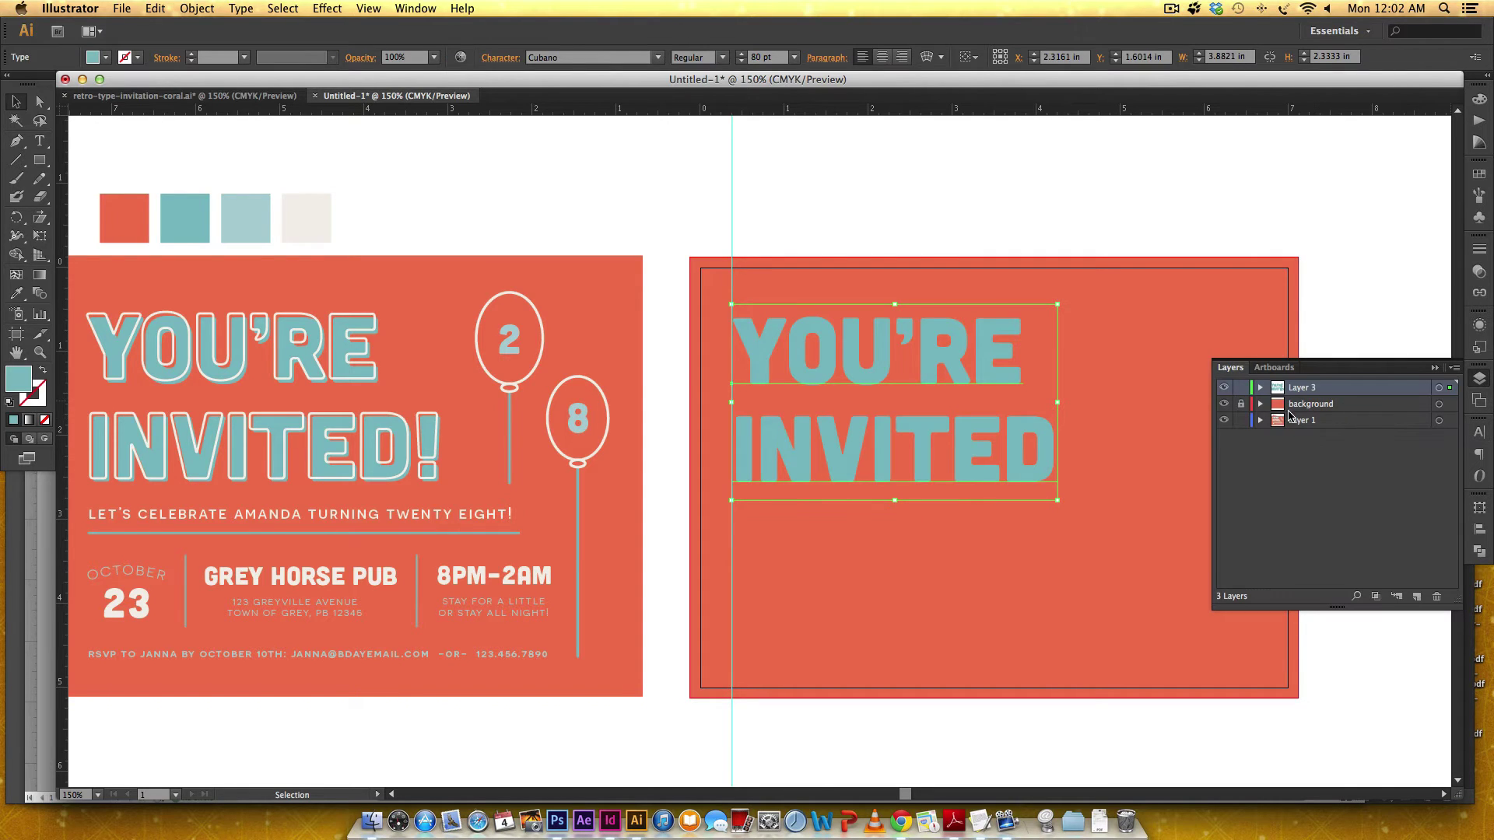
pyautogui.doubleClick(1315, 387)
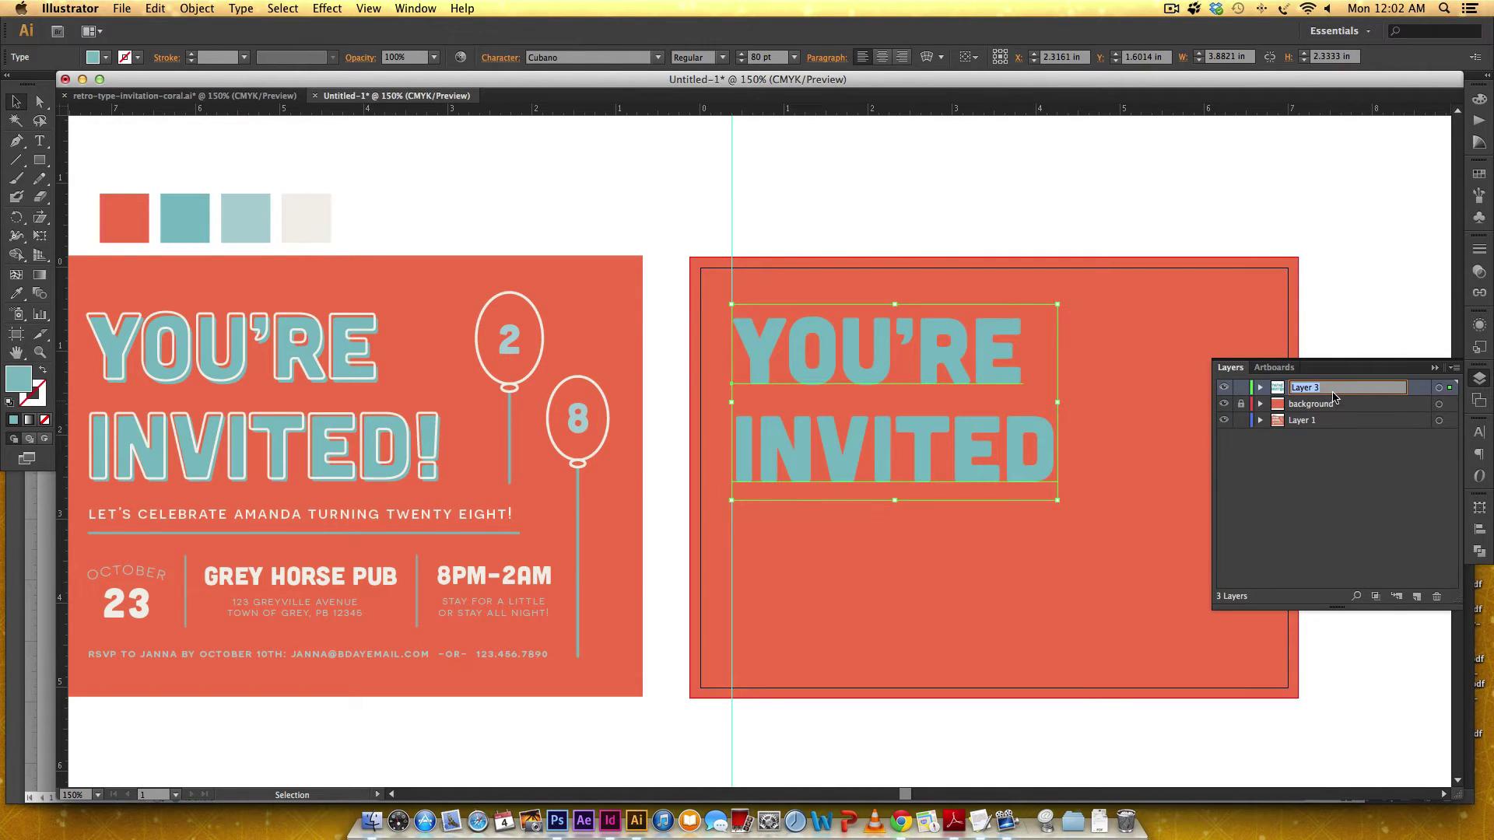
pyautogui.write("you're invited -solid")
pyautogui.press('Return')
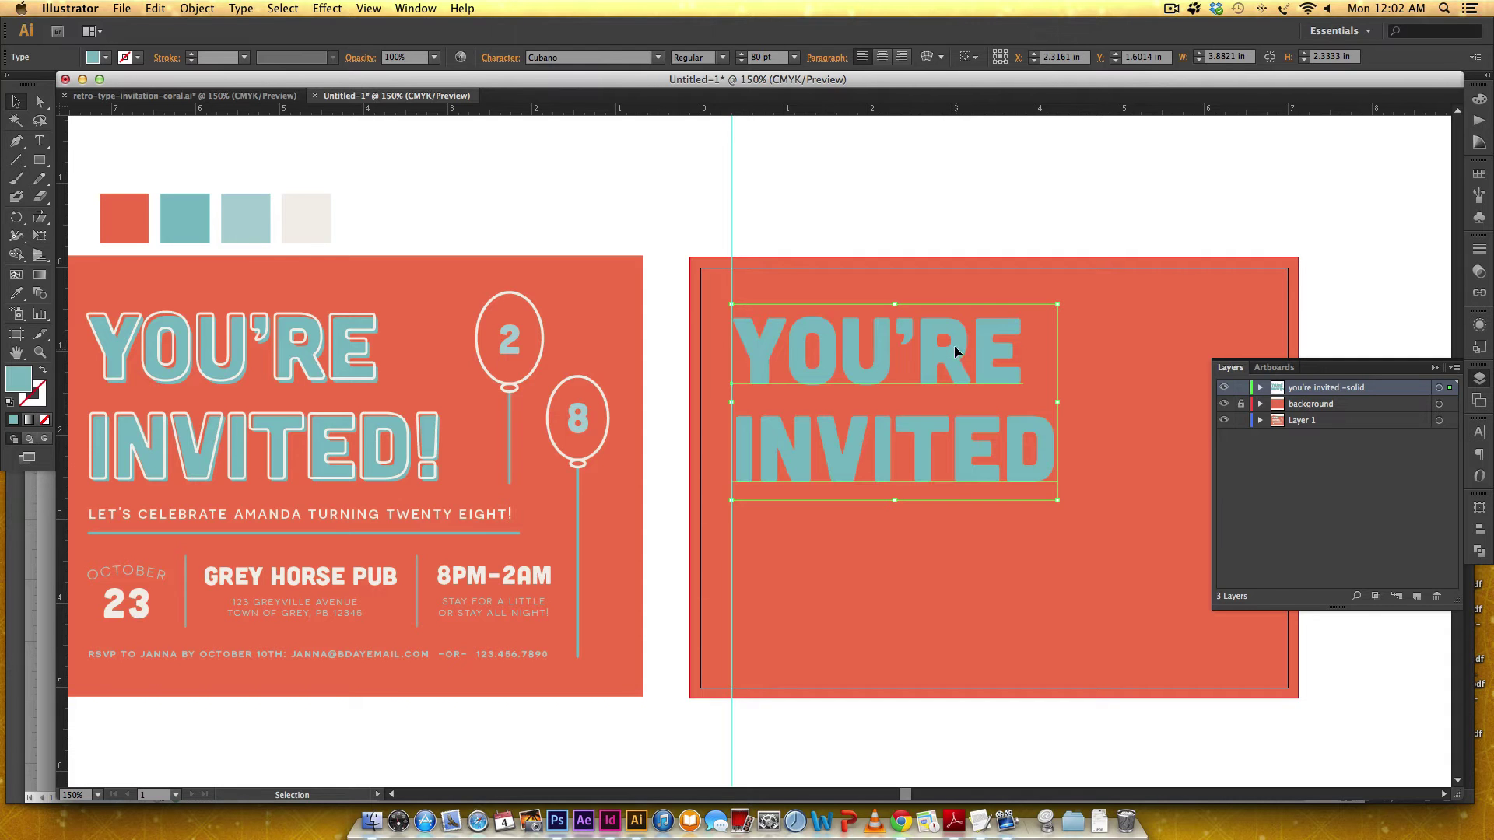
# Duplicate the headline as an outlined copy stroked with the beige swatch colour.
pyautogui.moveTo(954, 350); pyautogui.dragTo(949, 348)
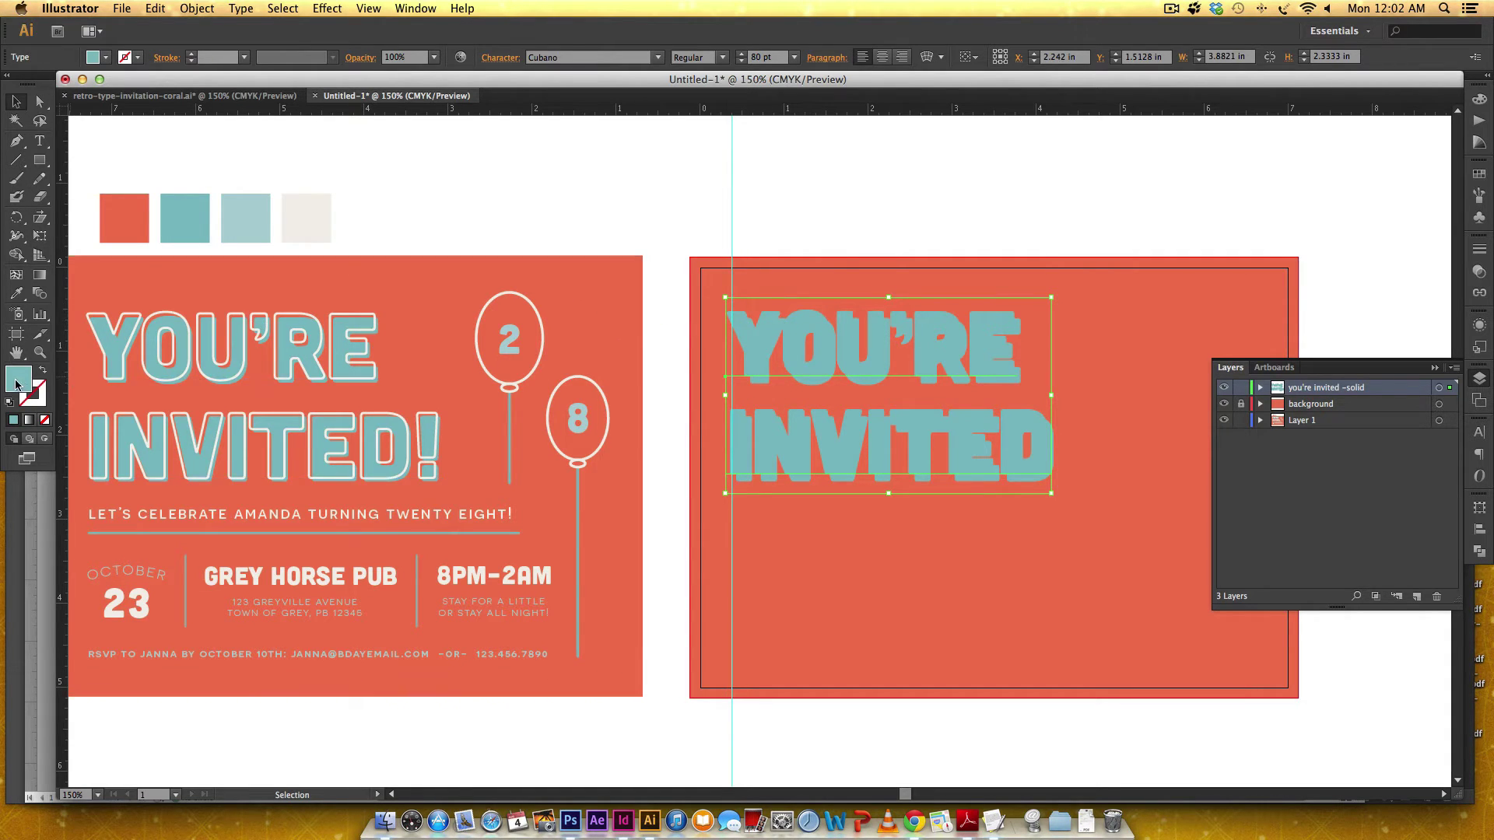
pyautogui.click(44, 374)
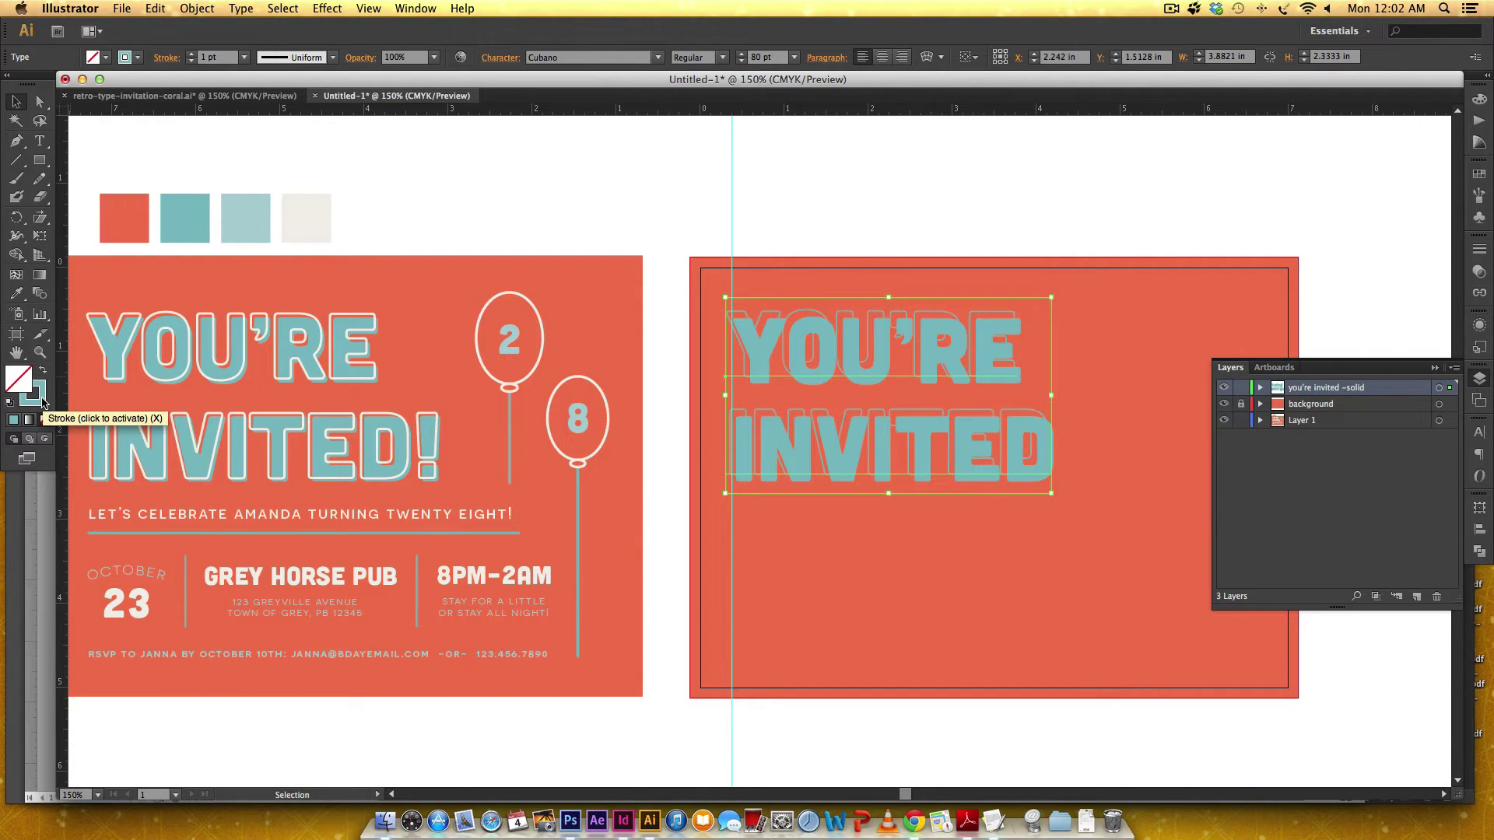
pyautogui.click(43, 402)
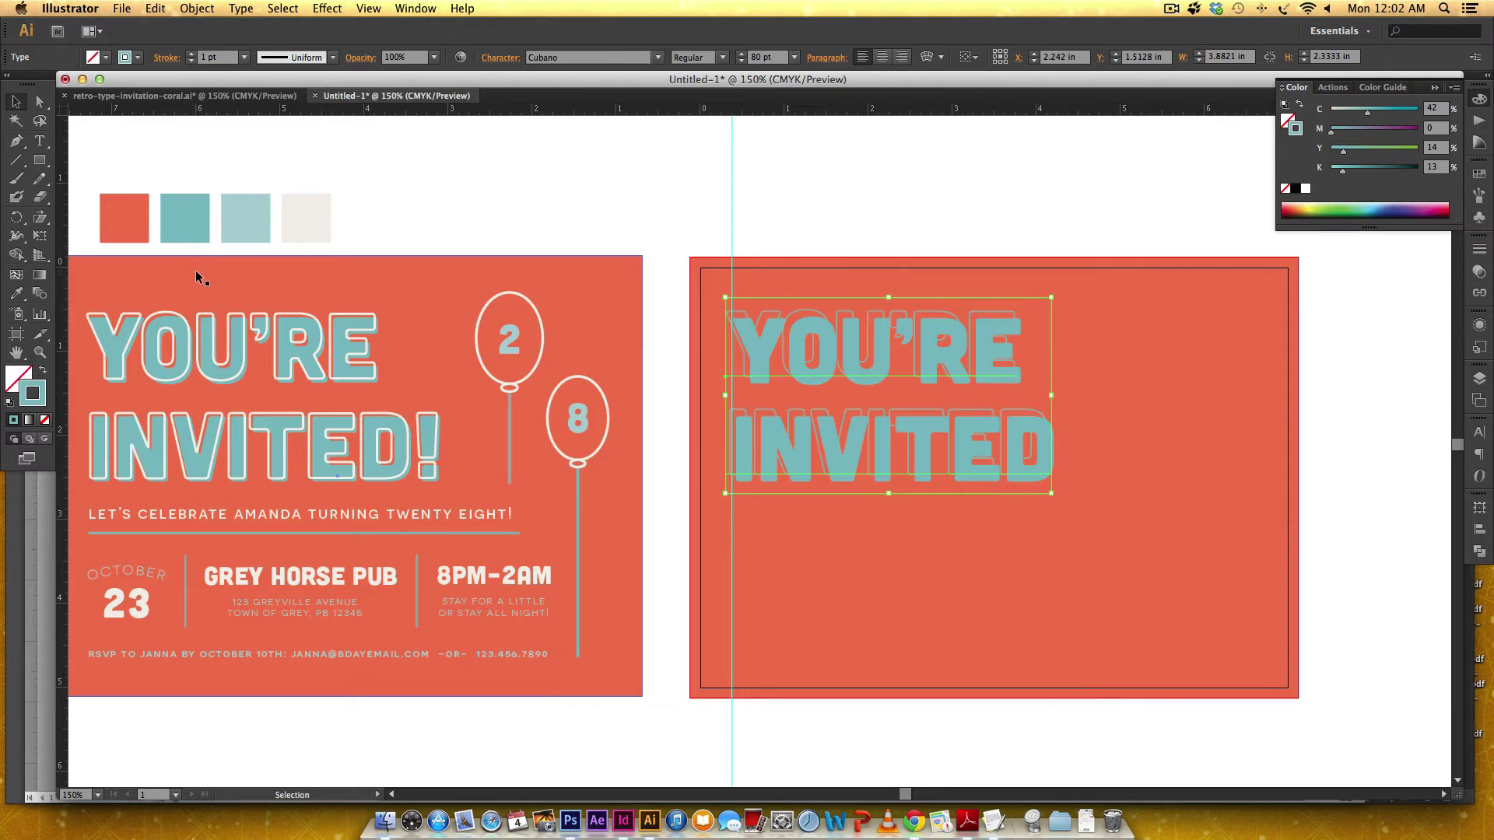
pyautogui.press('i')
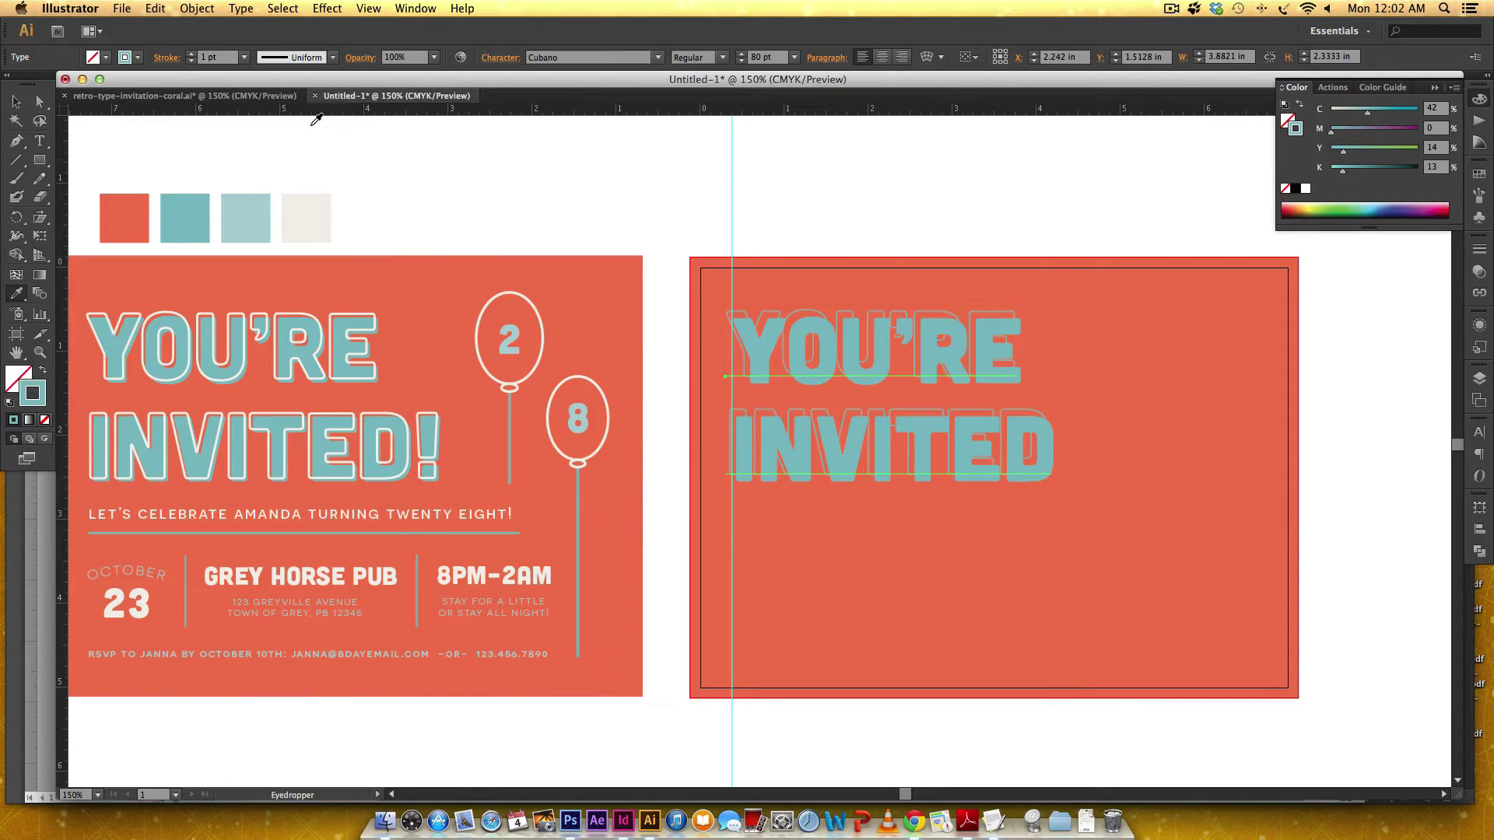
pyautogui.keyDown('shift'); pyautogui.click(317, 204); pyautogui.keyUp('shift')
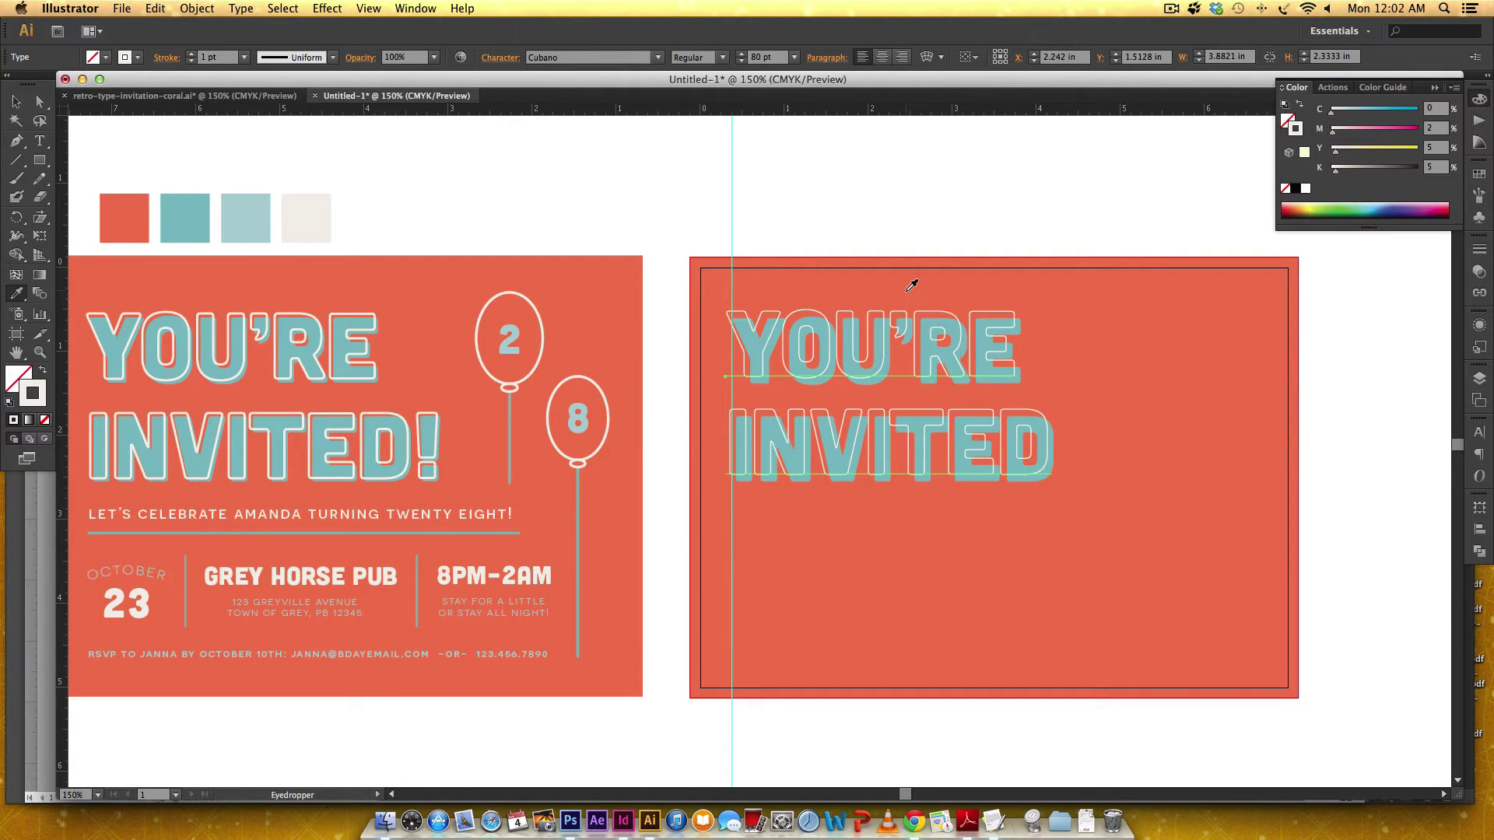
pyautogui.press('v')
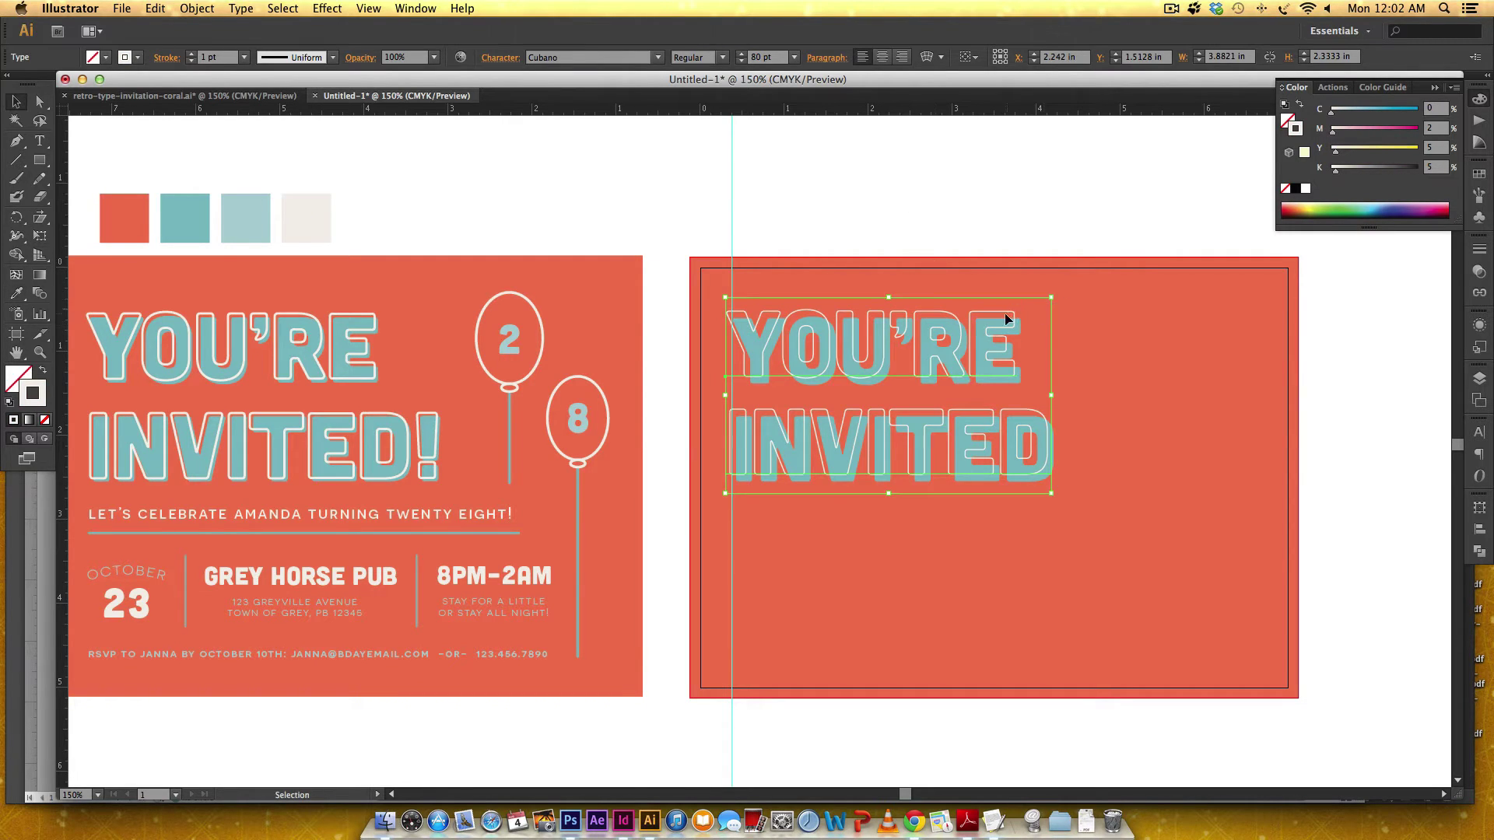
# Set the outlined copy's stroke weight to 2 pt.
pyautogui.click(1479, 249)
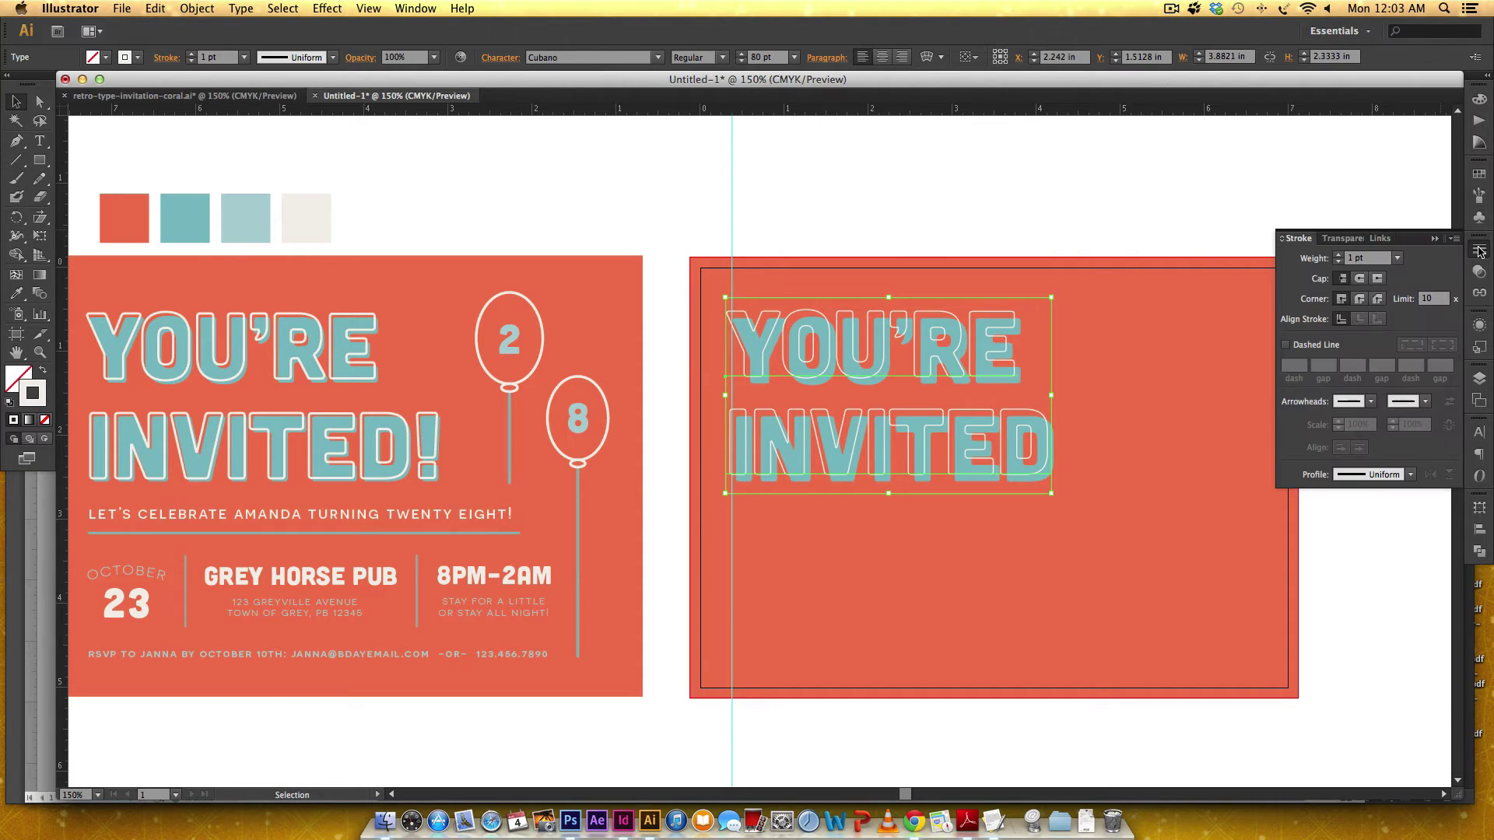
pyautogui.click(1339, 257)
pyautogui.click(1338, 257)
pyautogui.click(1338, 262)
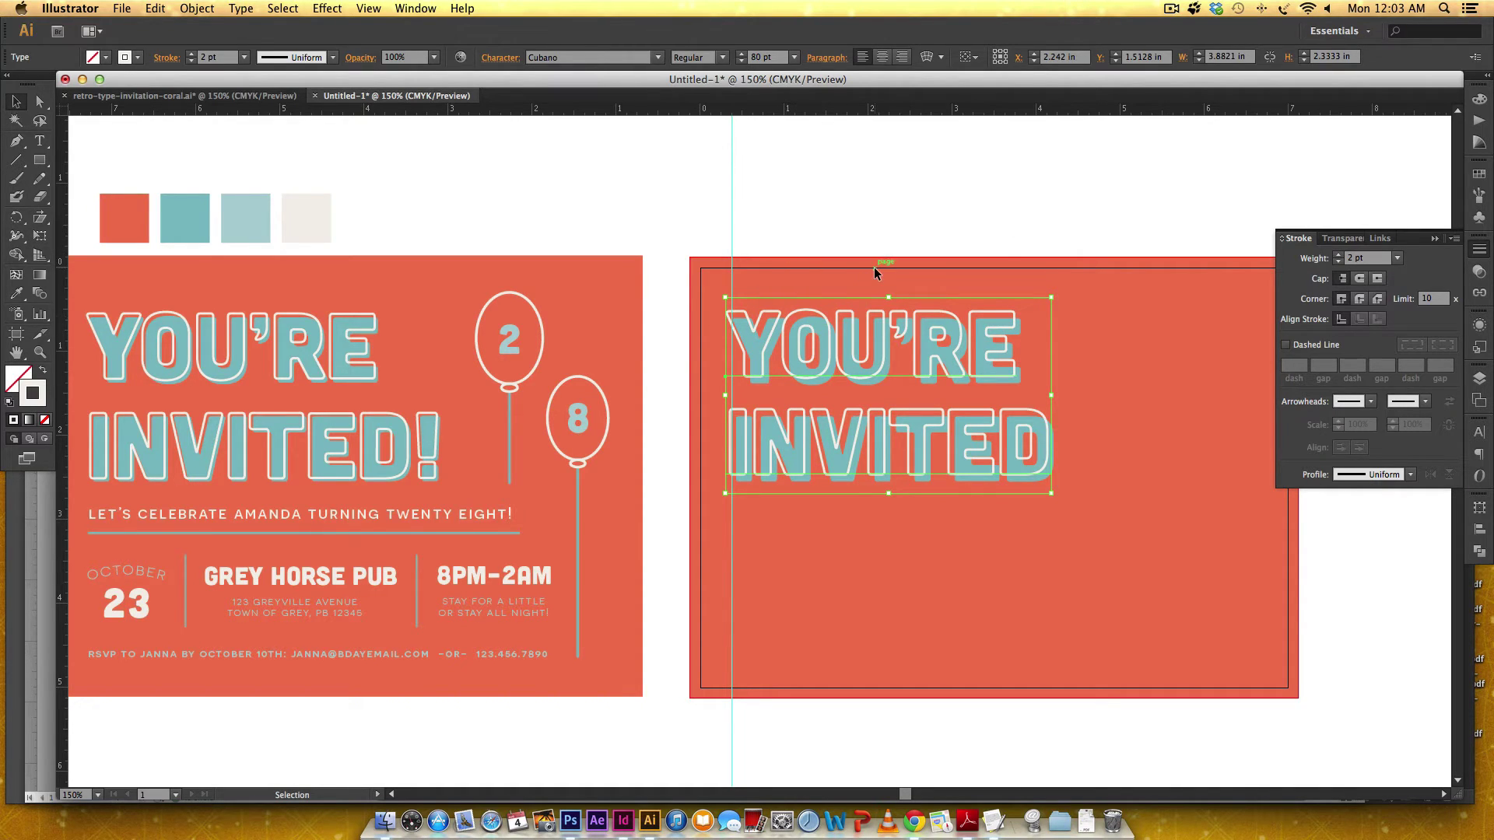
# Nudge the outlined copy slightly down and right of the solid headline.
pyautogui.press('Down')
pyautogui.press('Down')
pyautogui.press('Down')
pyautogui.press('Right')
pyautogui.press('Down')
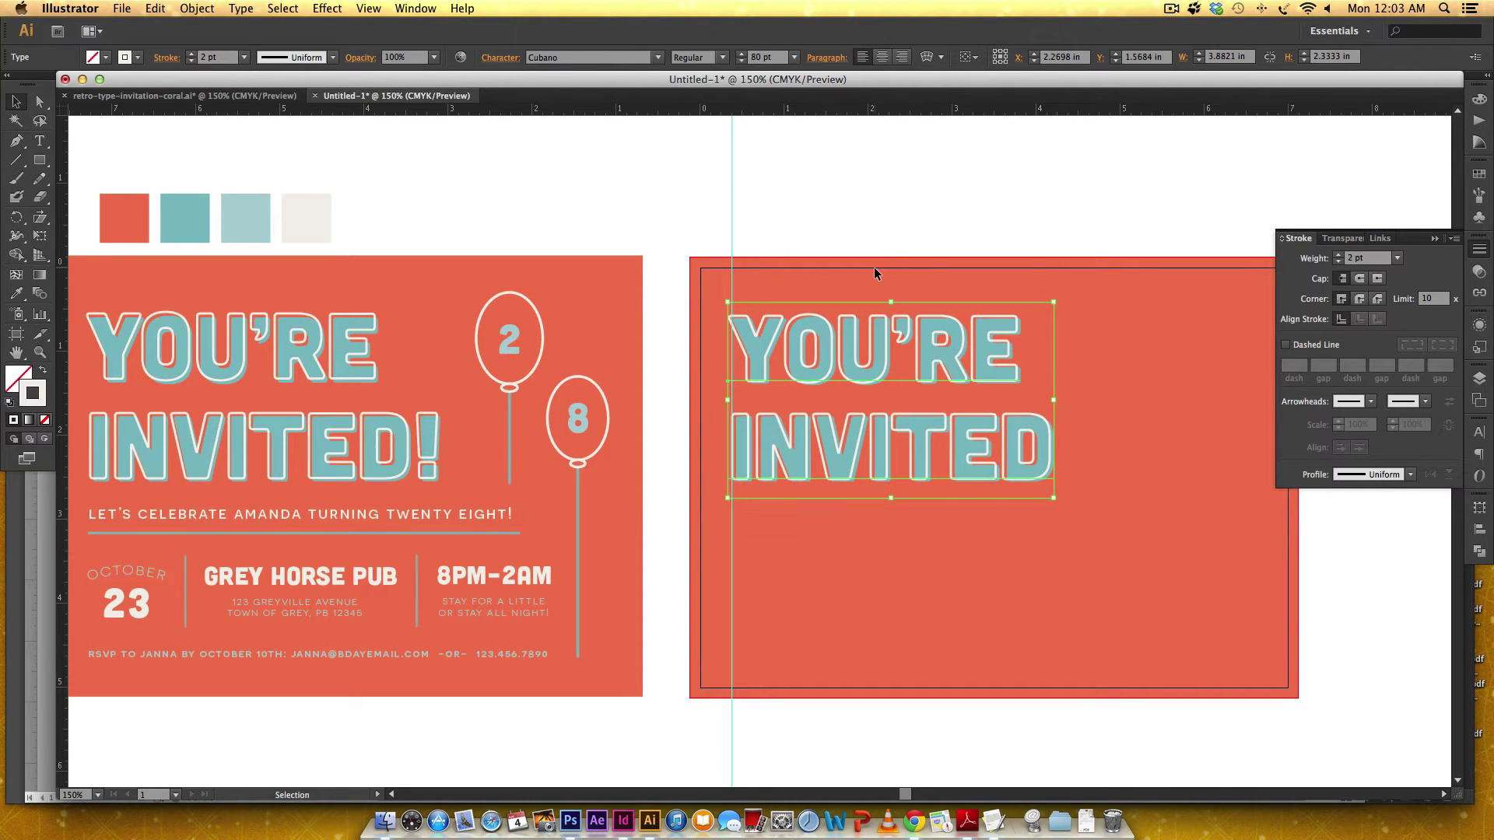
pyautogui.click(929, 206)
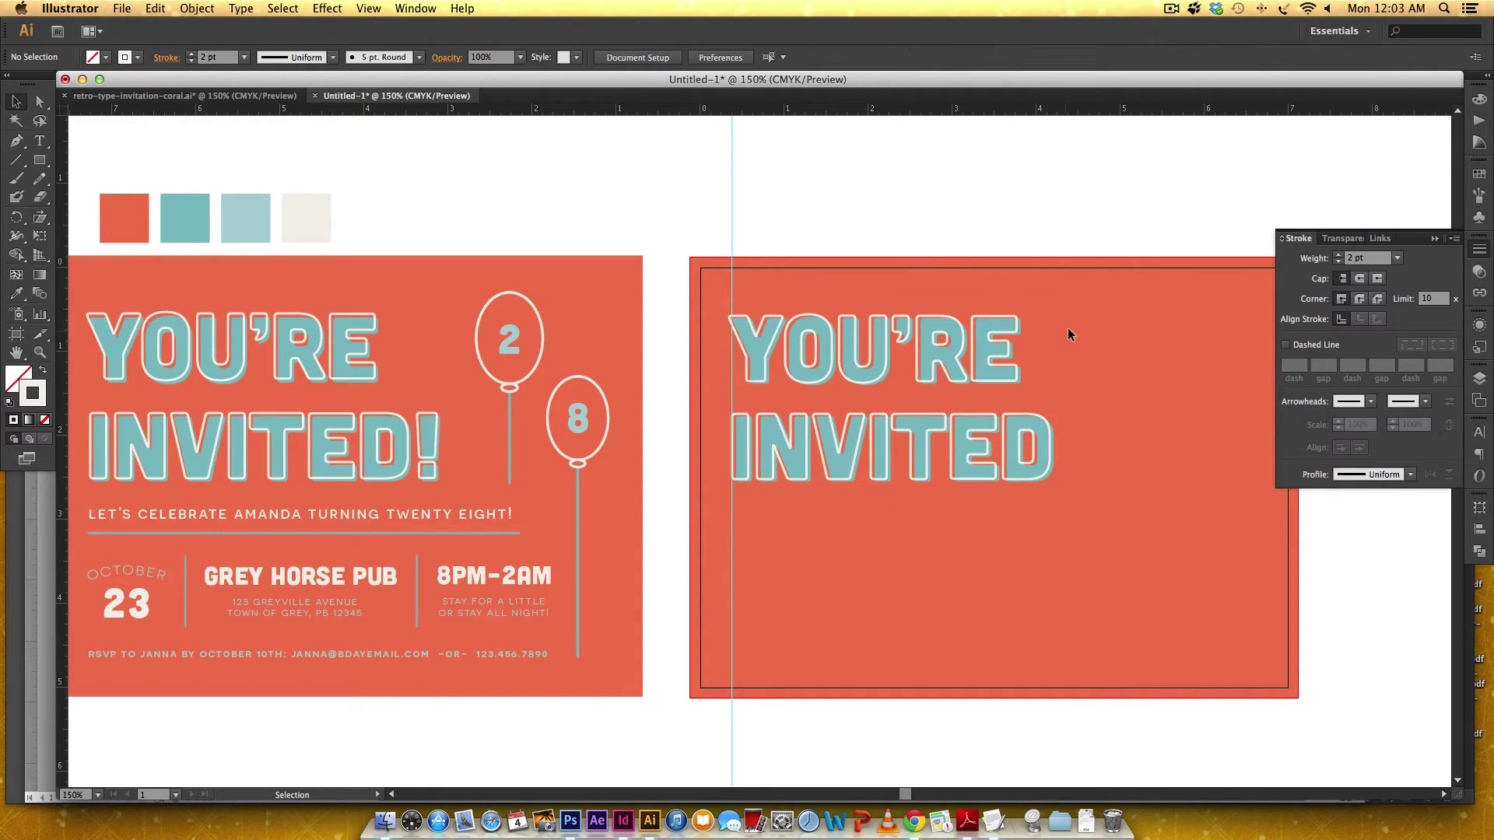
pyautogui.click(956, 477)
pyautogui.press('Right')
pyautogui.press('Right')
pyautogui.press('Right')
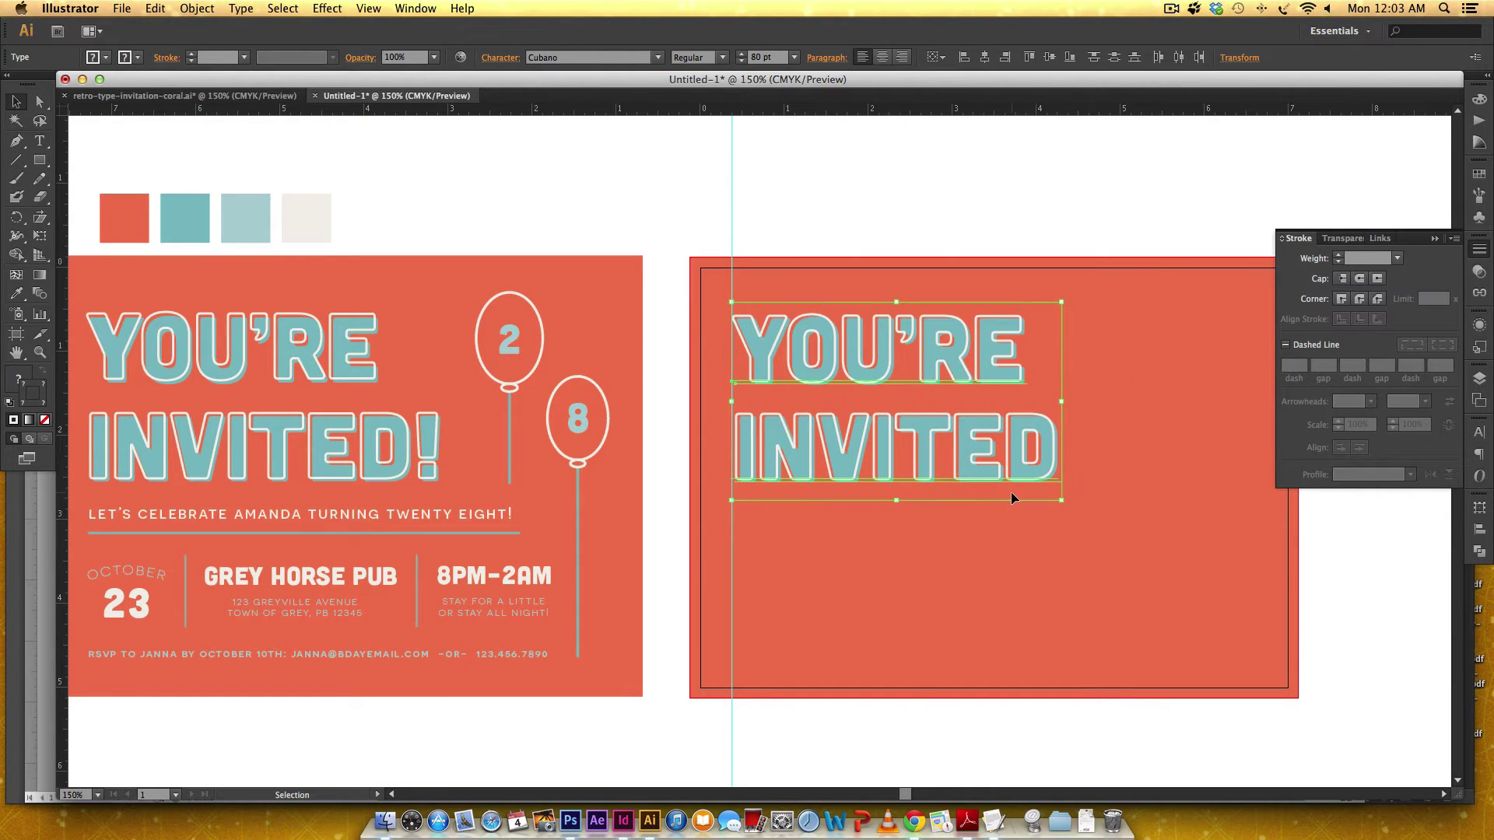
pyautogui.click(1063, 186)
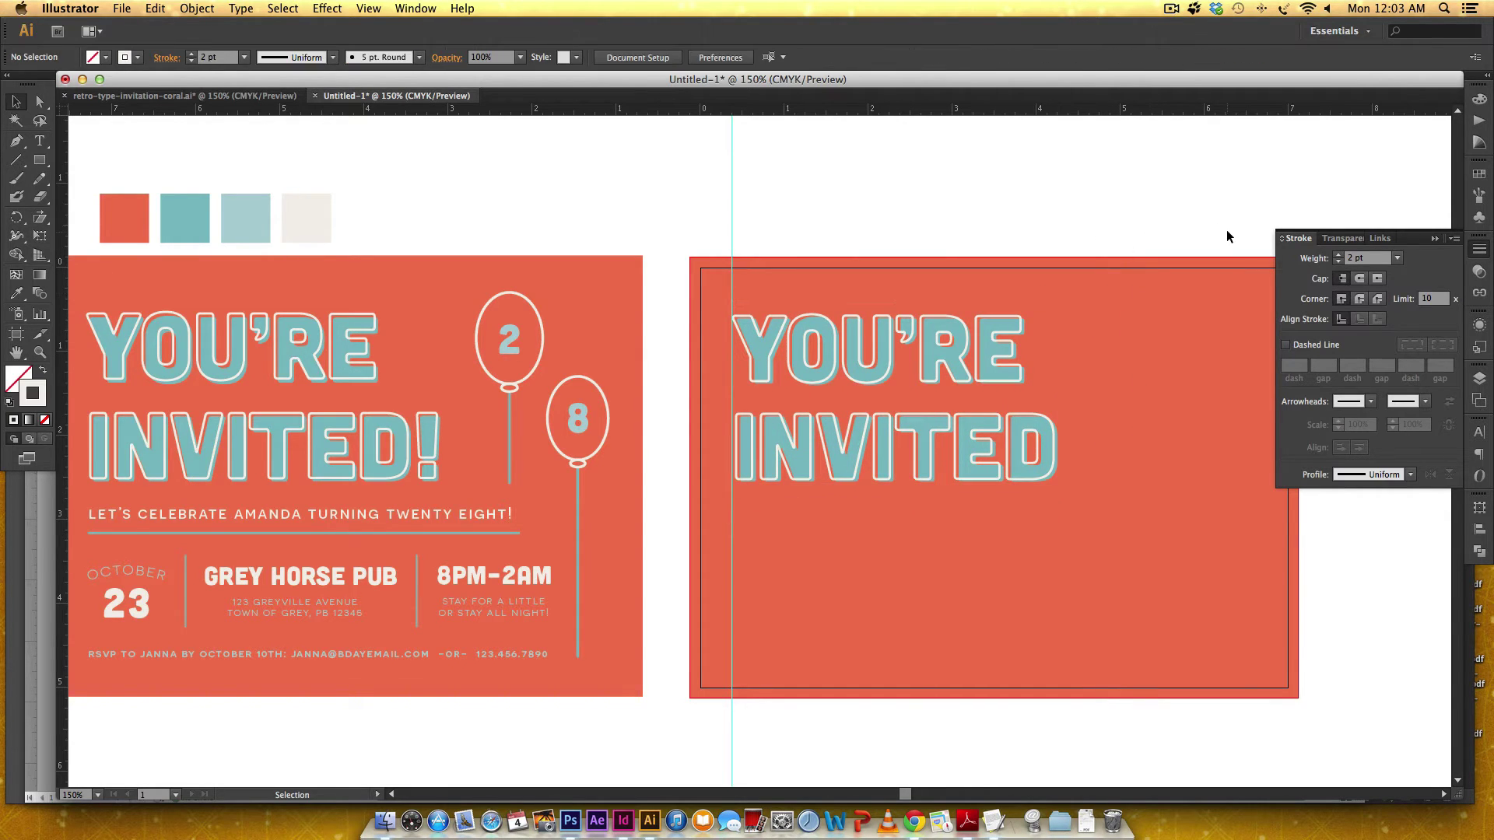
# Move the outlined headline onto a new Layer 4.
pyautogui.click(1433, 238)
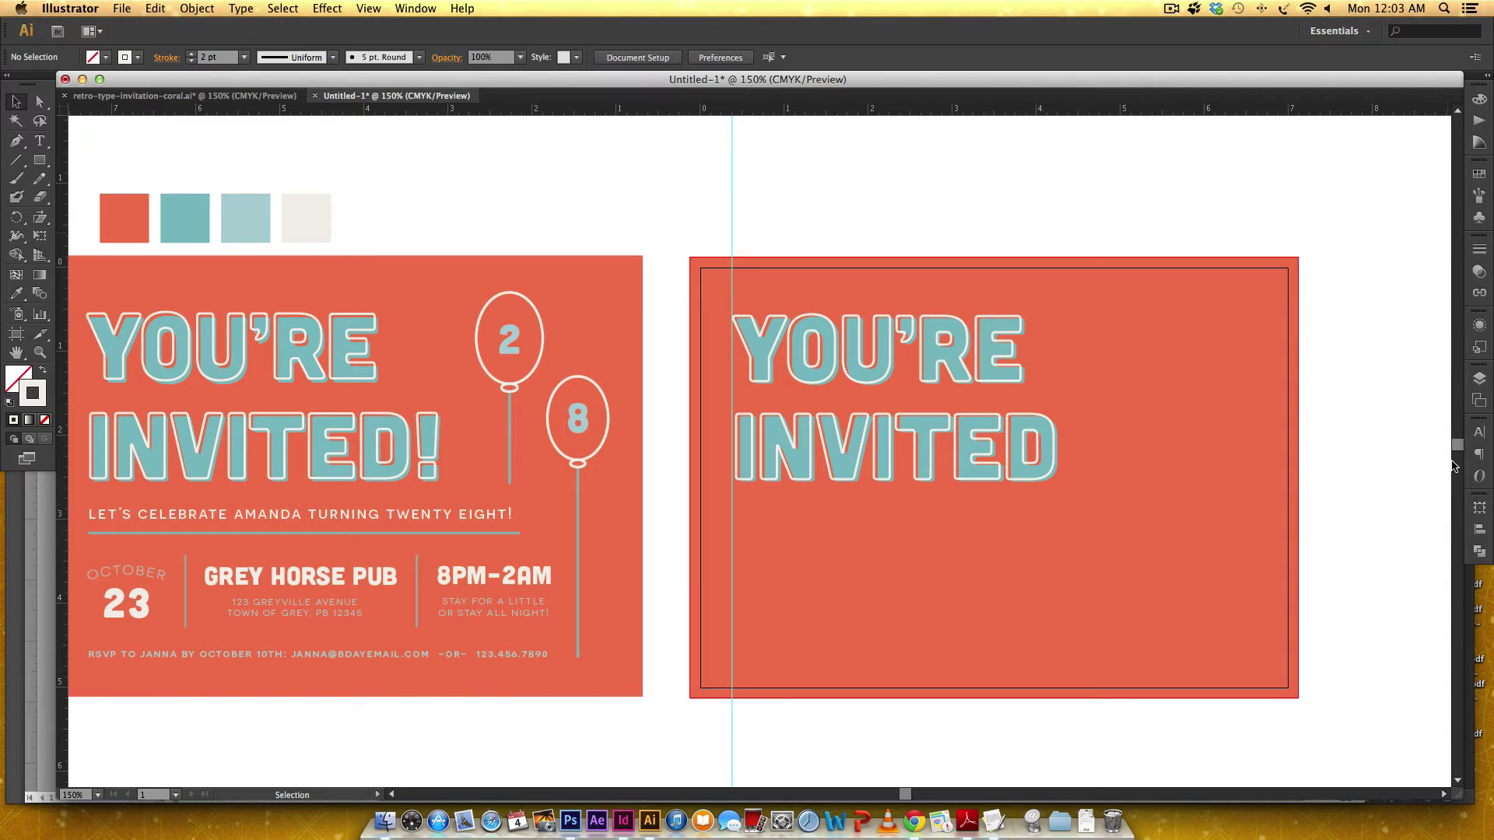
pyautogui.click(1485, 377)
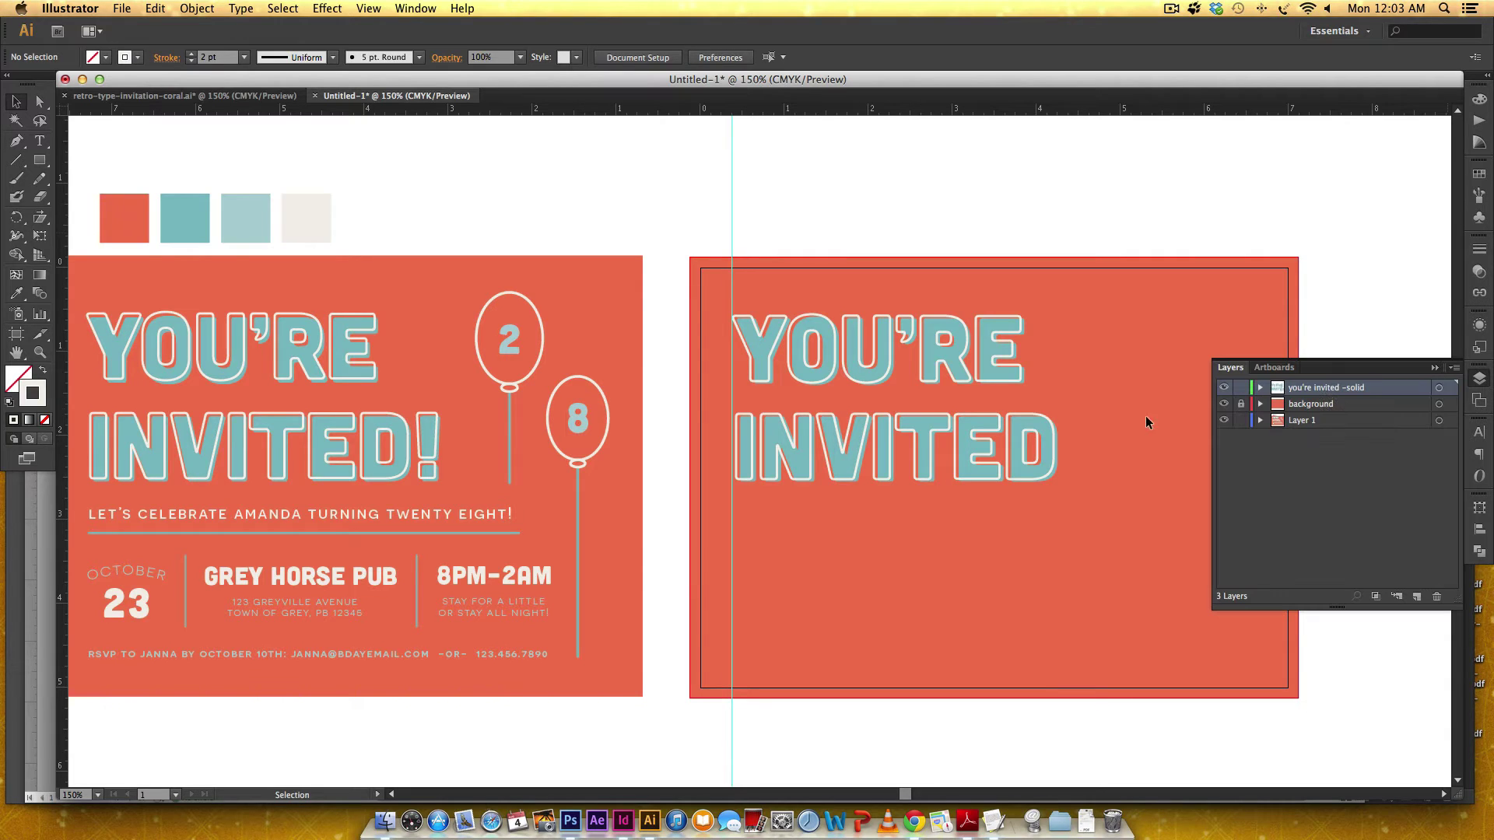
pyautogui.click(853, 319)
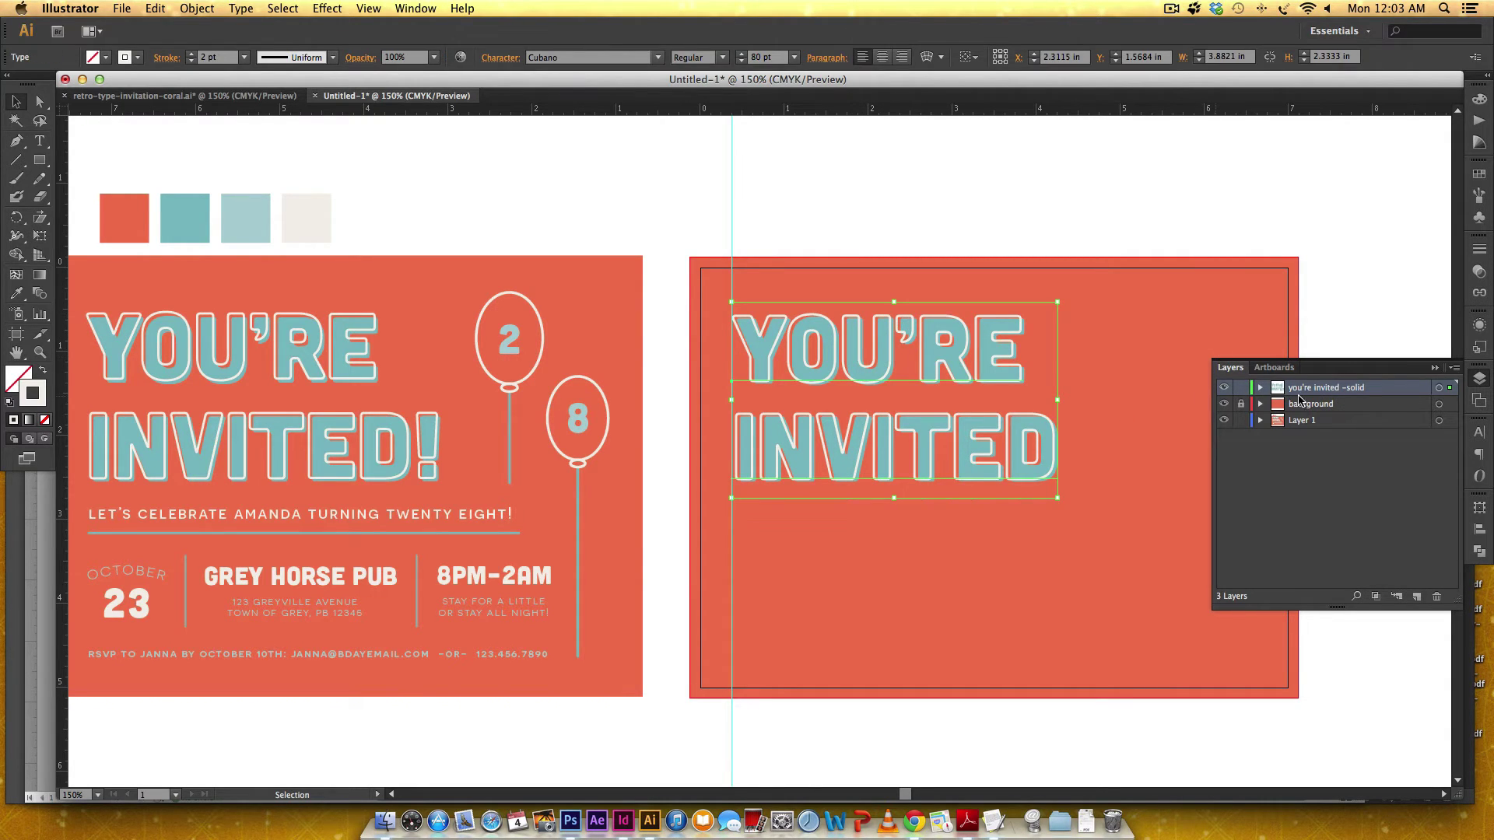
pyautogui.click(1416, 597)
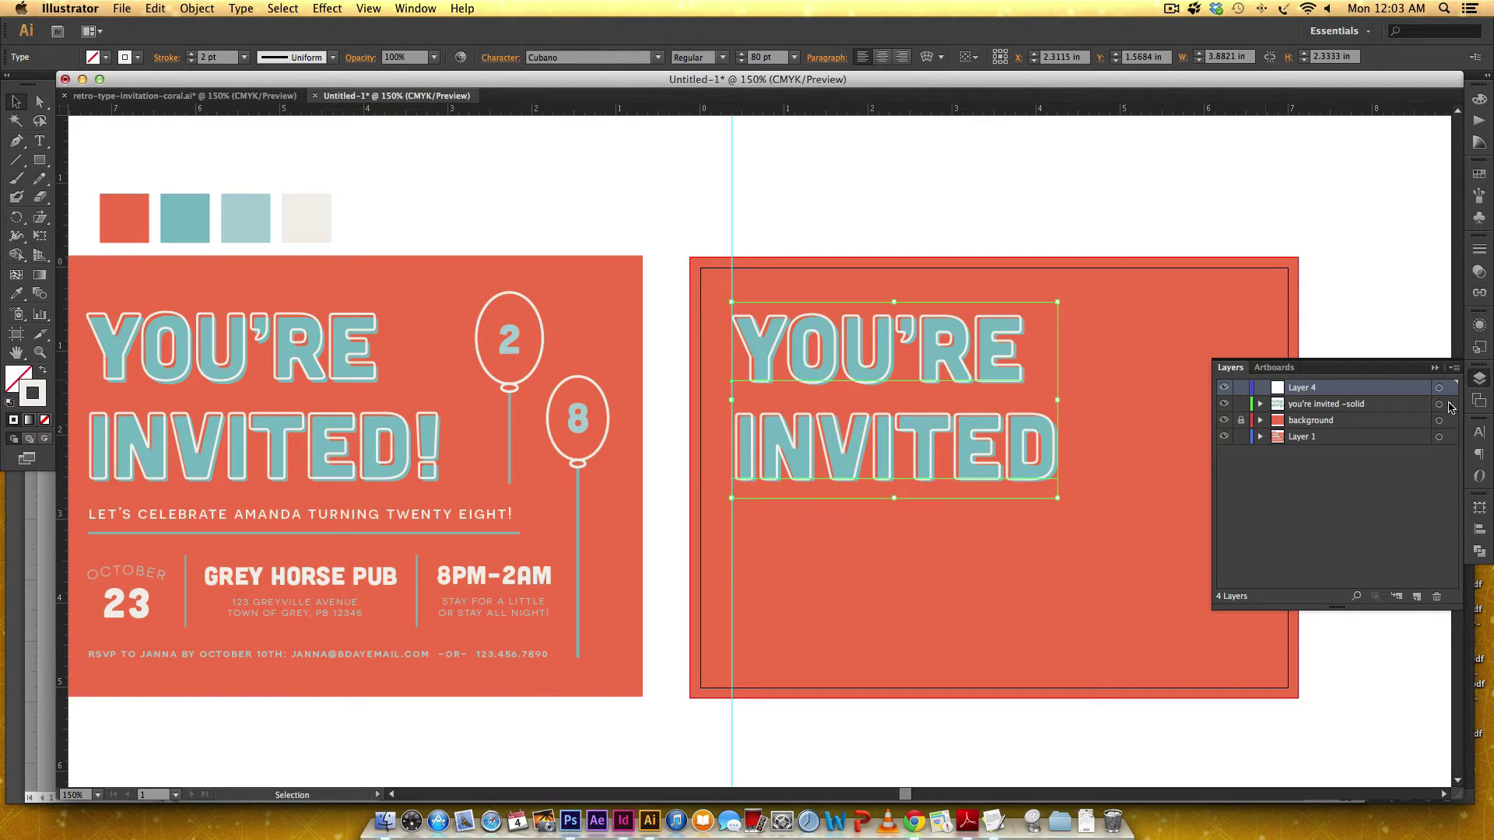
pyautogui.moveTo(1450, 405); pyautogui.dragTo(1451, 395)
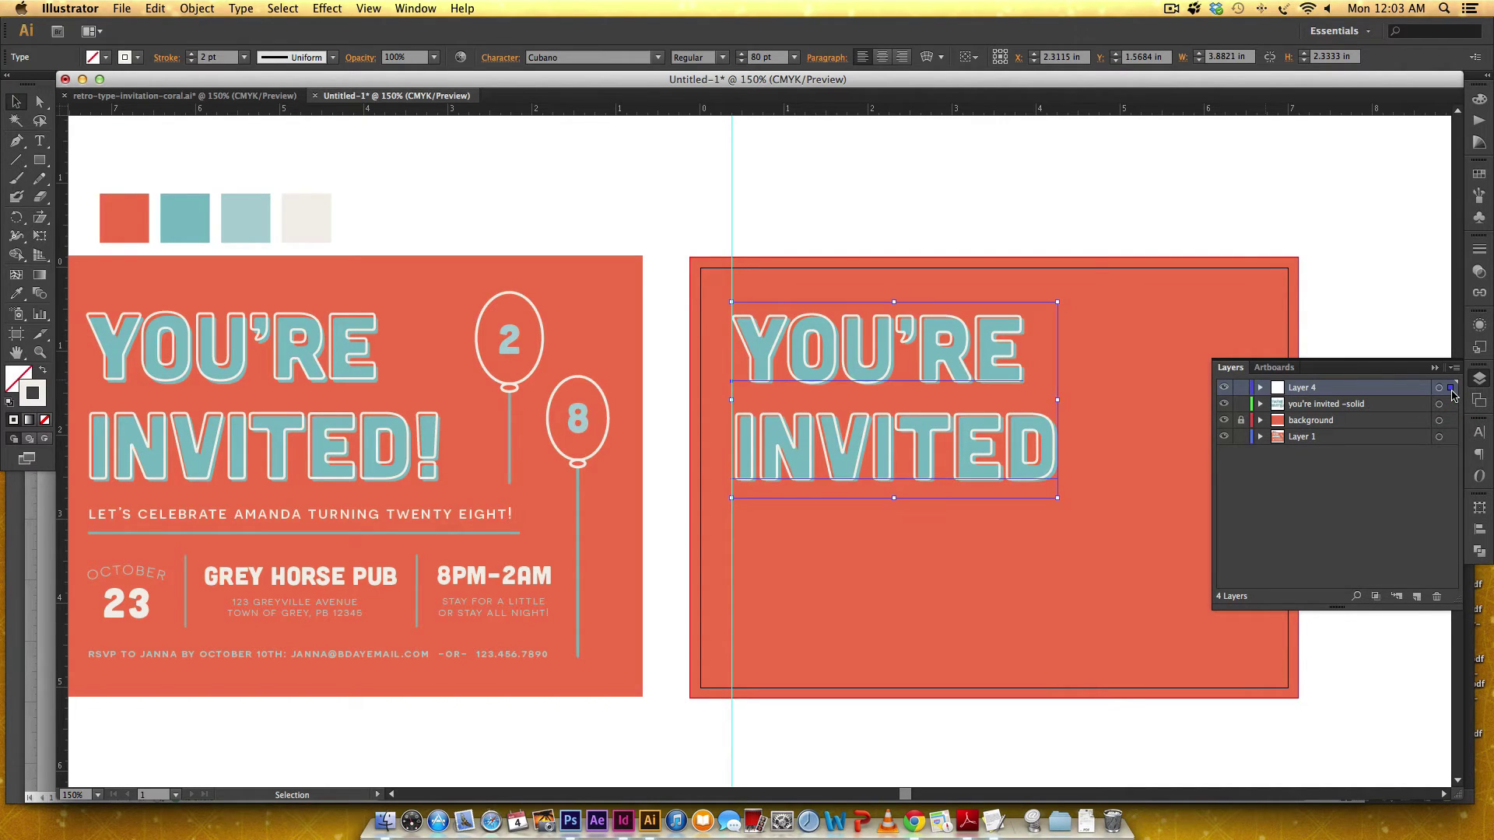
pyautogui.click(1225, 389)
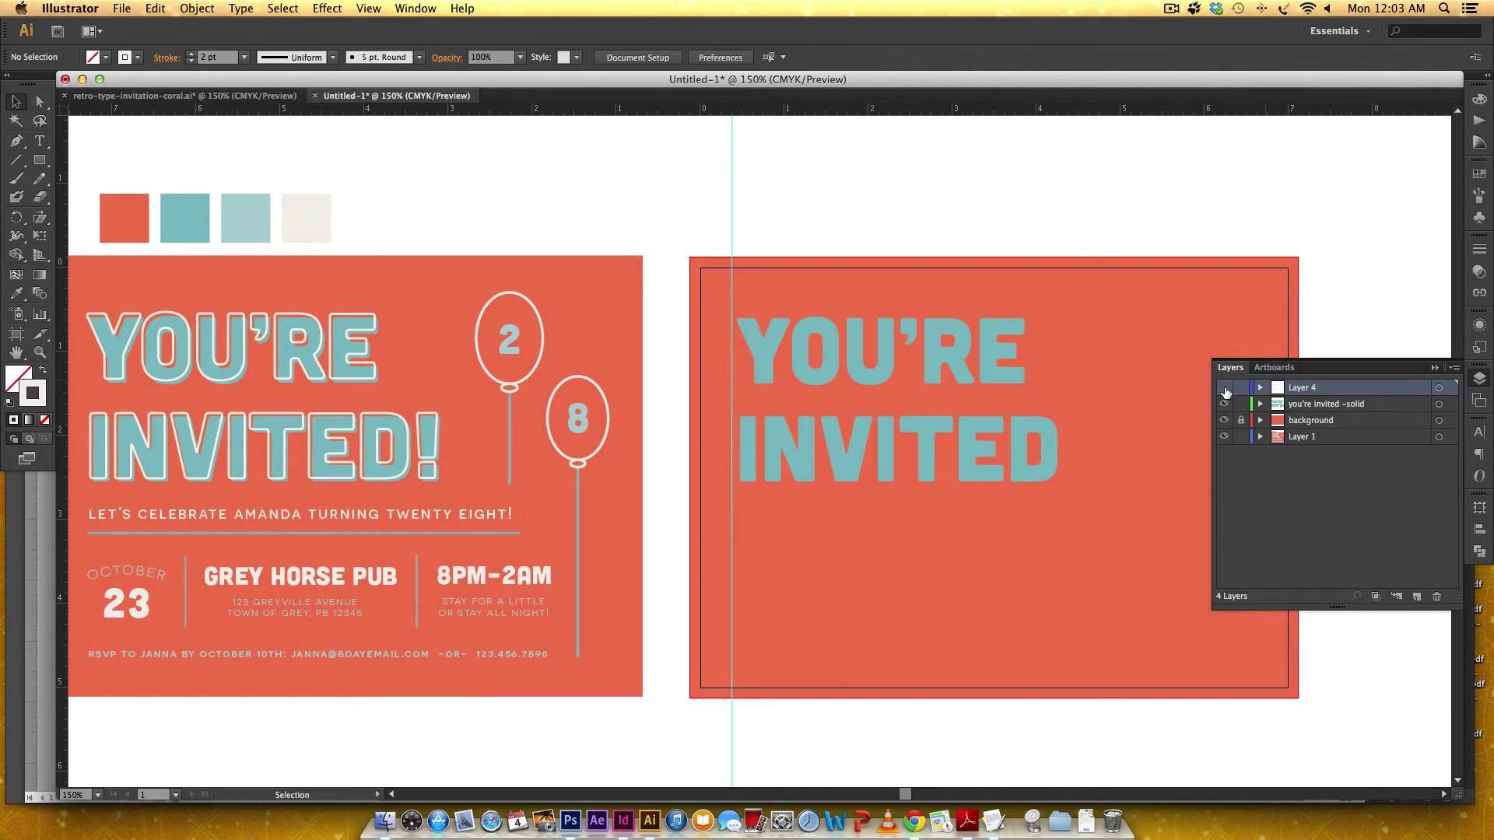
pyautogui.click(1225, 389)
pyautogui.click(1224, 389)
pyautogui.click(1225, 389)
# Rename Layer 4 to 'you're invited - outline' and lock both headline layers.
pyautogui.doubleClick(1337, 387)
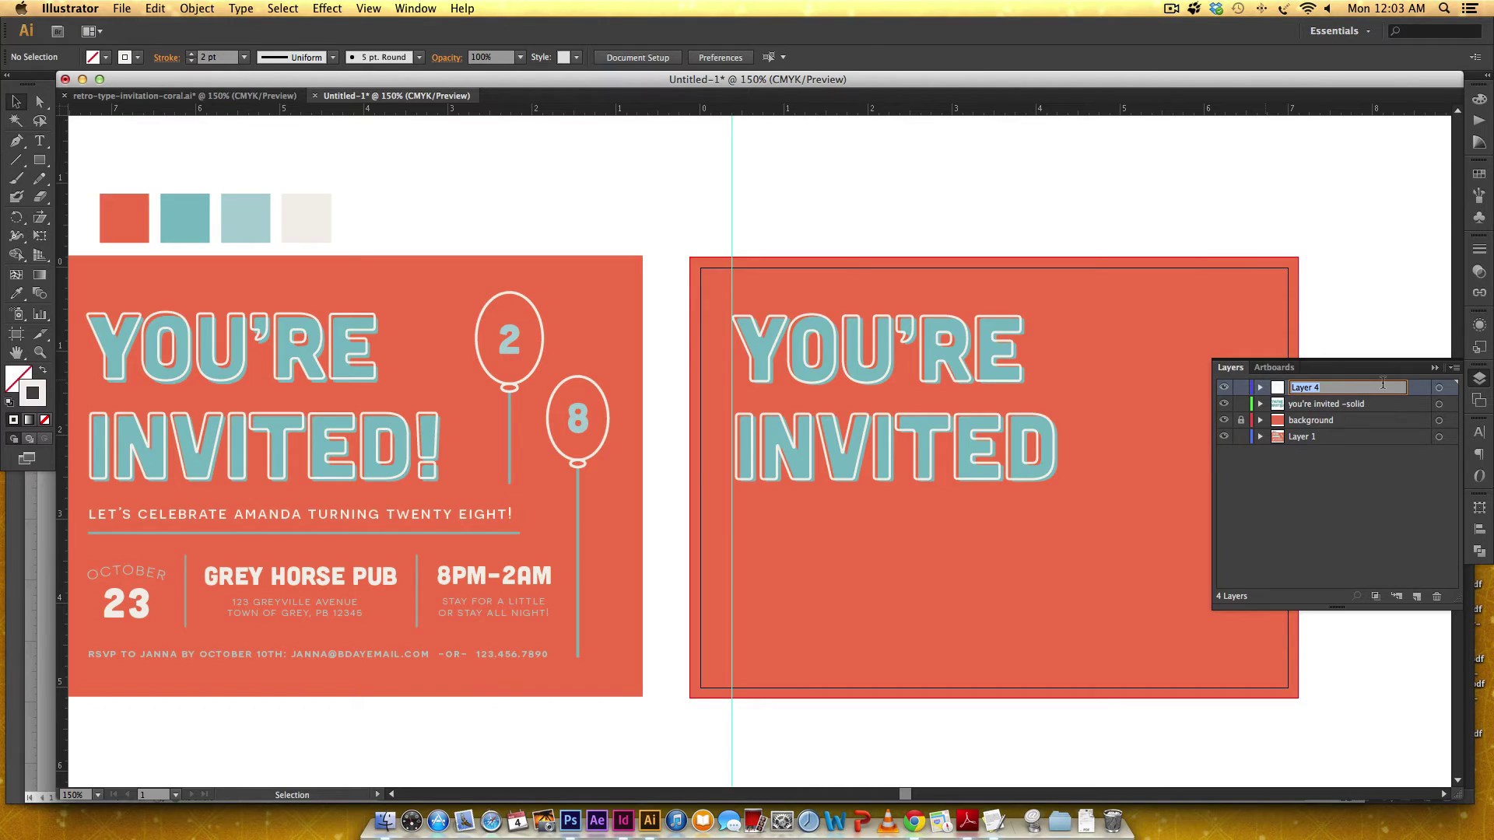
pyautogui.write("you're invited - outline")
pyautogui.press('Return')
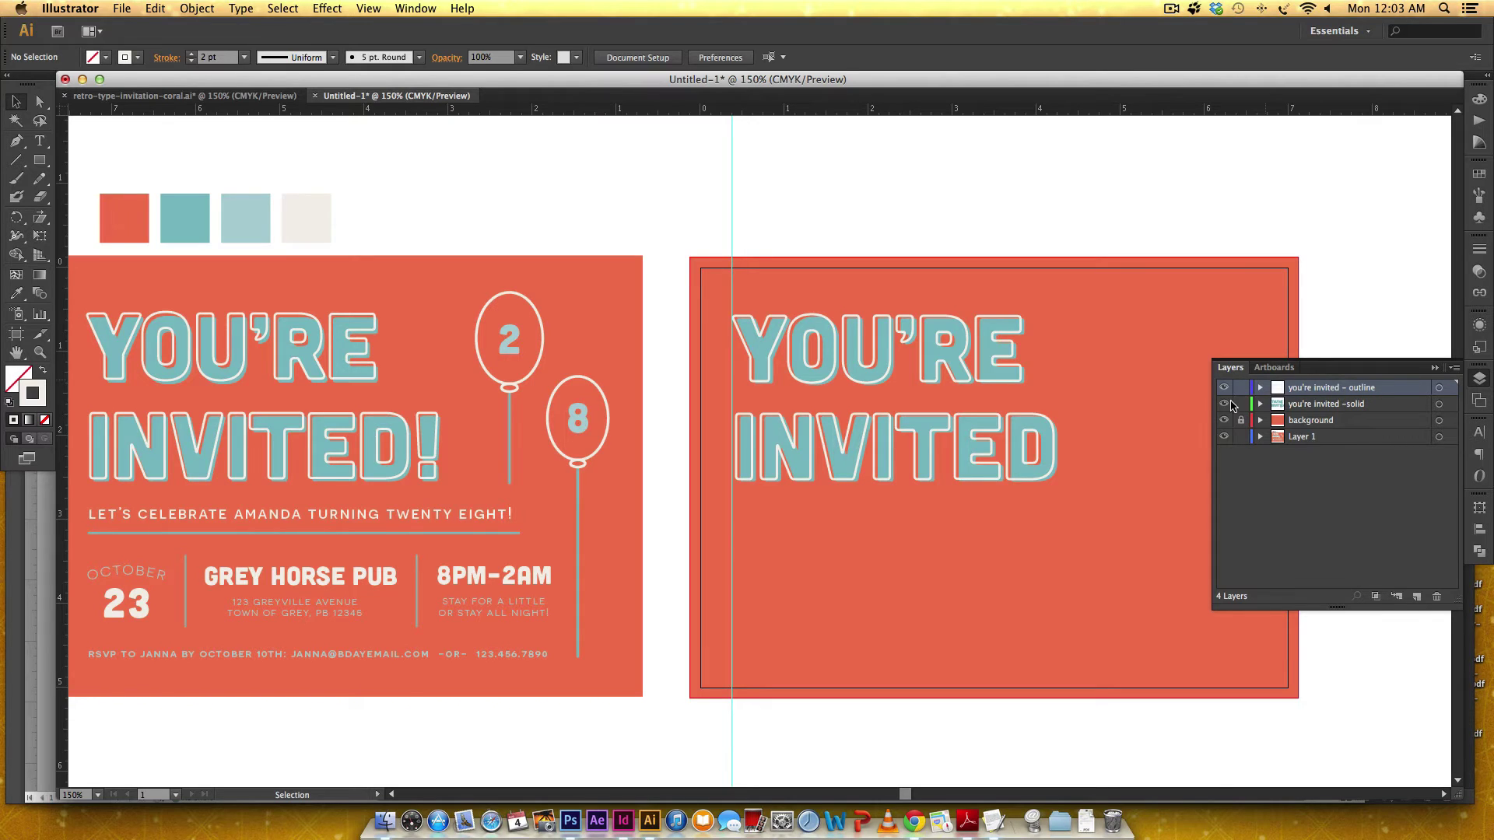
pyautogui.moveTo(1240, 388); pyautogui.dragTo(1240, 405)
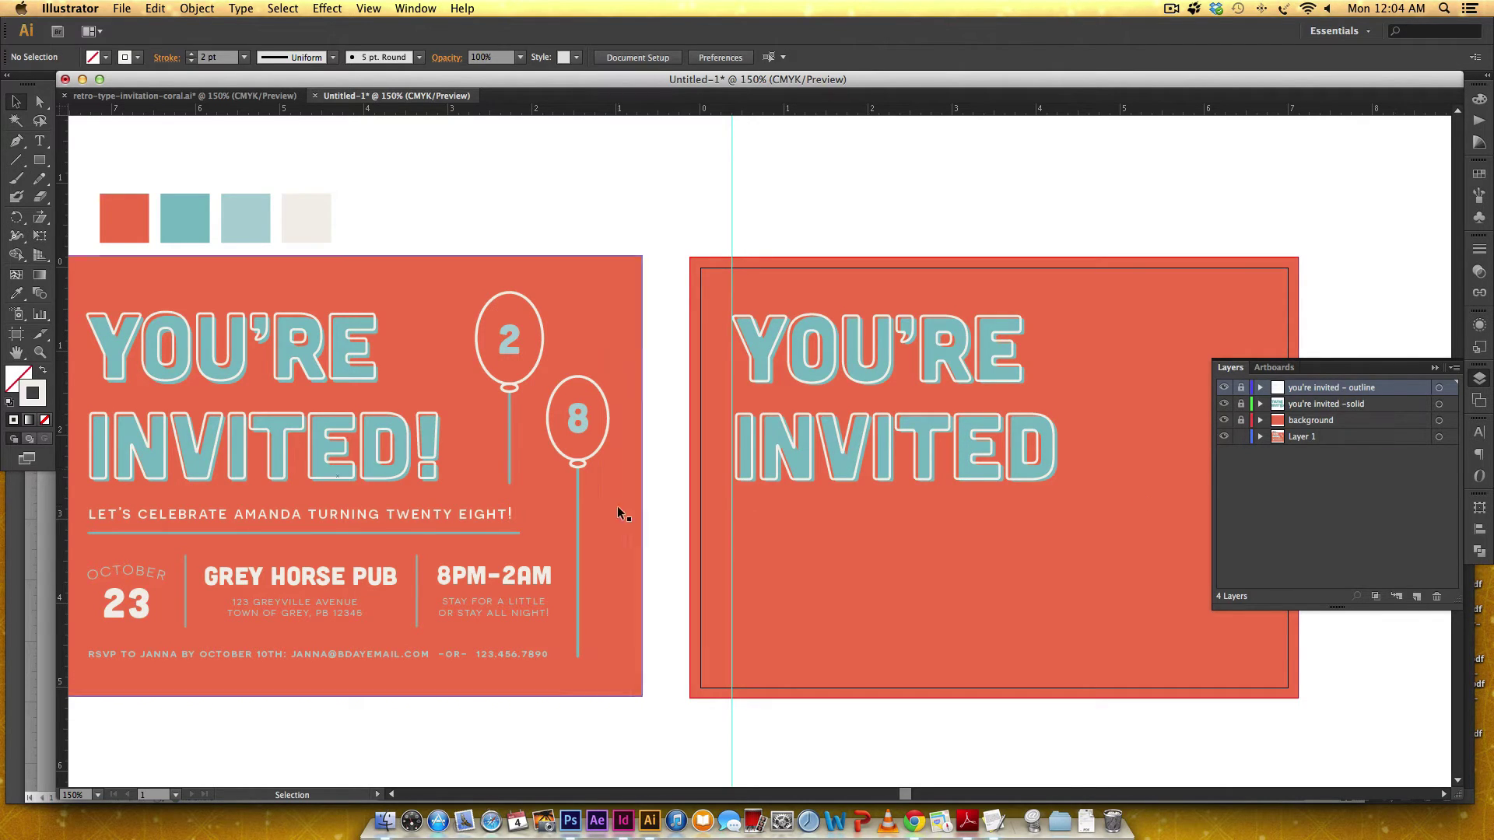
# Add a new top layer named 'type' above the outline layer.
pyautogui.click(436, 517)
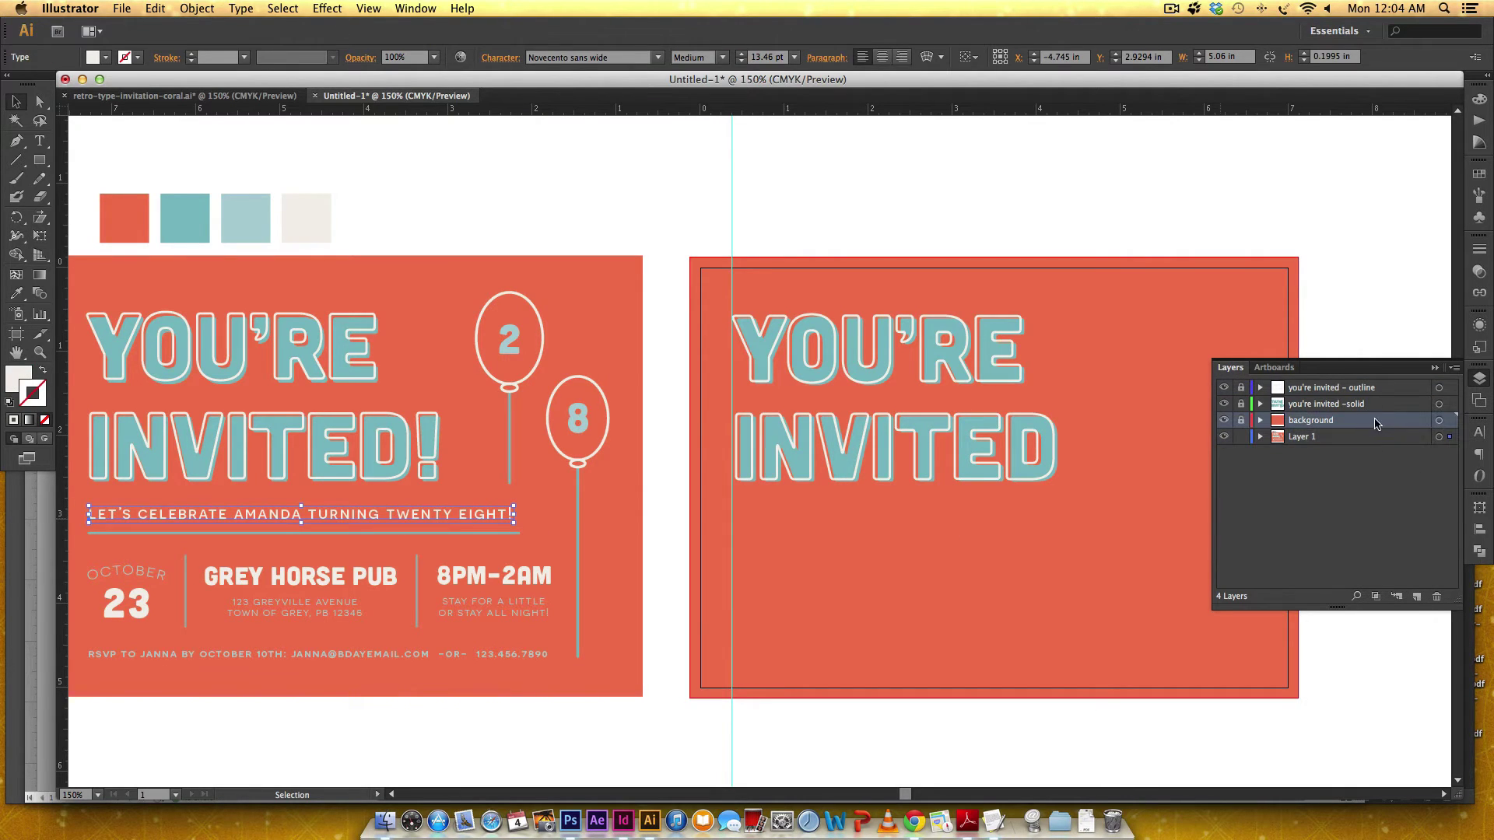
pyautogui.click(1376, 389)
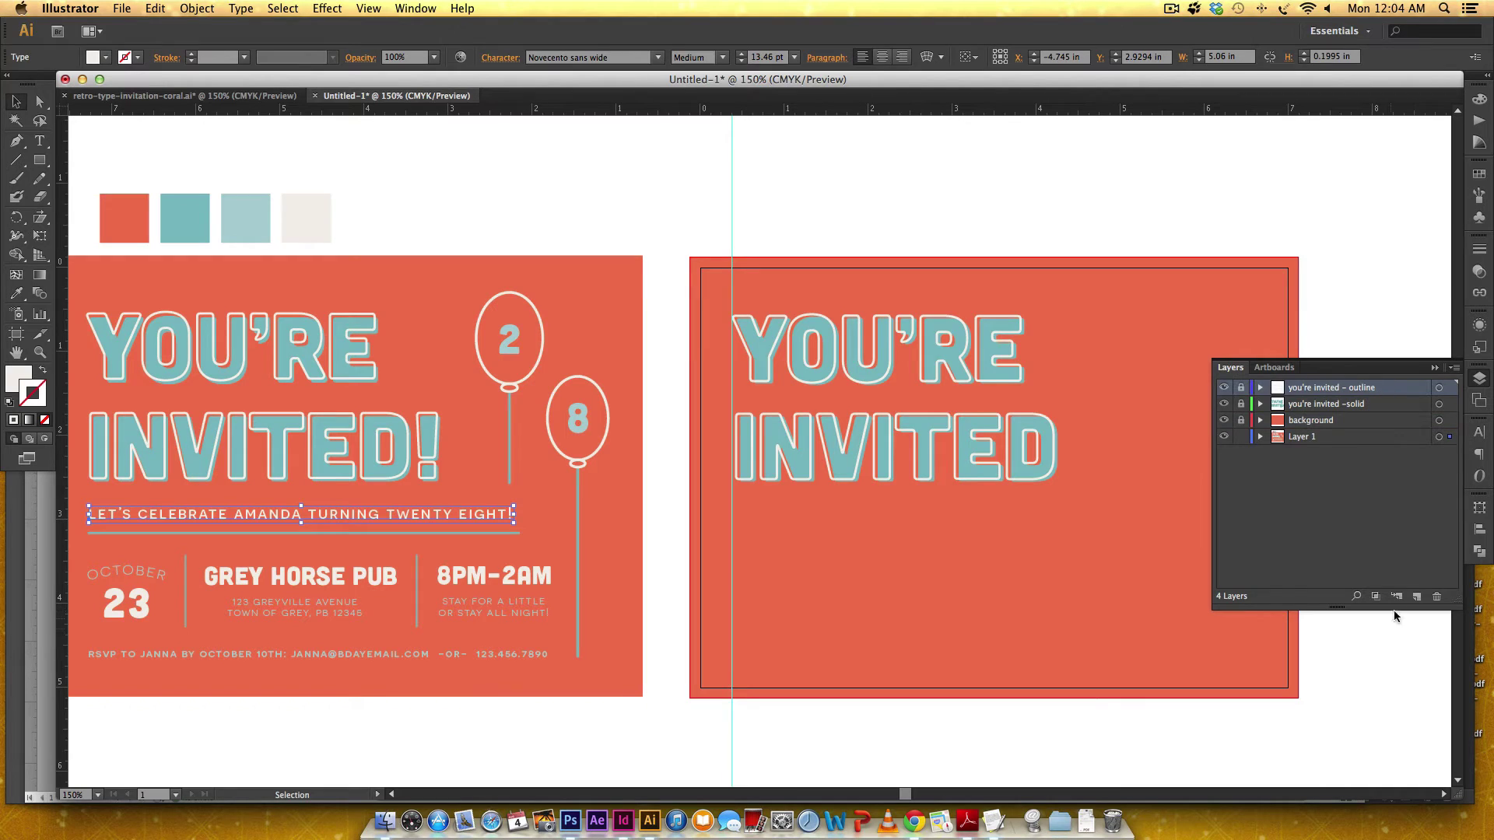
pyautogui.click(1416, 596)
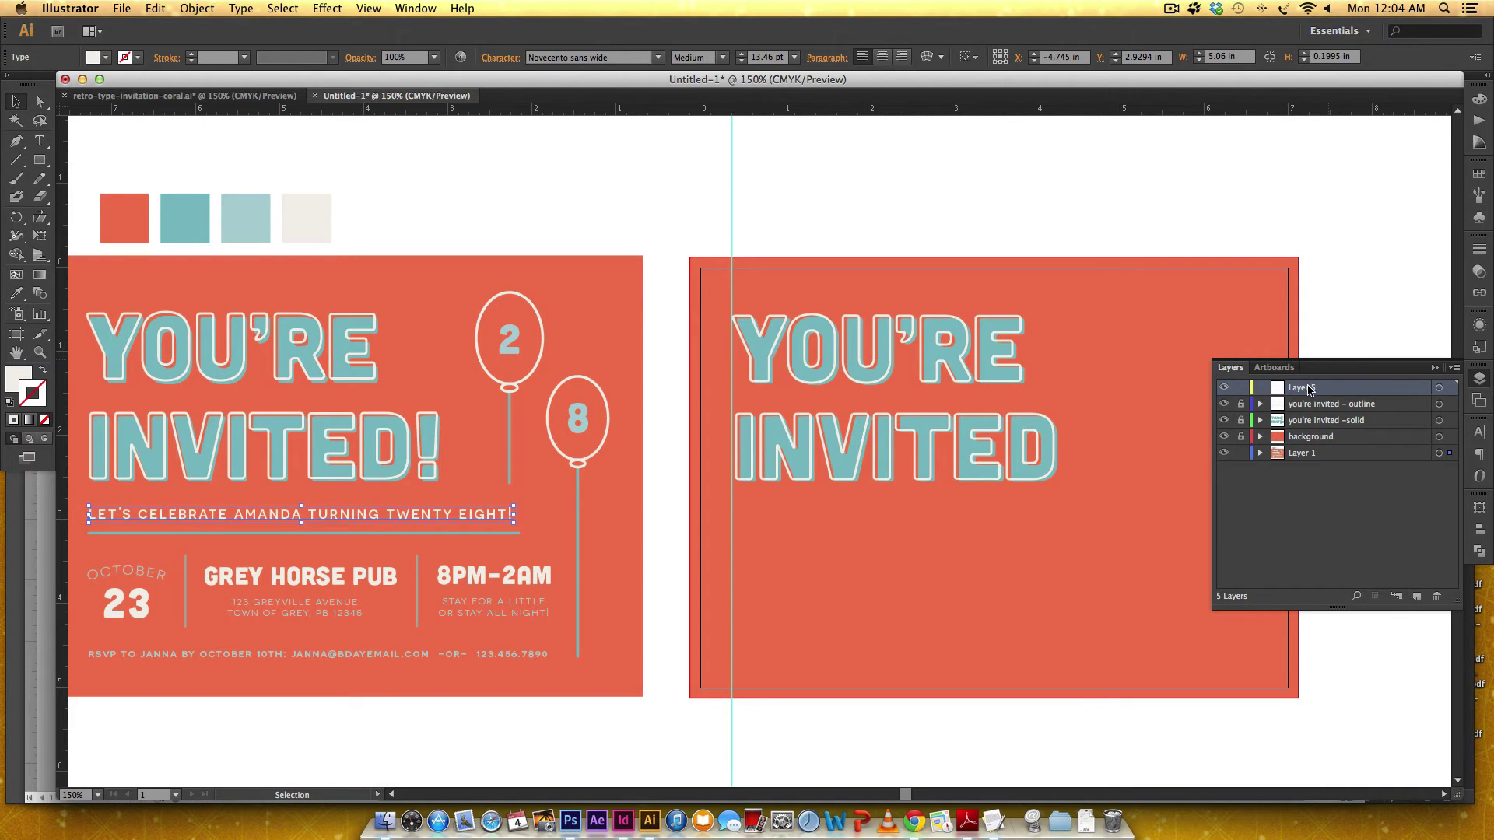
pyautogui.doubleClick(1309, 389)
pyautogui.write('type')
pyautogui.press('Return')
# Copy the celebration tagline under the new headline and move it onto the type layer.
pyautogui.moveTo(451, 520); pyautogui.dragTo(1032, 500)
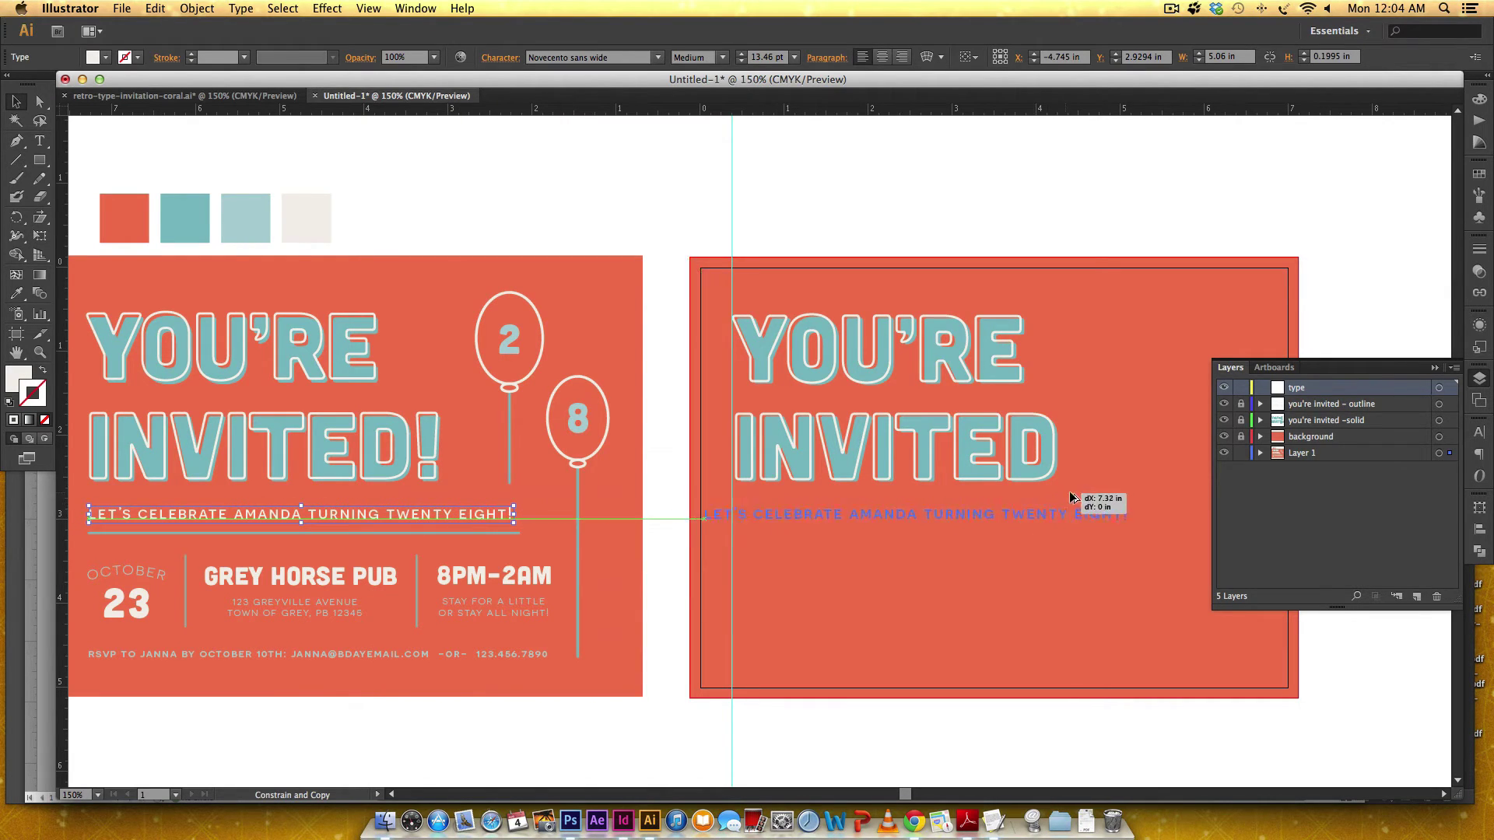
pyautogui.moveTo(1073, 496)
pyautogui.mouseDown()
pyautogui.moveTo(1112, 492)
pyautogui.moveTo(1094, 492)
pyautogui.mouseUp()
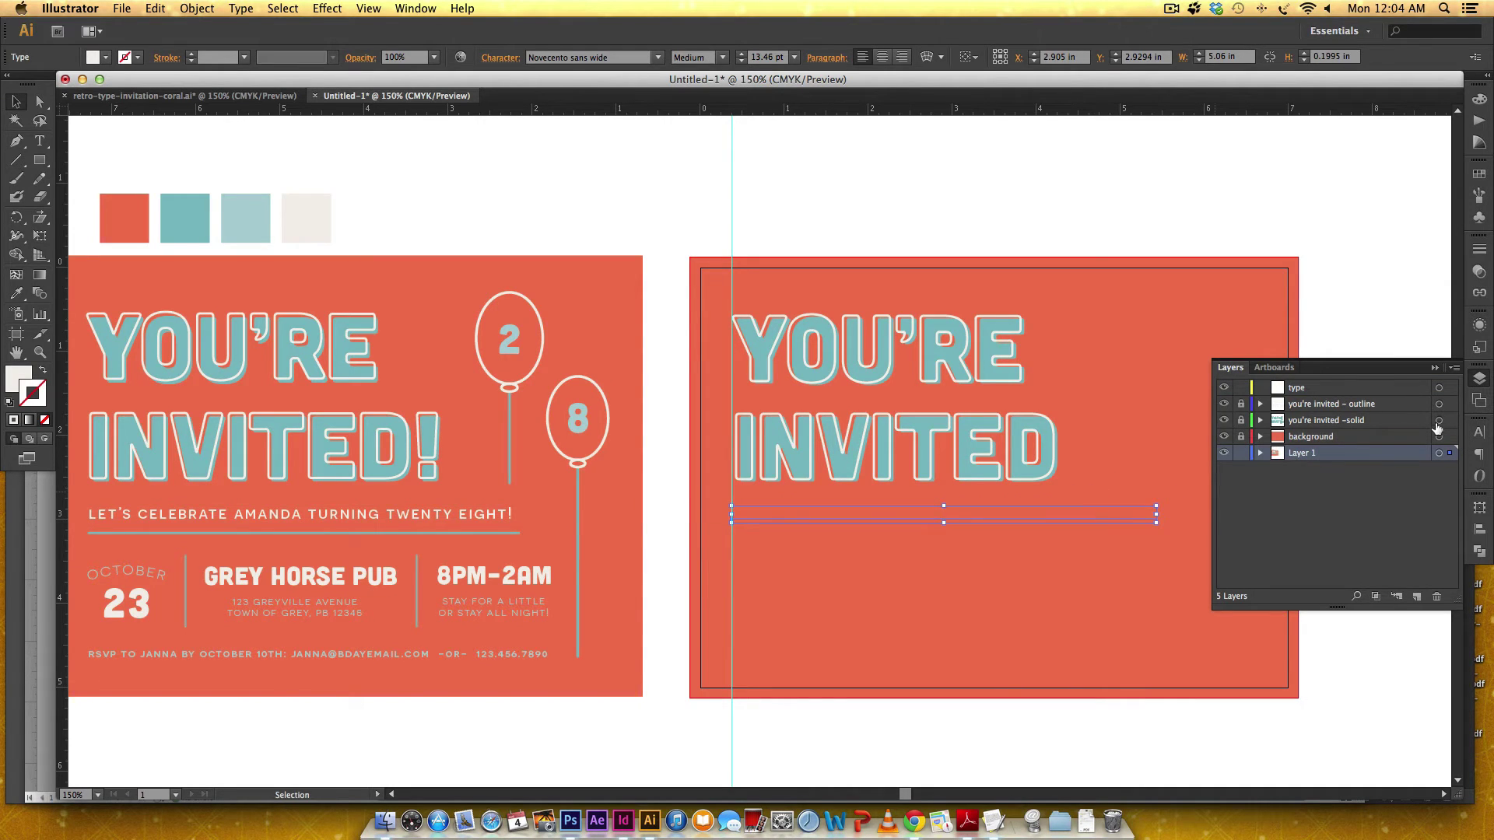
pyautogui.moveTo(1451, 456); pyautogui.dragTo(1451, 387)
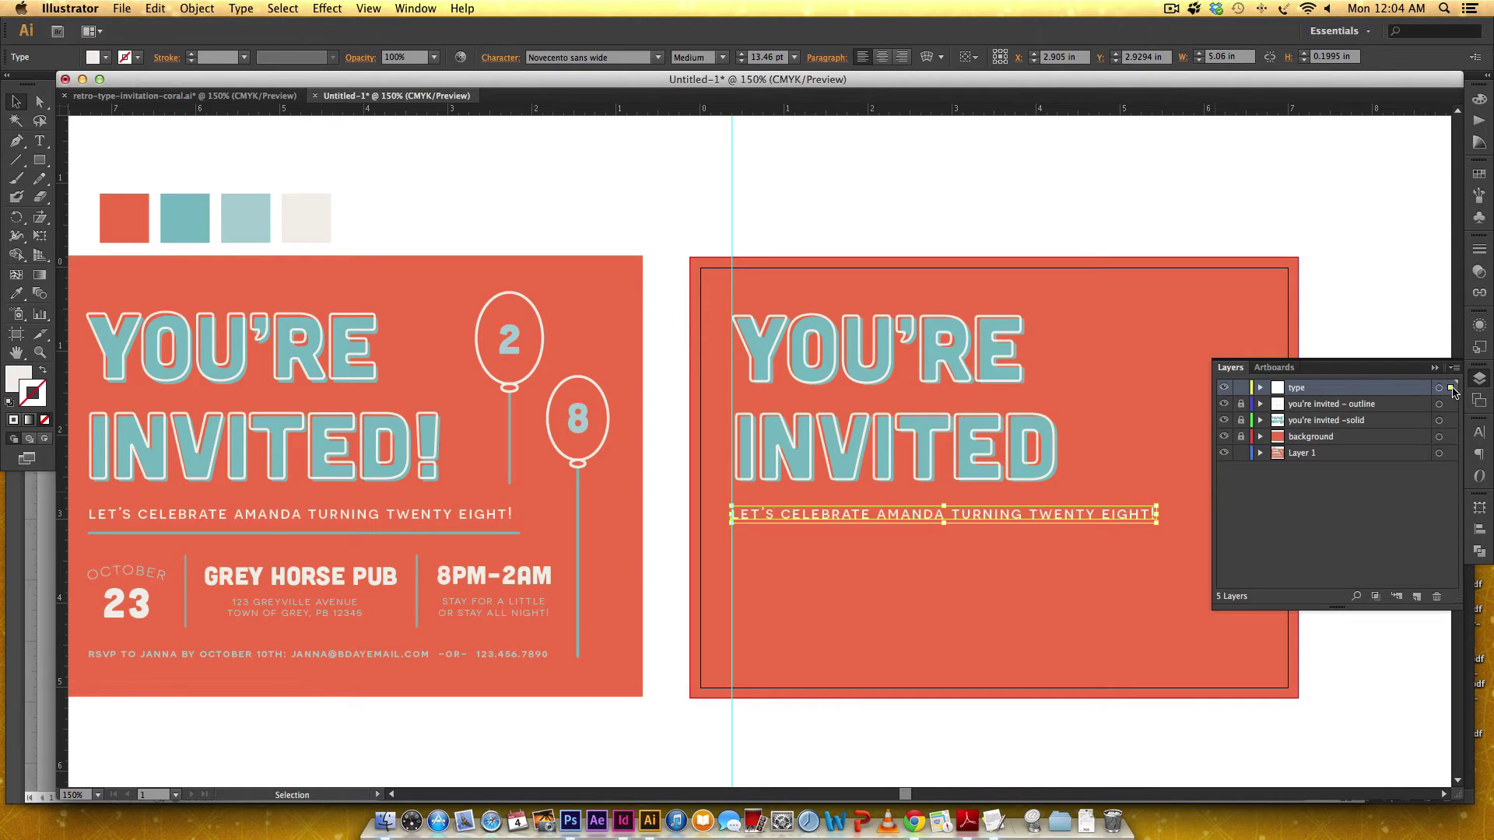
pyautogui.click(1479, 432)
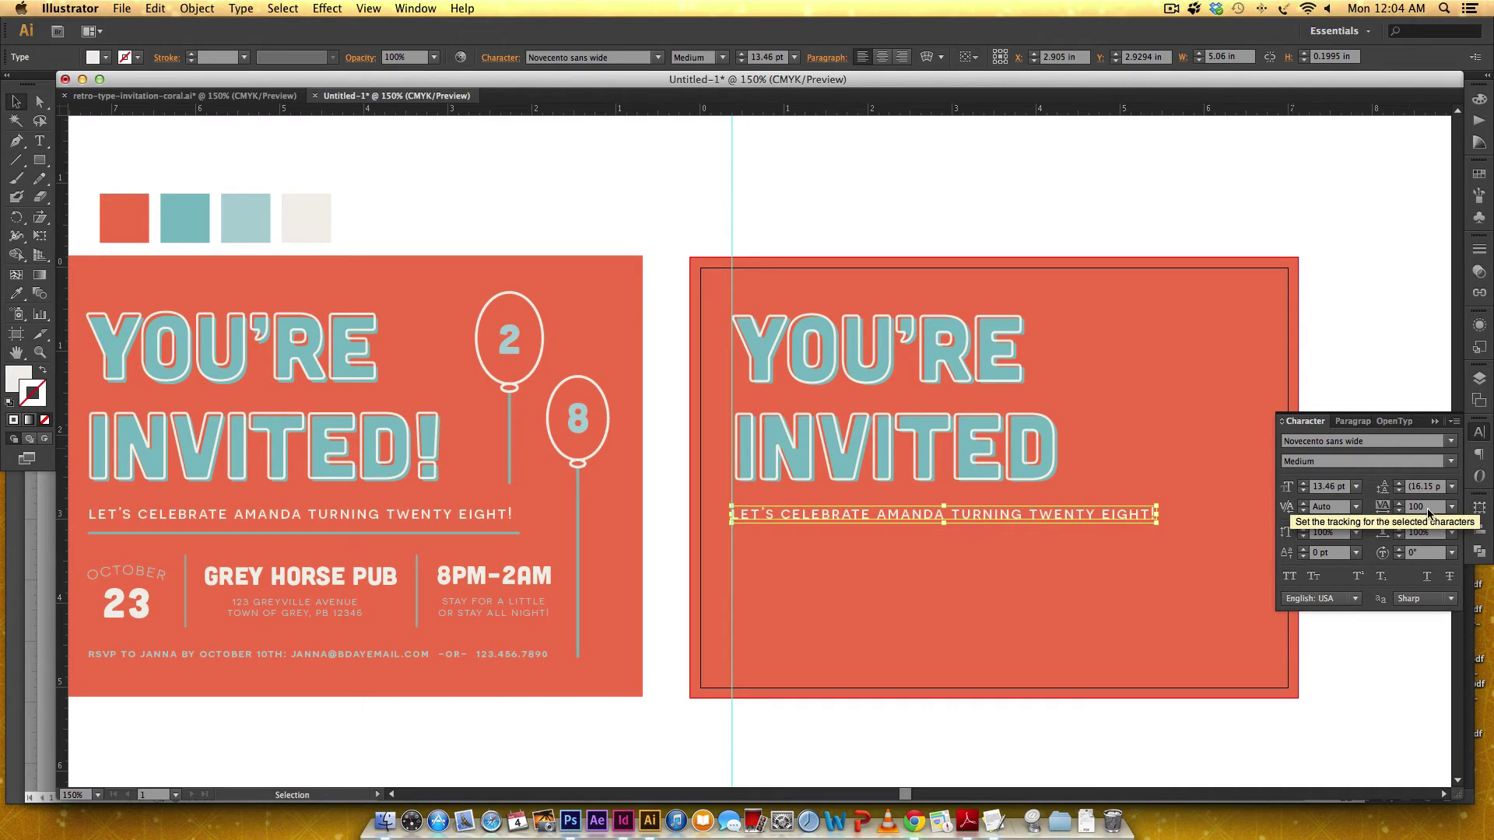
# Copy the original's divider line across to sit beneath the tagline on the new postcard.
pyautogui.click(919, 591)
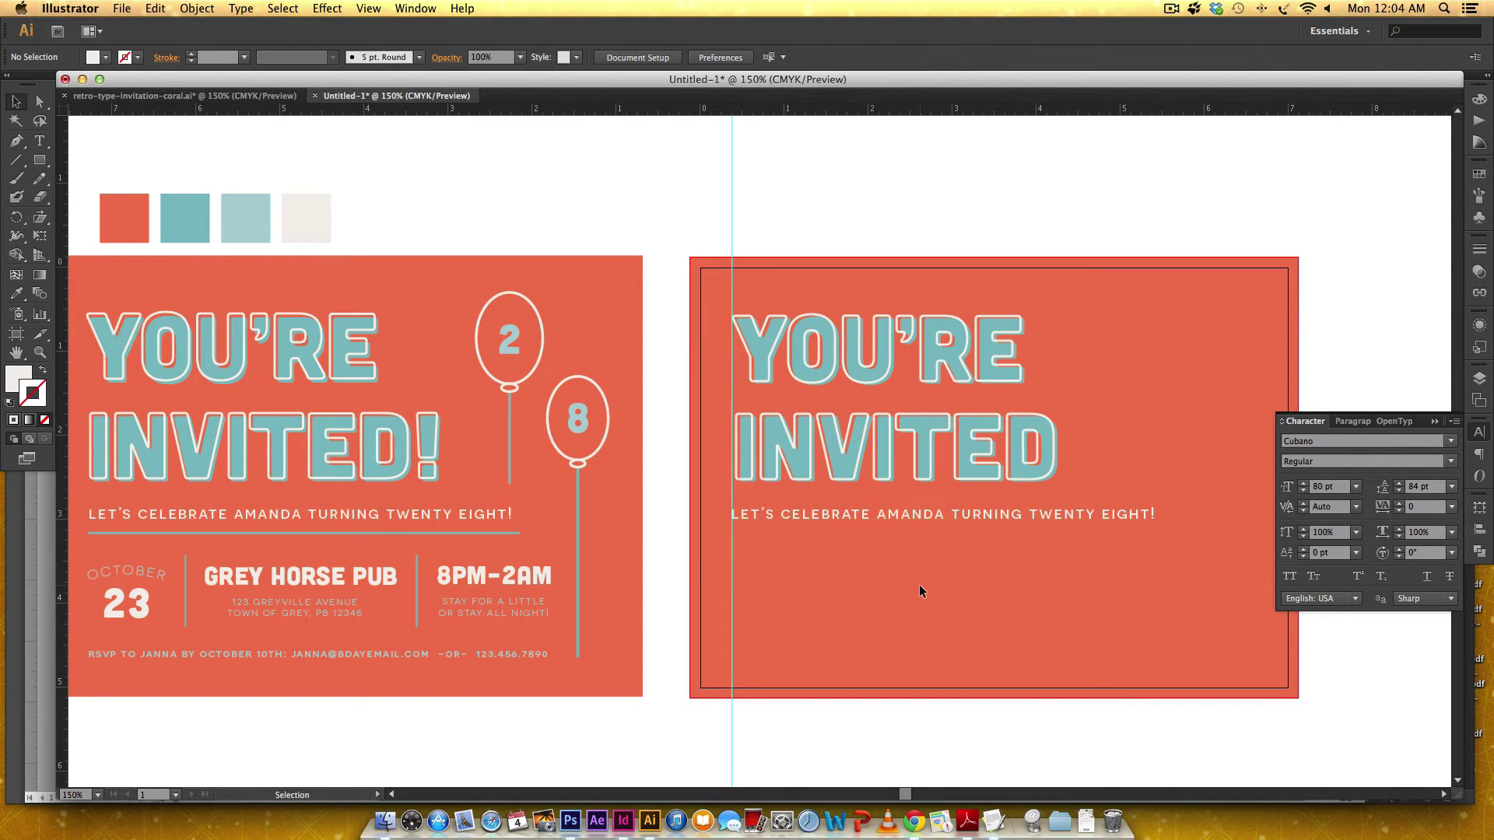
pyautogui.click(469, 532)
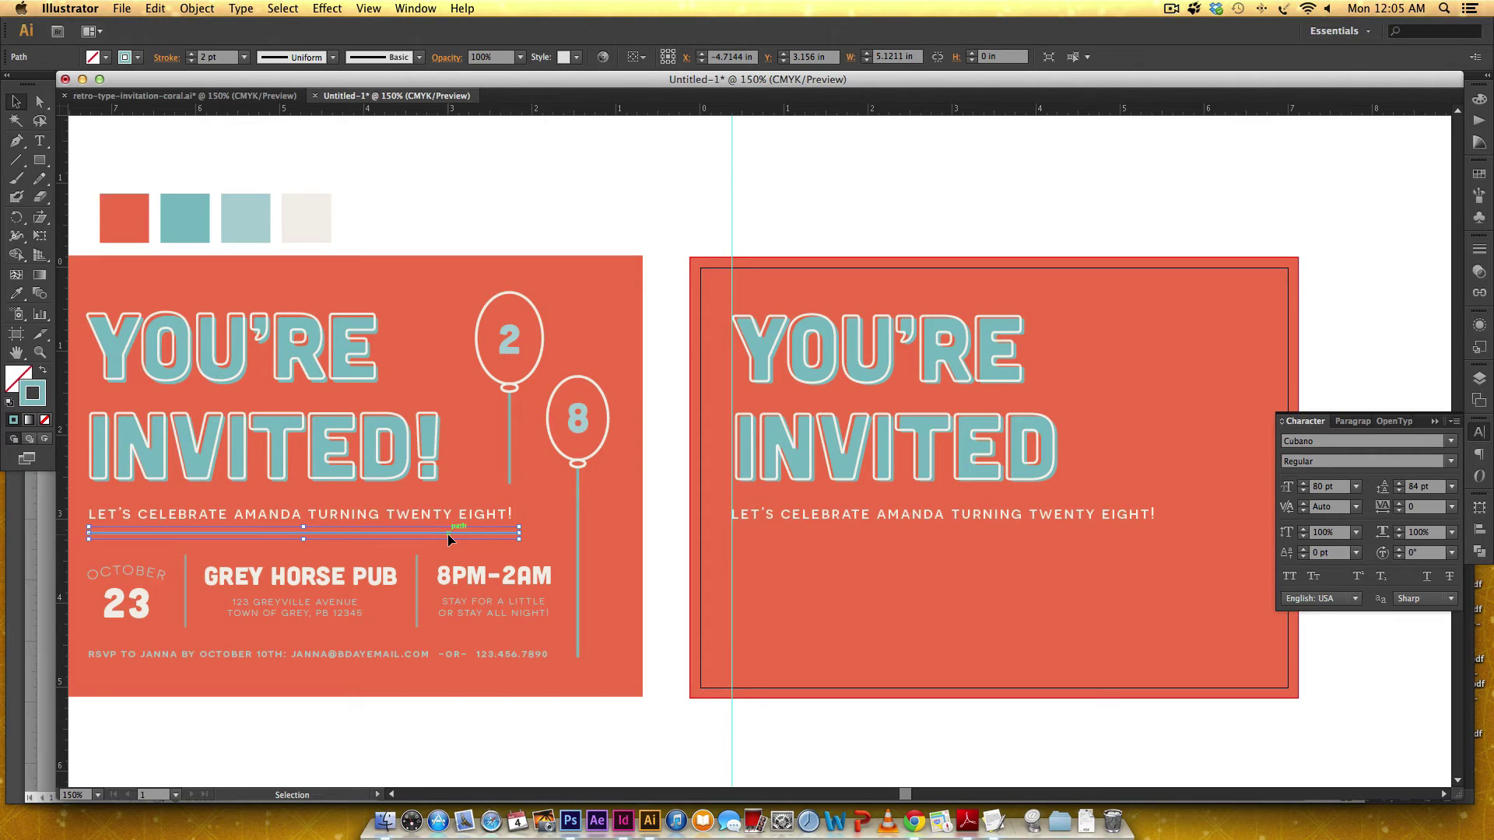
pyautogui.moveTo(448, 539); pyautogui.dragTo(1096, 535)
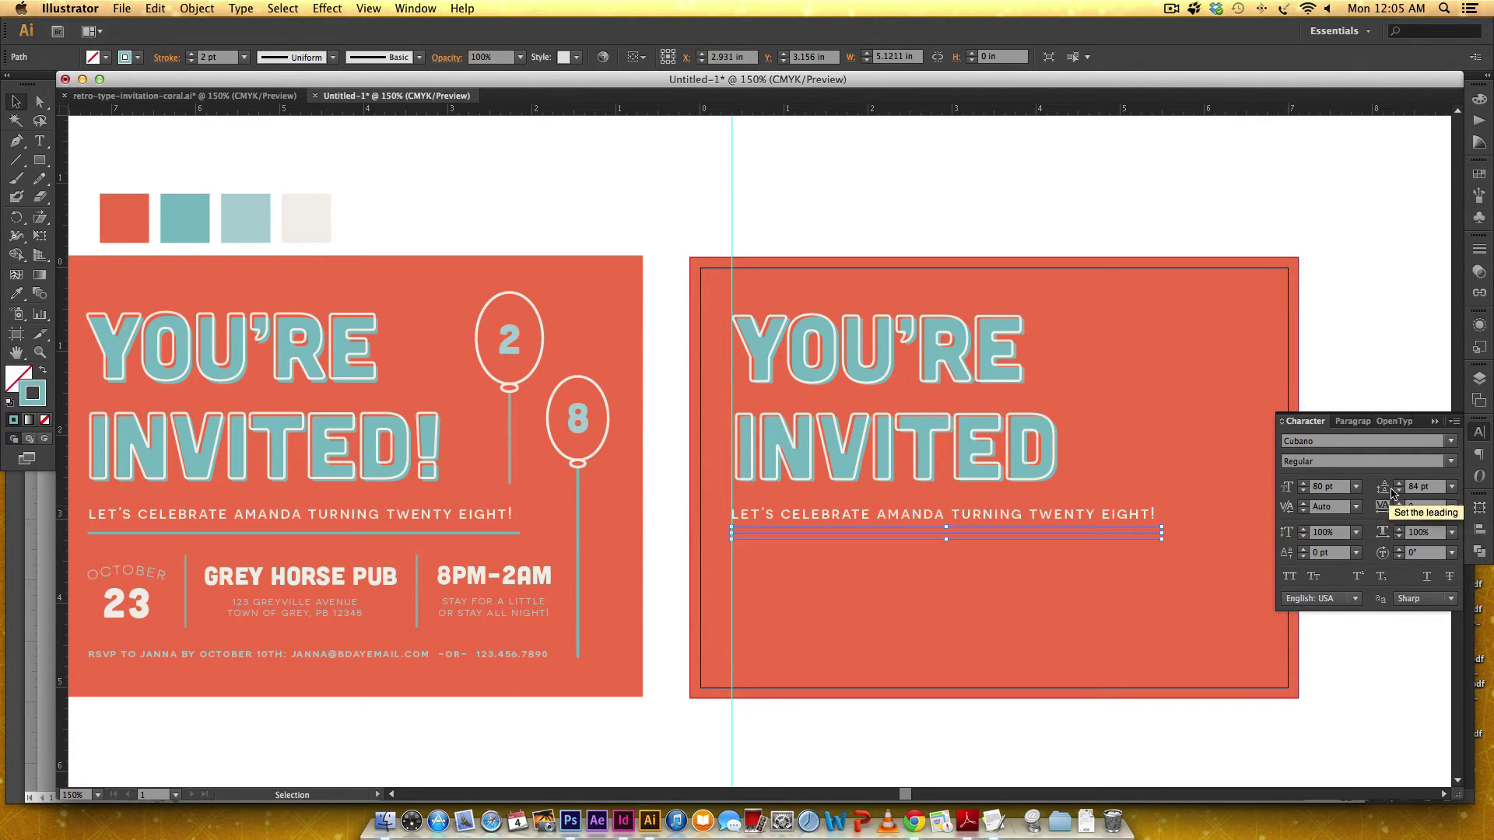
# Create a layer named 'dividers' and move the divider line onto it.
pyautogui.click(1479, 377)
pyautogui.click(1332, 405)
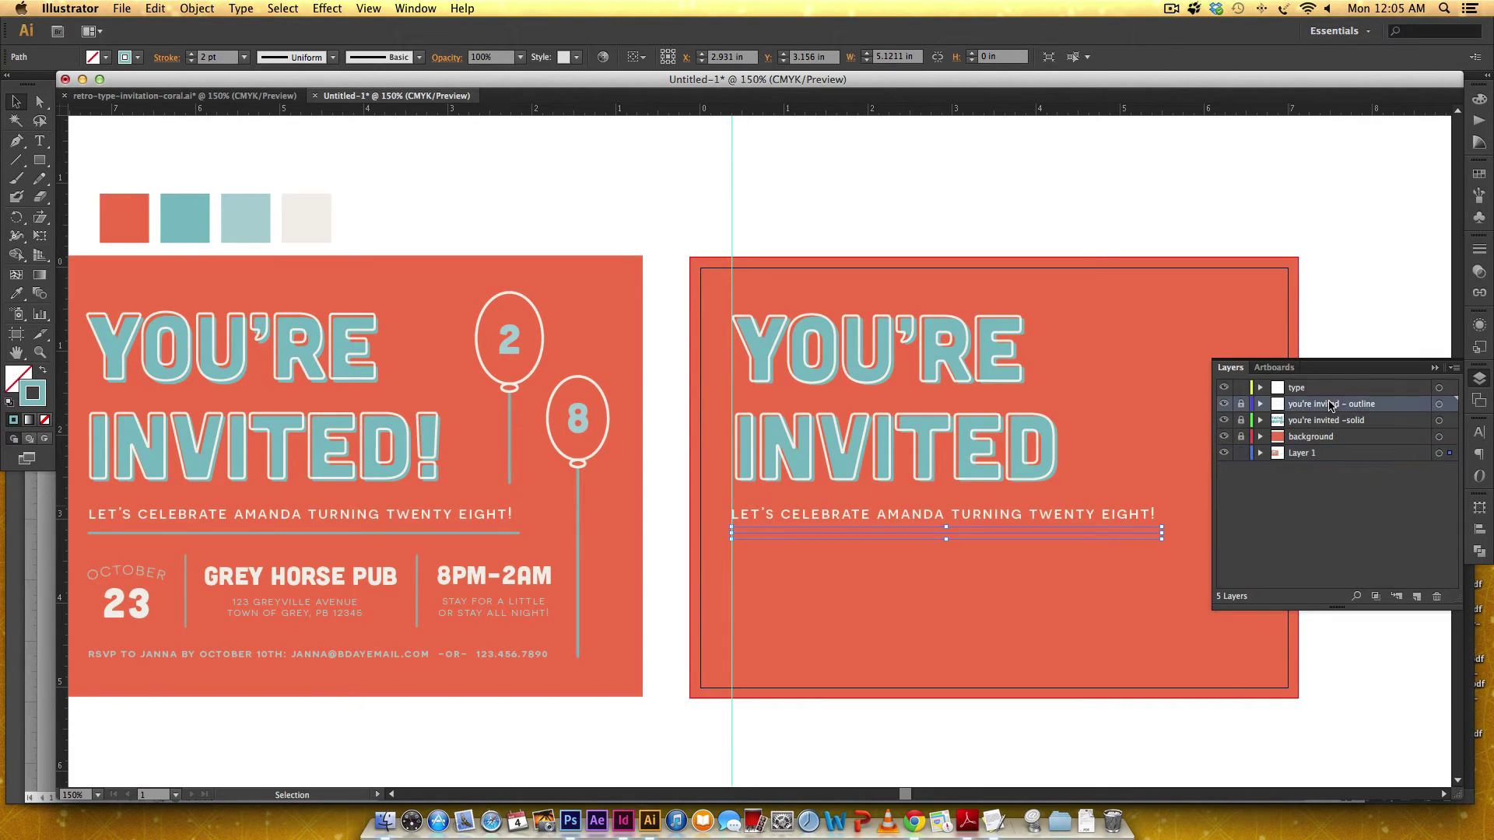
pyautogui.click(1416, 596)
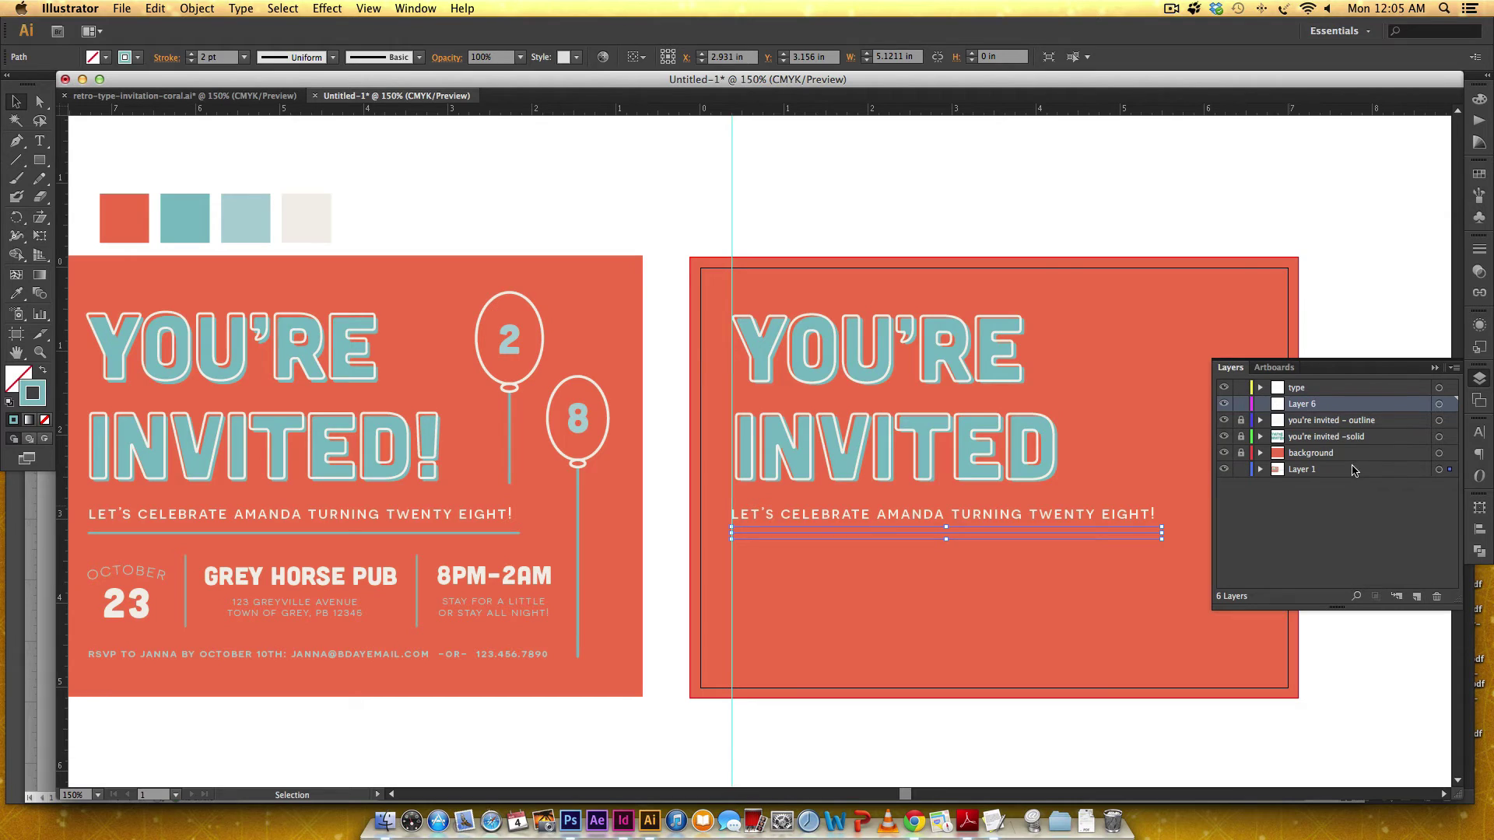
pyautogui.doubleClick(1315, 405)
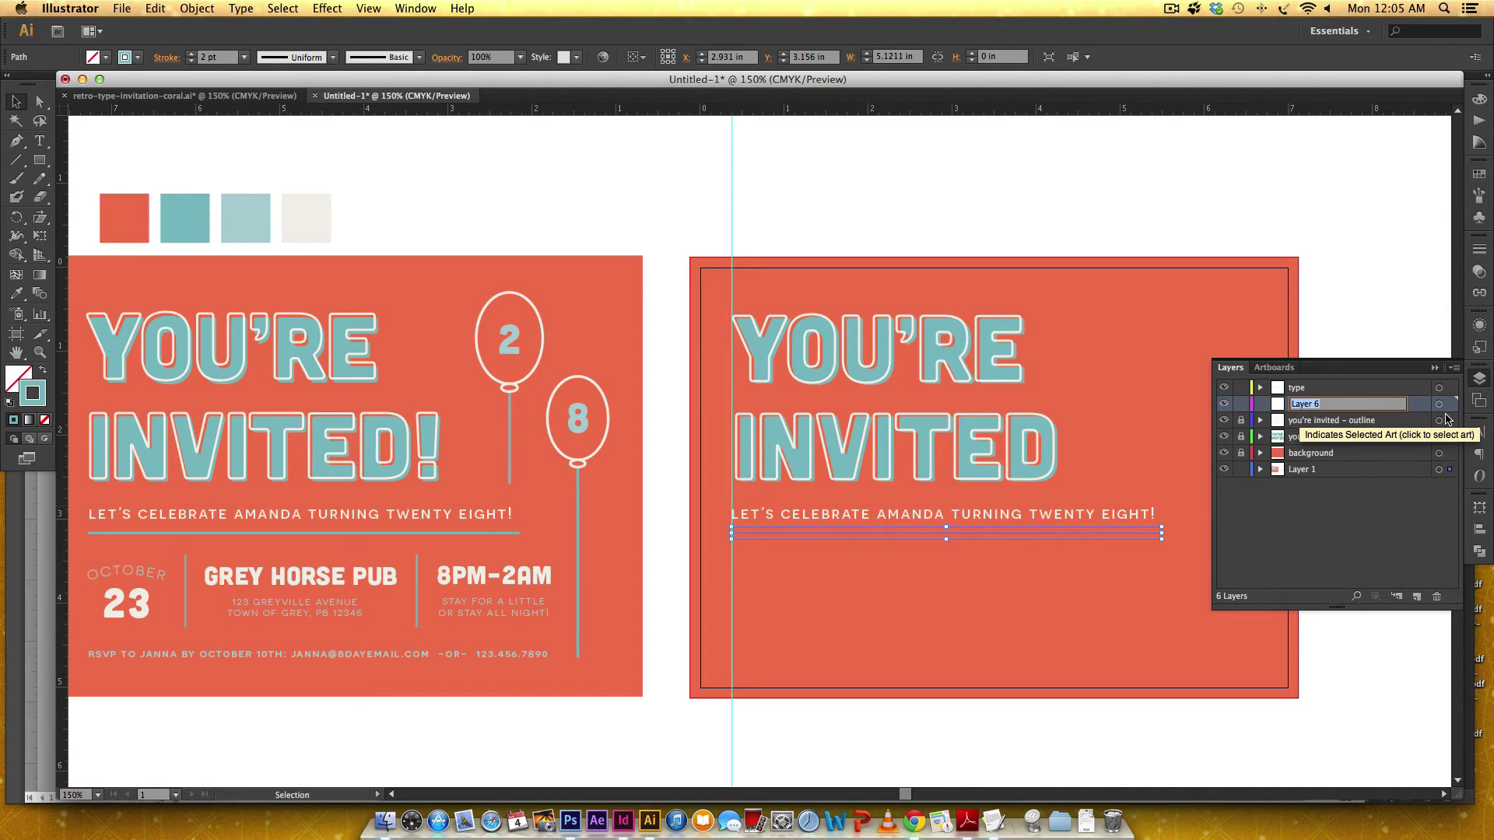
pyautogui.write('dividers')
pyautogui.press('Return')
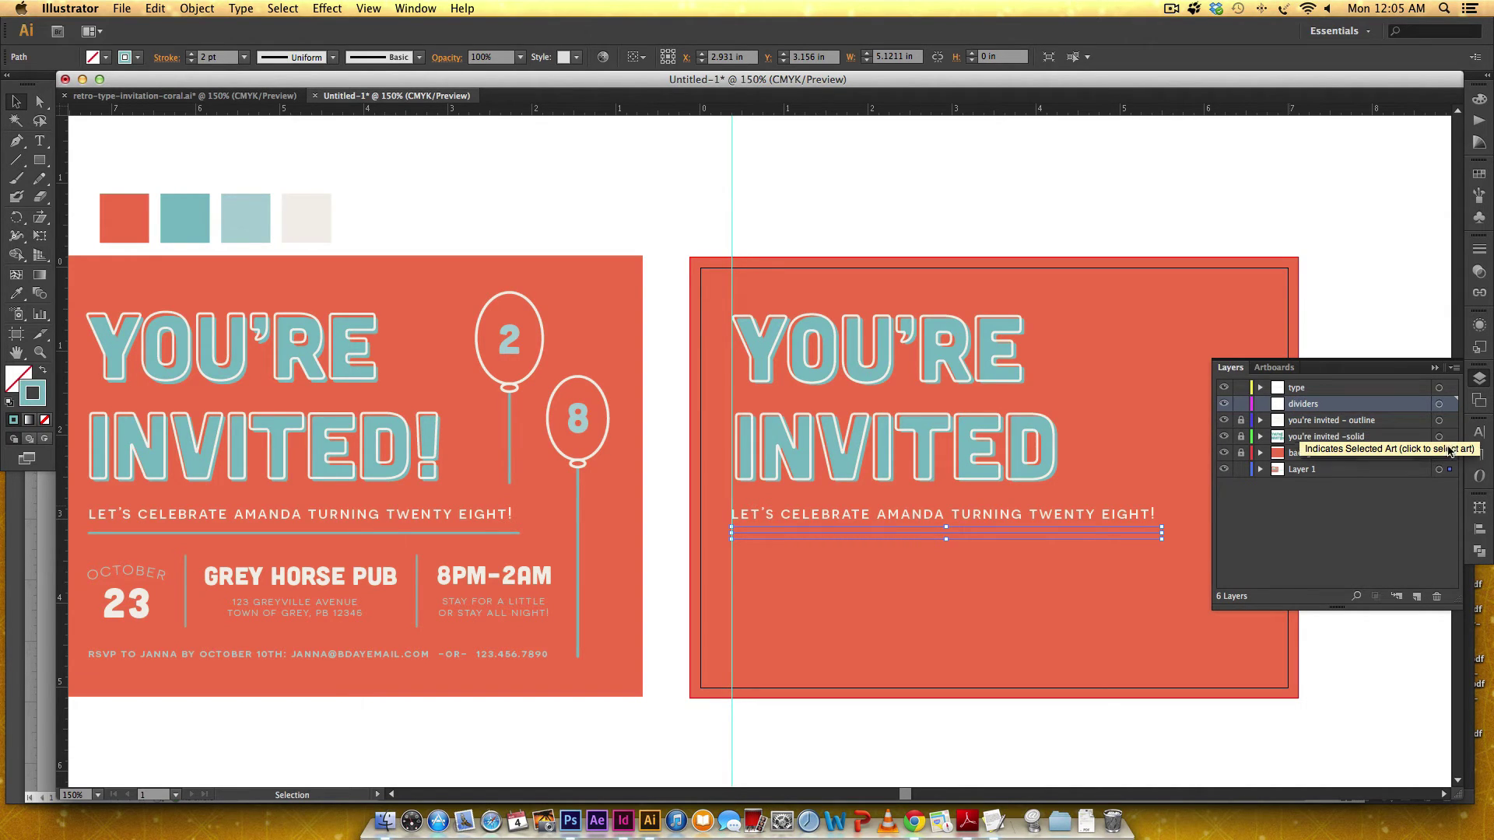
pyautogui.moveTo(1449, 469); pyautogui.dragTo(1450, 404)
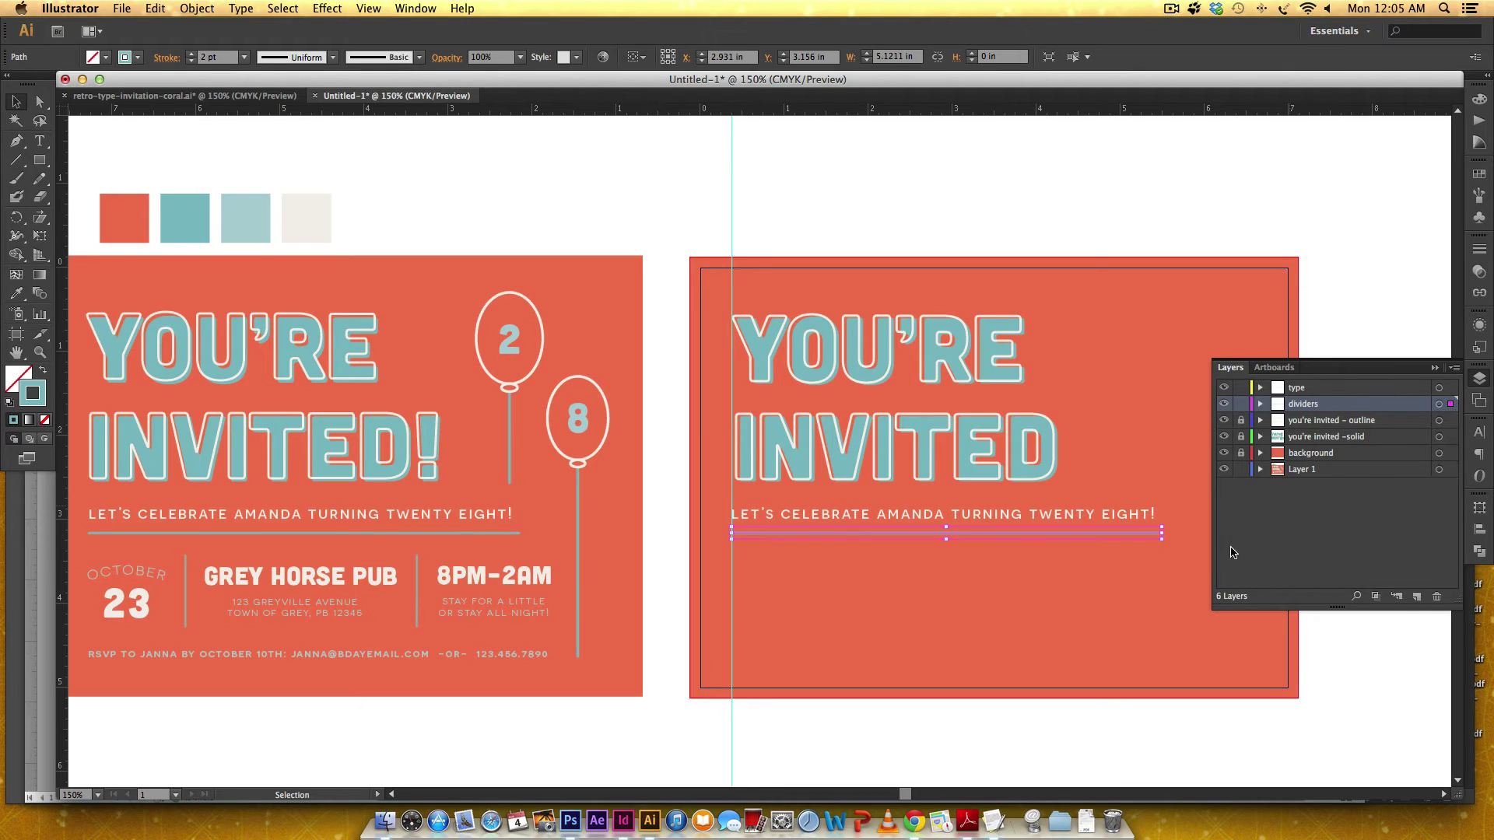
# Give the divider line under the subtitle a round cap.
pyautogui.click(1093, 572)
pyautogui.click(1094, 532)
pyautogui.click(1479, 249)
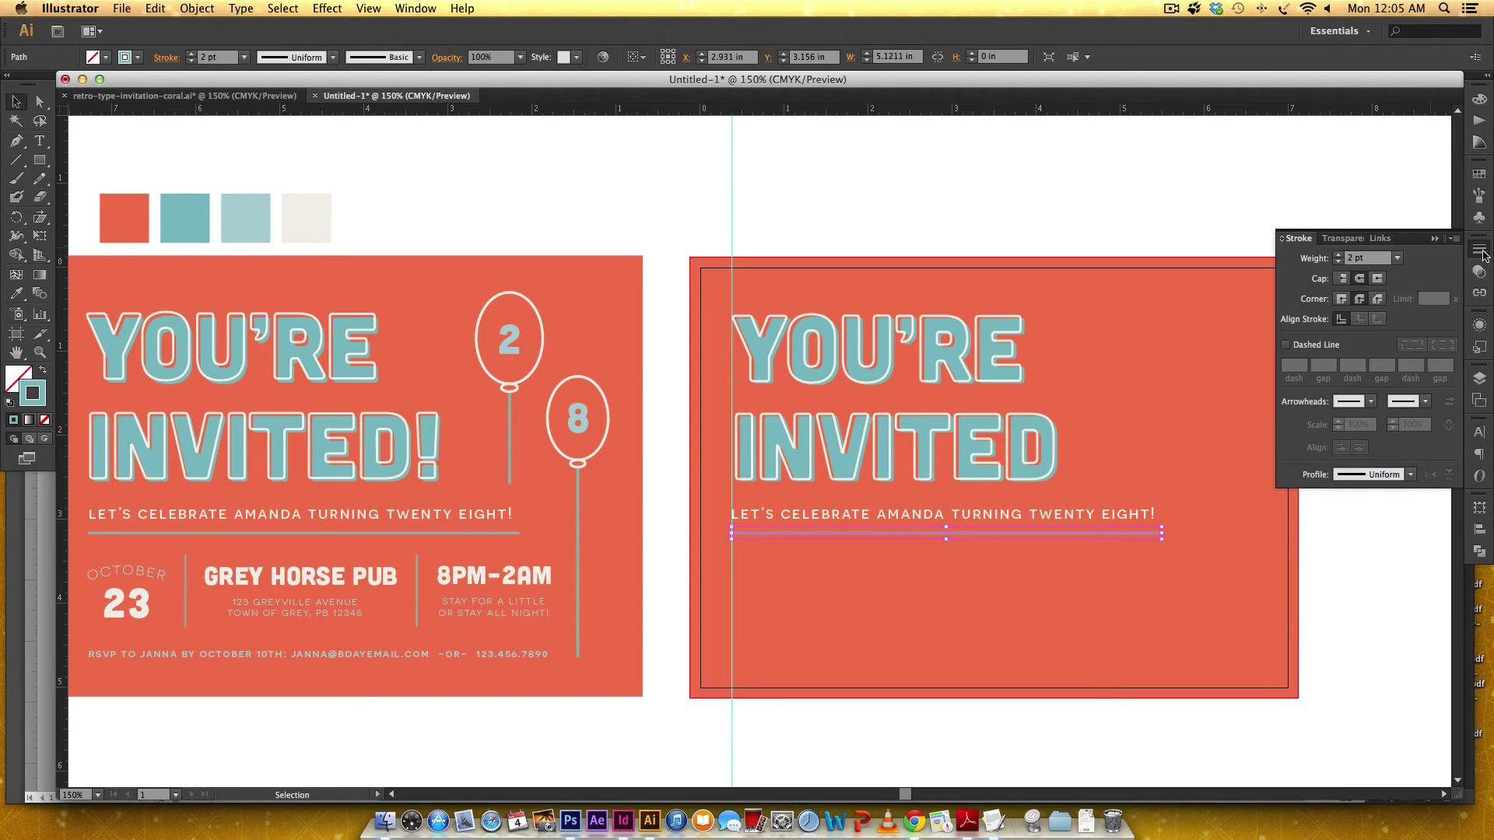
pyautogui.click(1359, 280)
# Compare the font sizes of GREY HORSE PUB and the date 23 on the original card.
pyautogui.click(1267, 614)
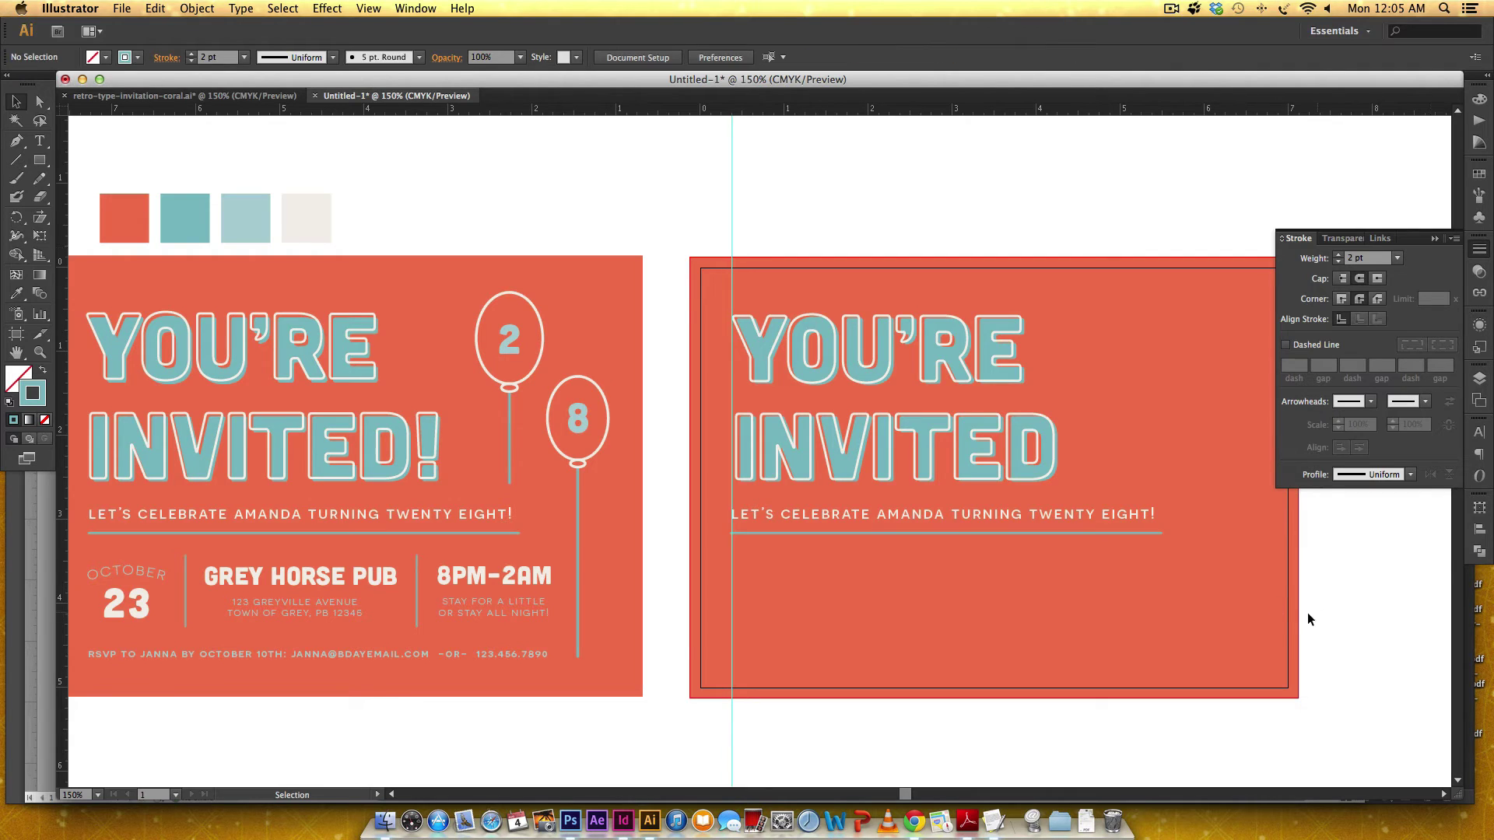
pyautogui.click(277, 581)
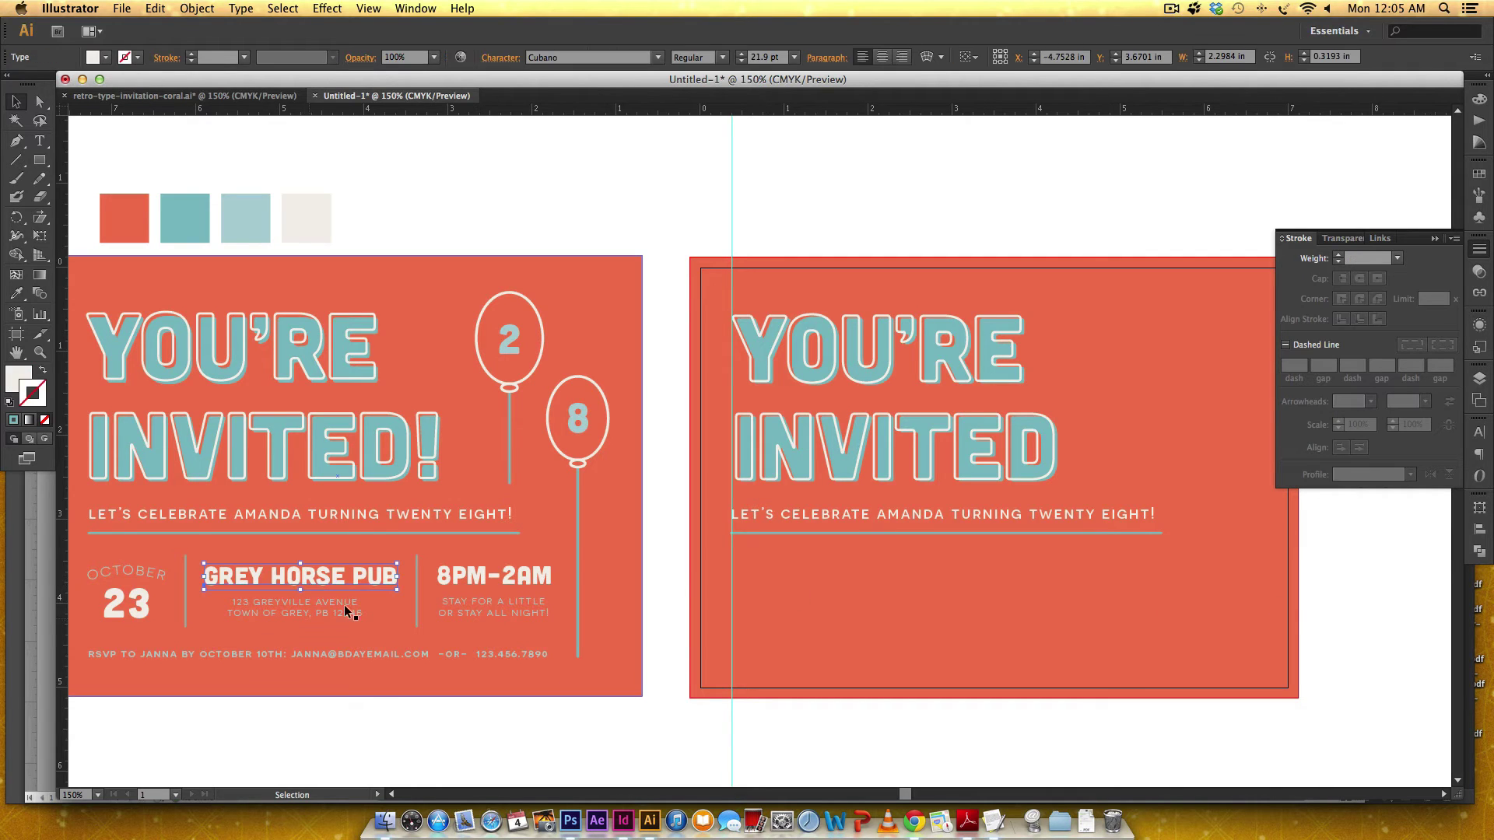
pyautogui.click(1480, 434)
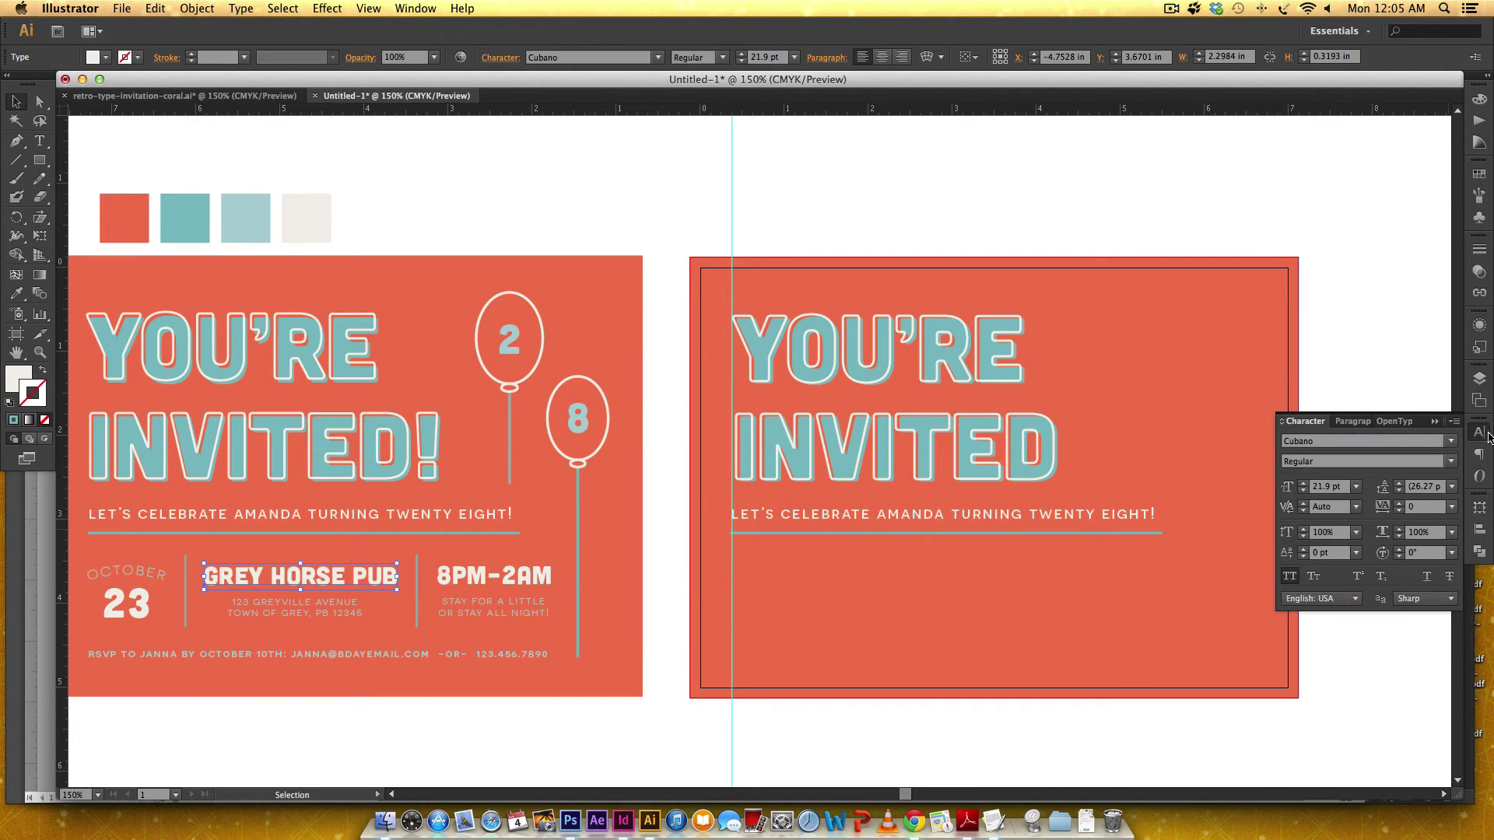
pyautogui.click(1480, 378)
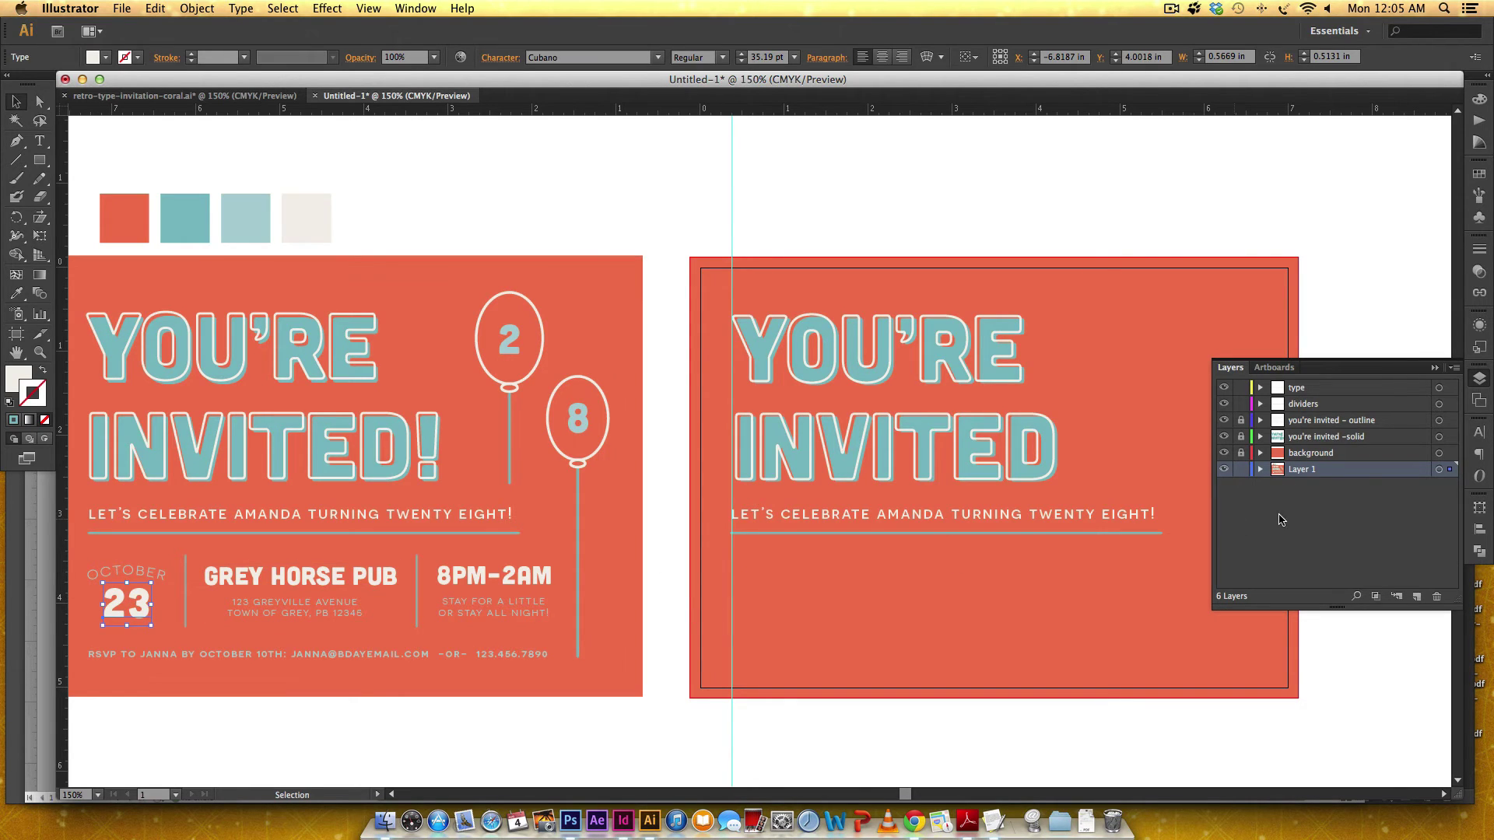
pyautogui.click(1480, 431)
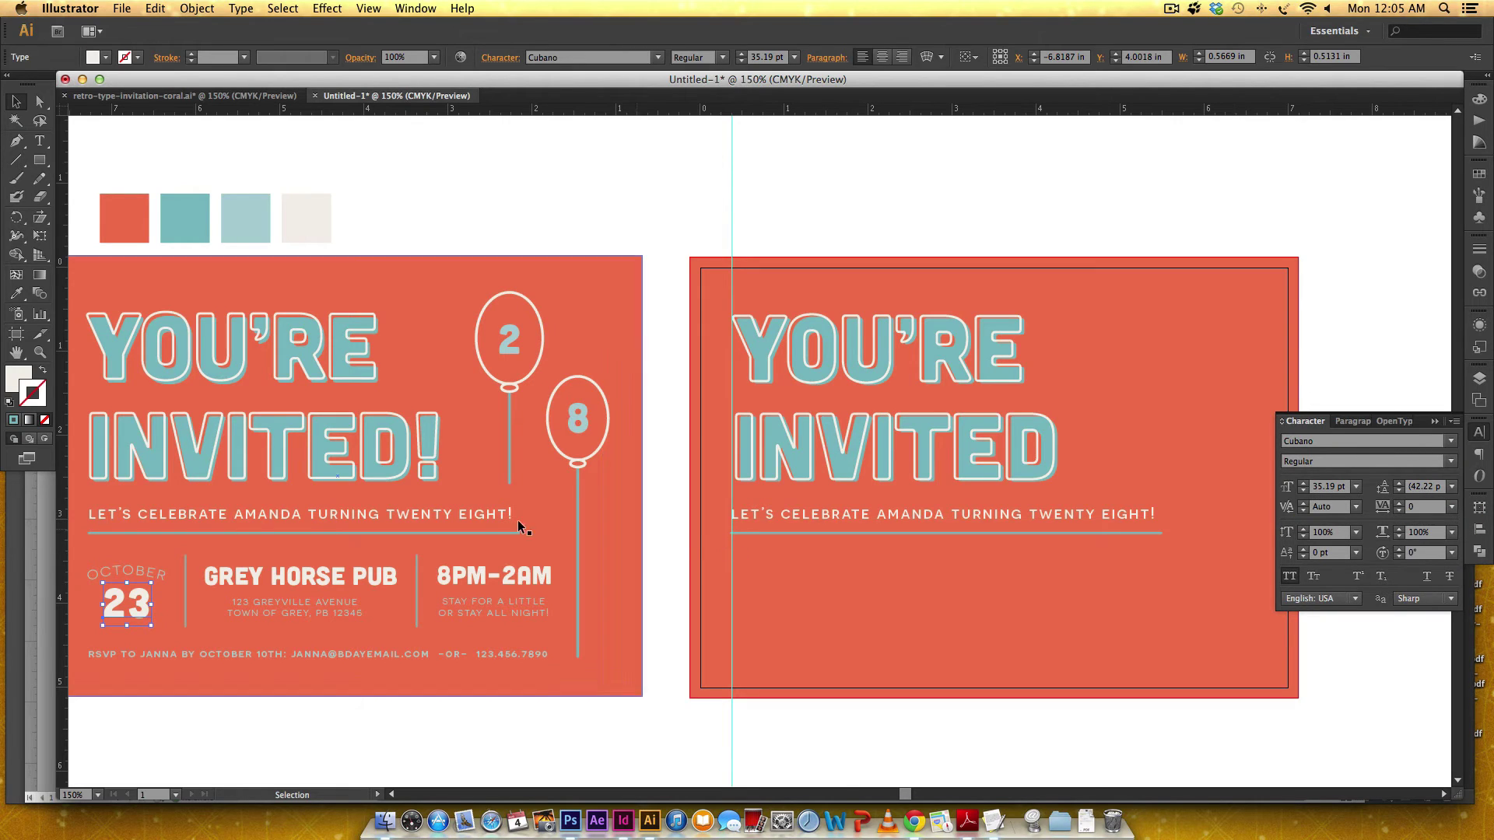
pyautogui.click(306, 565)
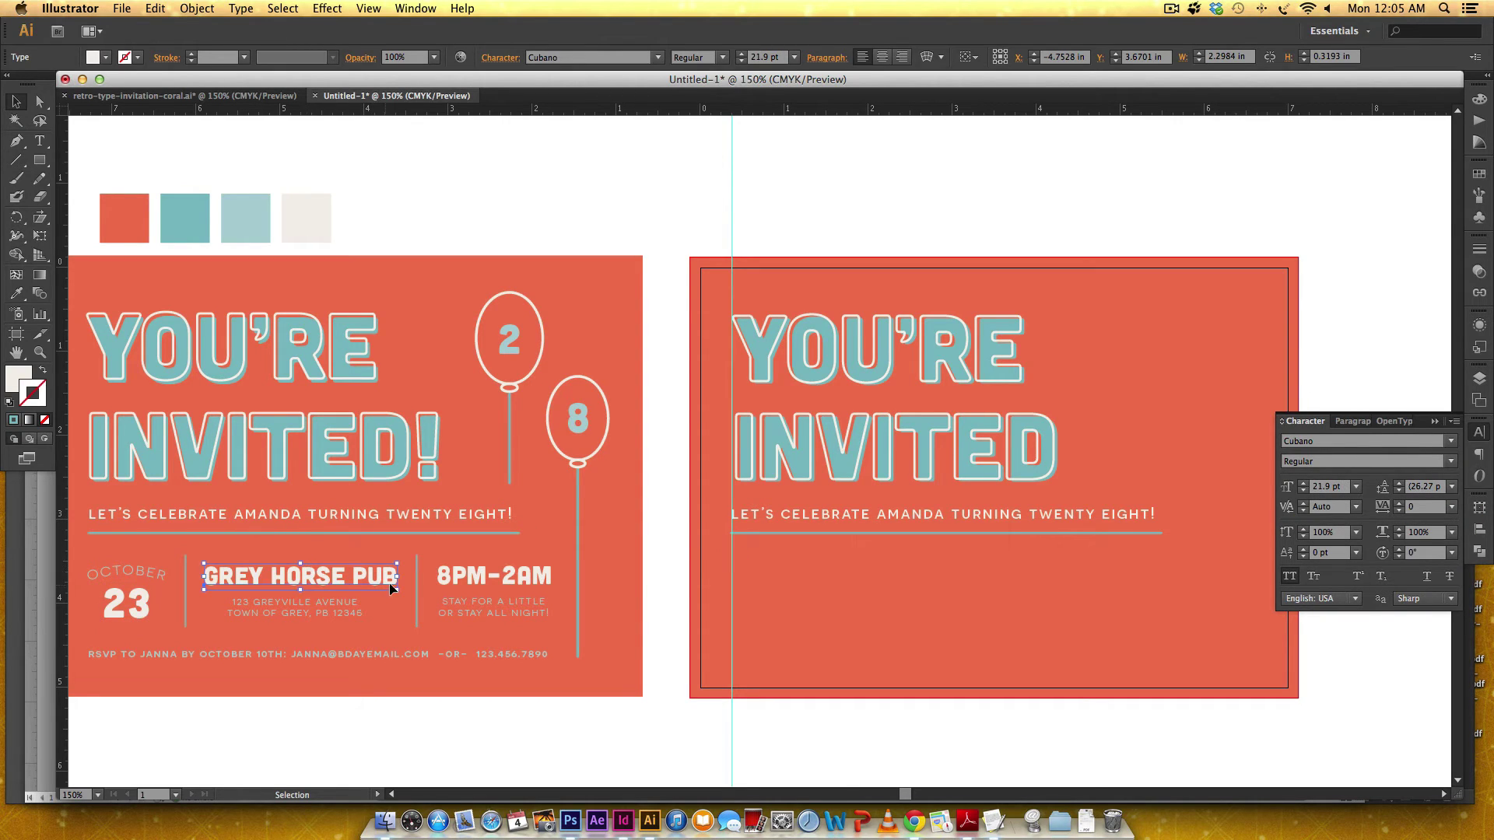
pyautogui.click(122, 610)
pyautogui.click(279, 587)
# Check the fonts of the street address, 8PM-2AM and OCTOBER texts on the original.
pyautogui.click(287, 610)
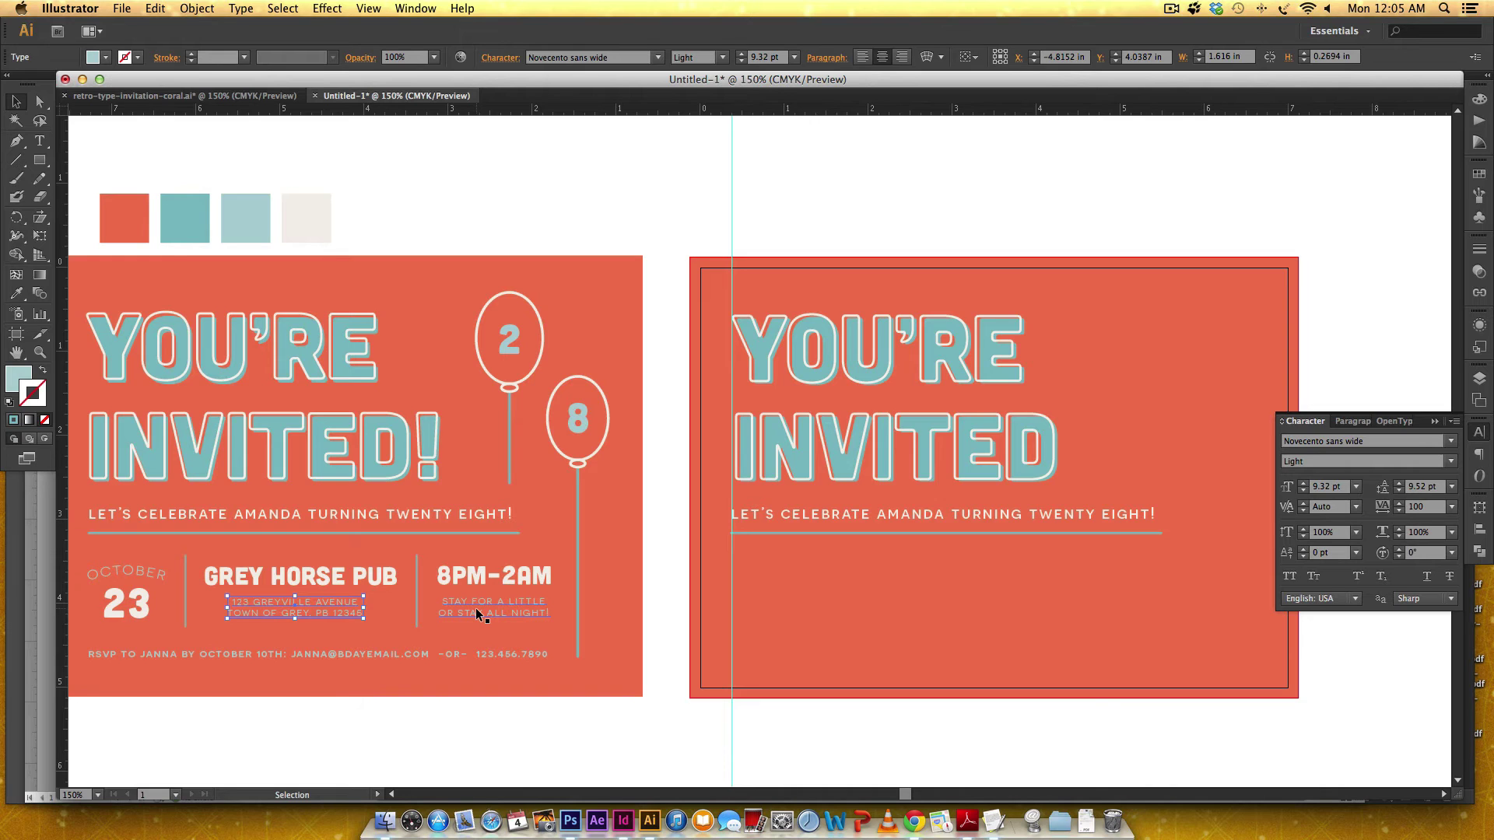
pyautogui.click(455, 577)
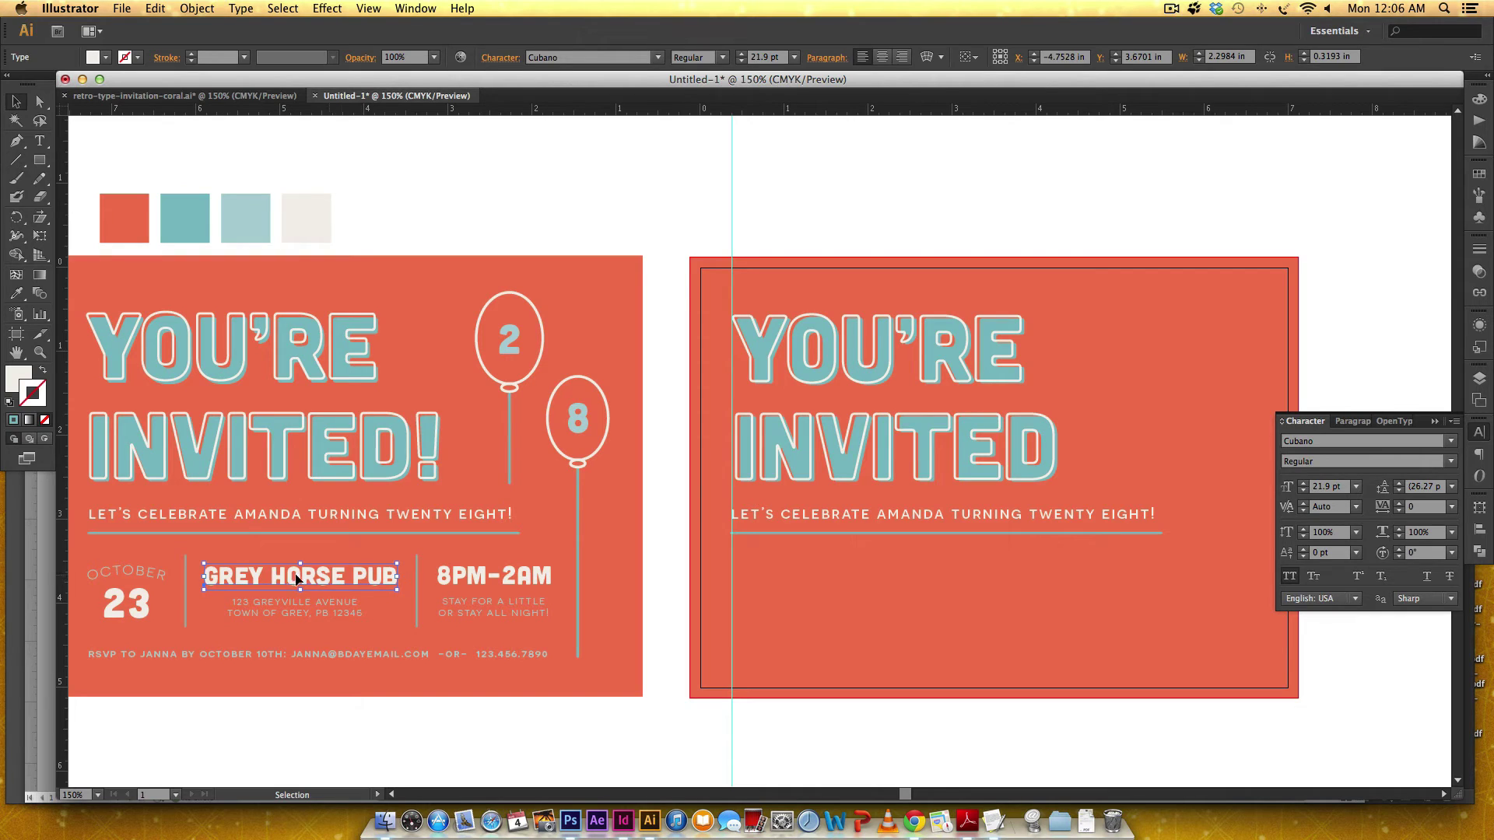
pyautogui.click(137, 603)
pyautogui.click(117, 577)
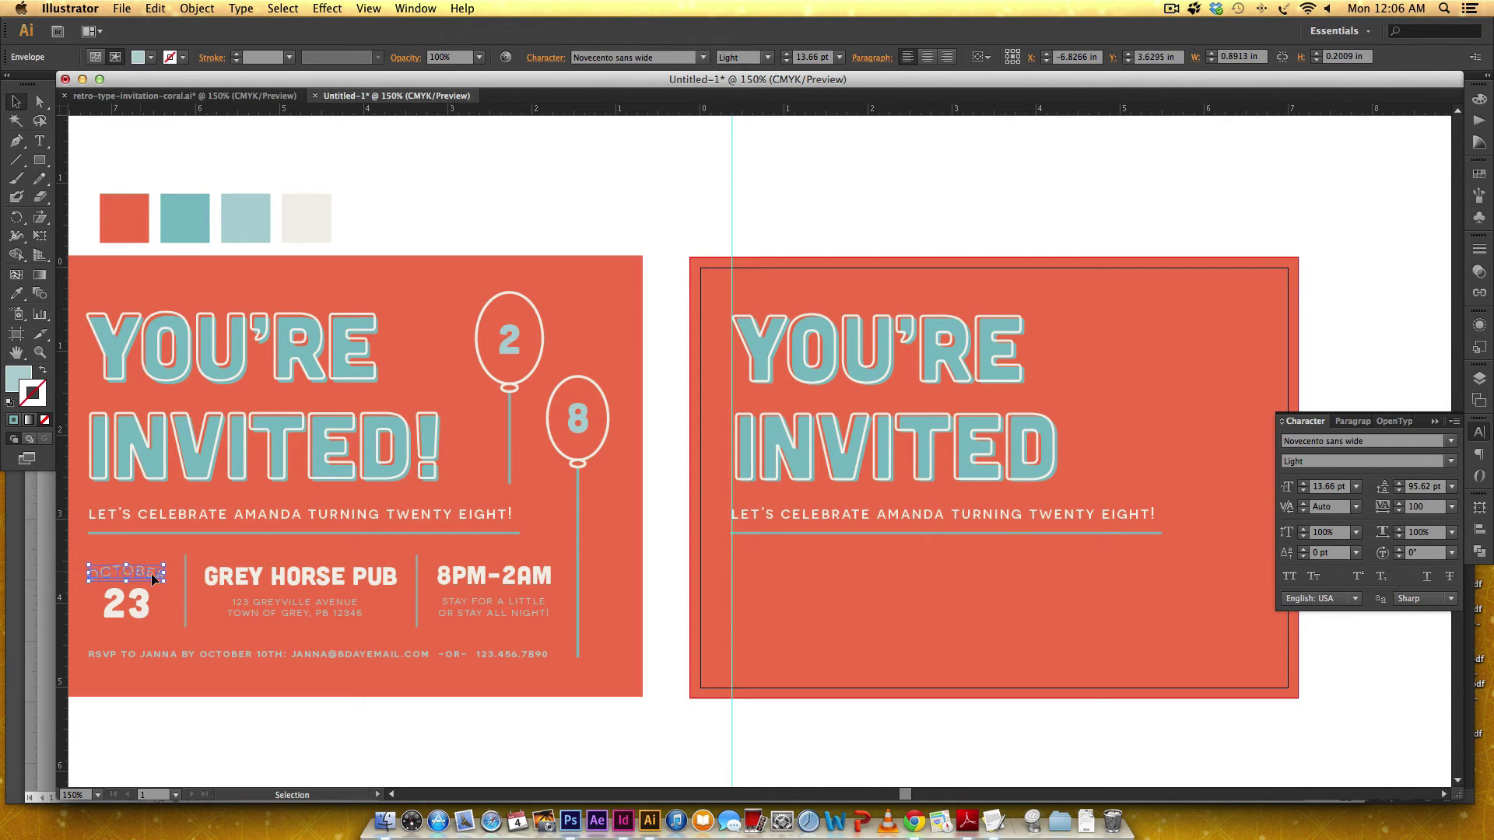
pyautogui.click(247, 740)
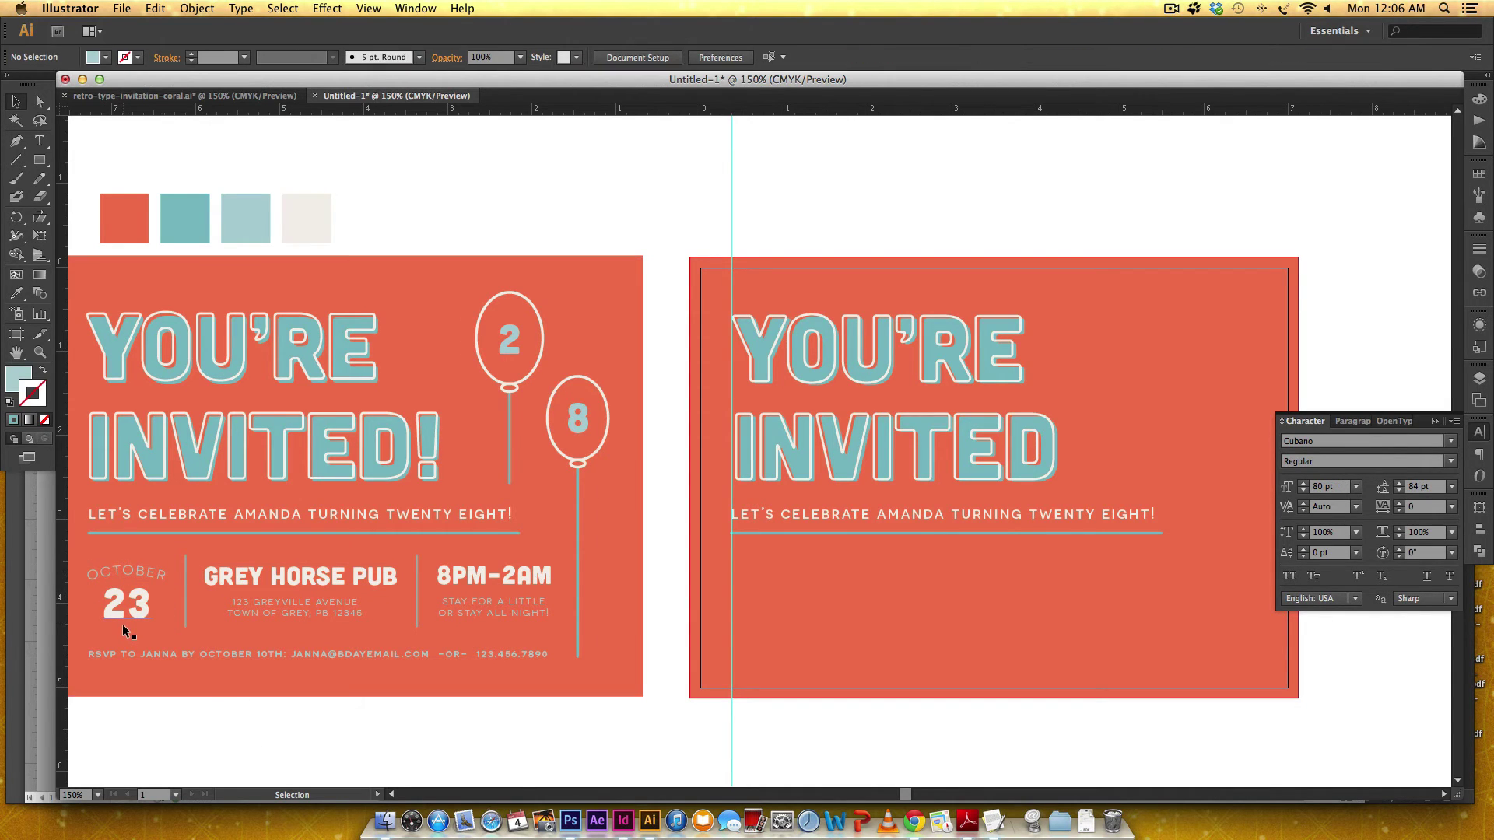
pyautogui.click(123, 623)
pyautogui.click(94, 549)
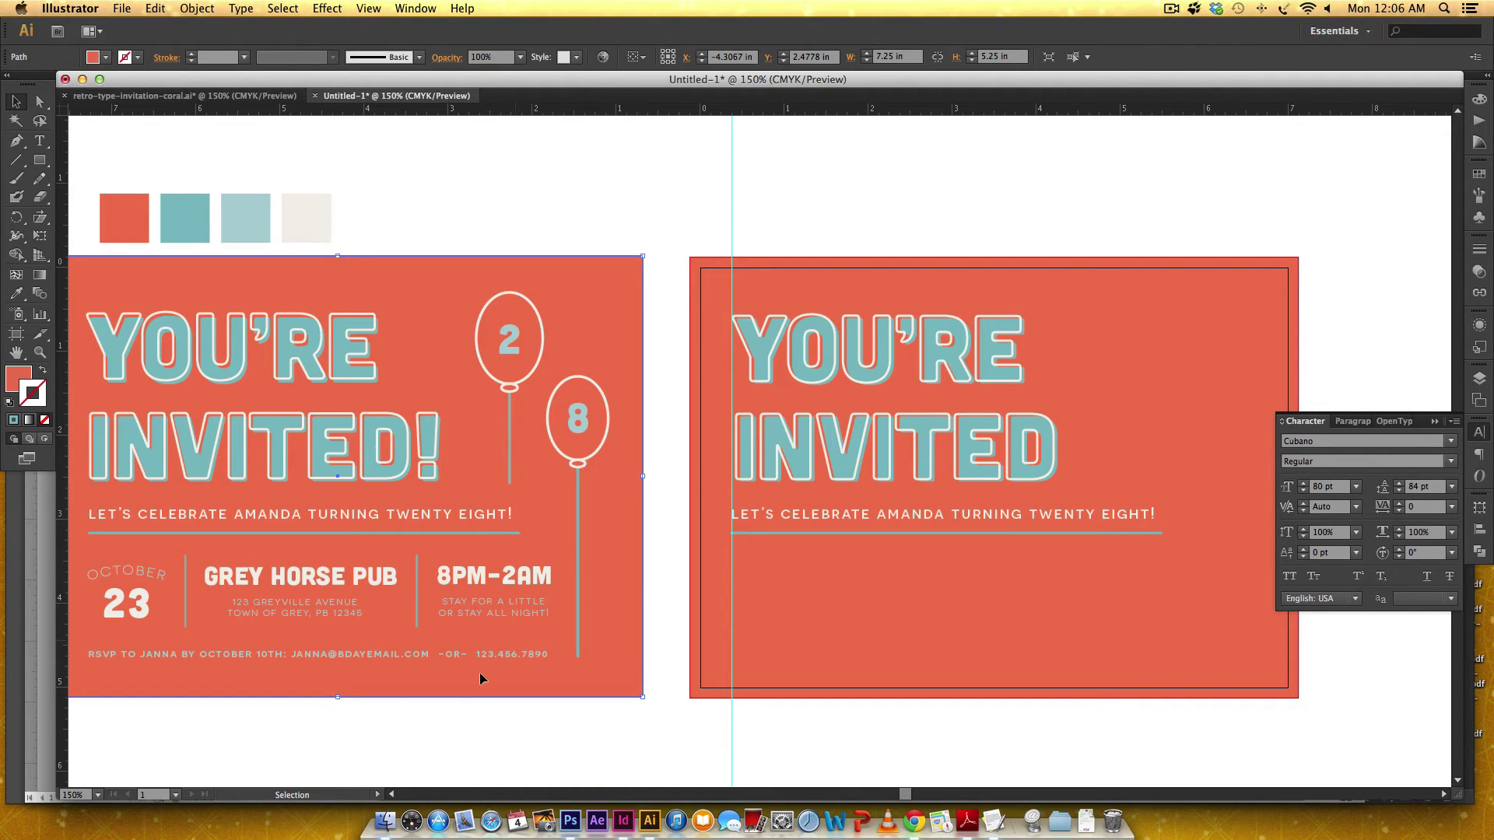
pyautogui.press('super+shift+a')
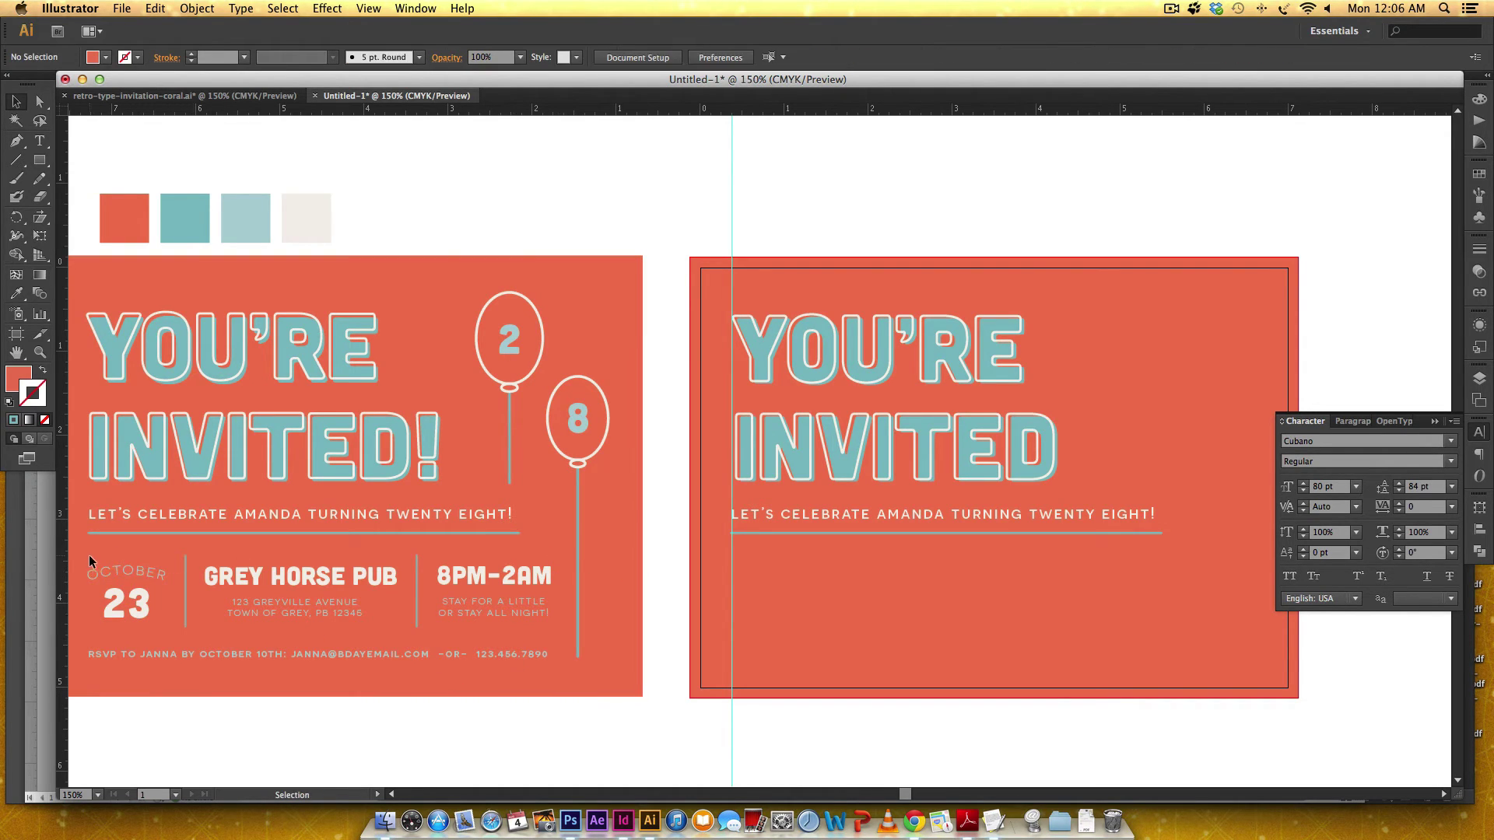
# Copy the three event info blocks to the right card and put them on the type layer.
pyautogui.click(548, 618)
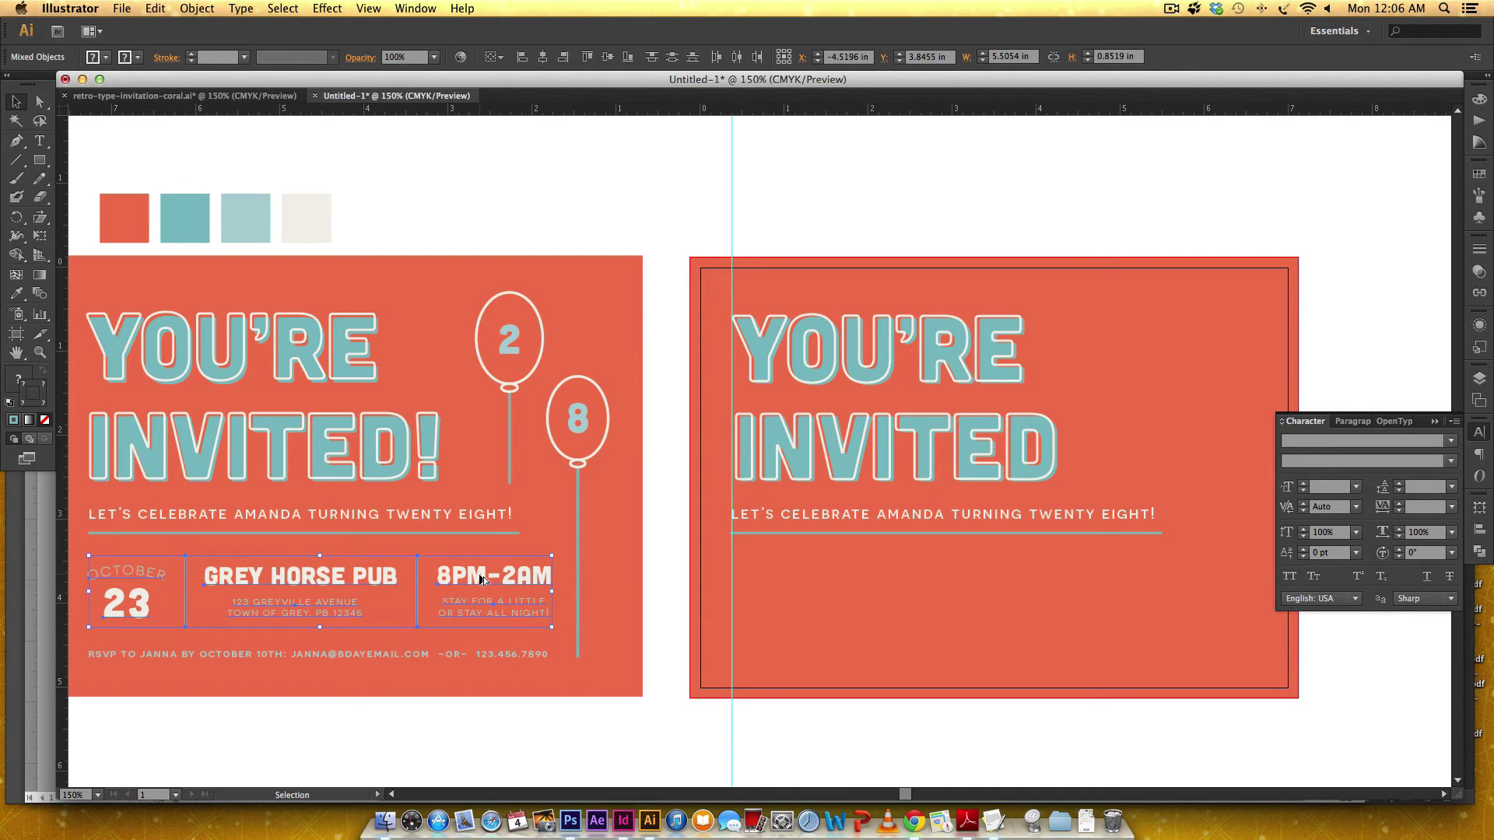
pyautogui.moveTo(484, 576); pyautogui.dragTo(1122, 561)
pyautogui.click(1479, 379)
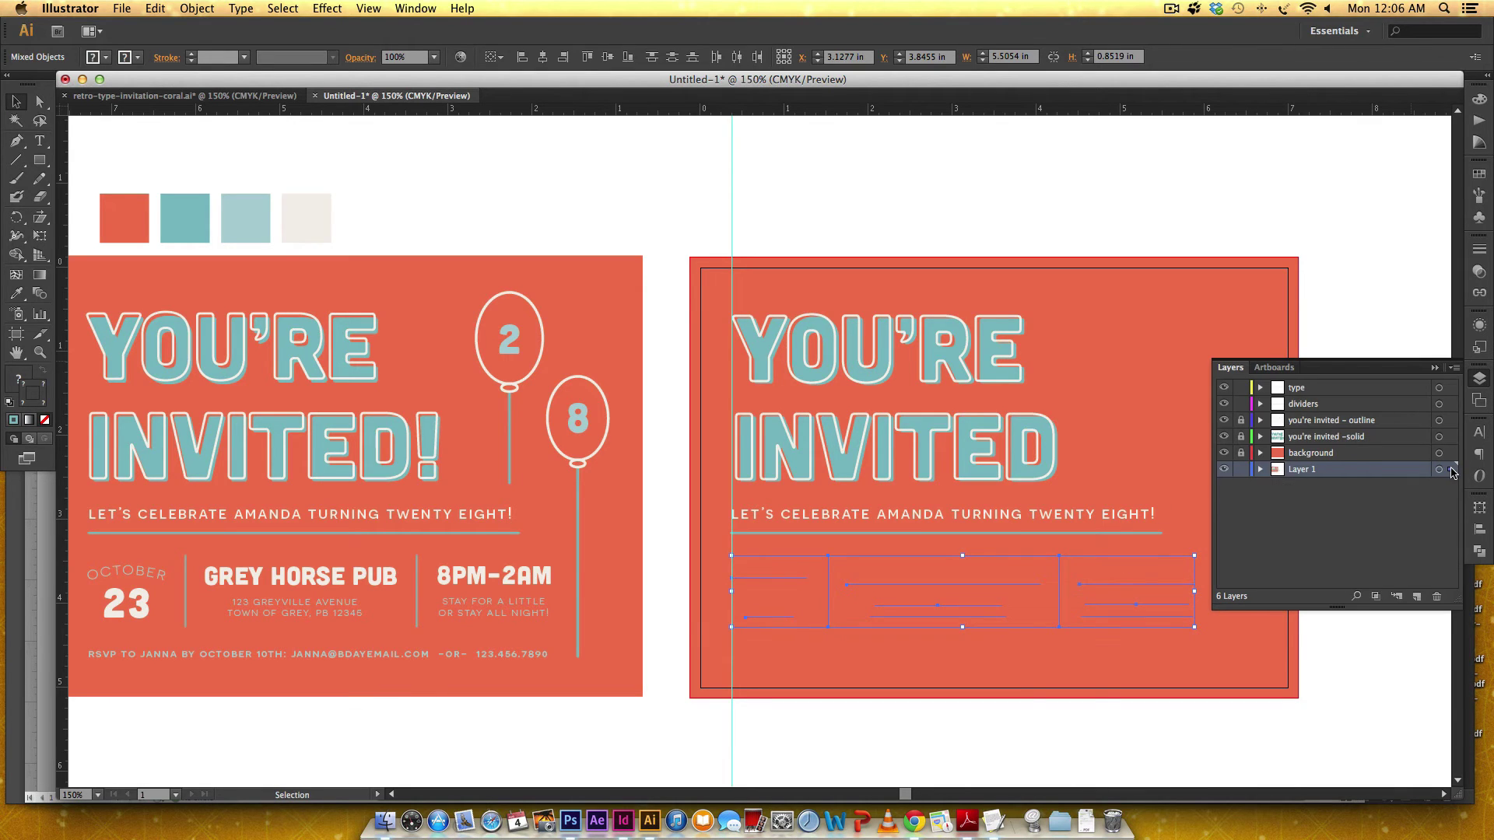
pyautogui.moveTo(1451, 473); pyautogui.dragTo(1450, 389)
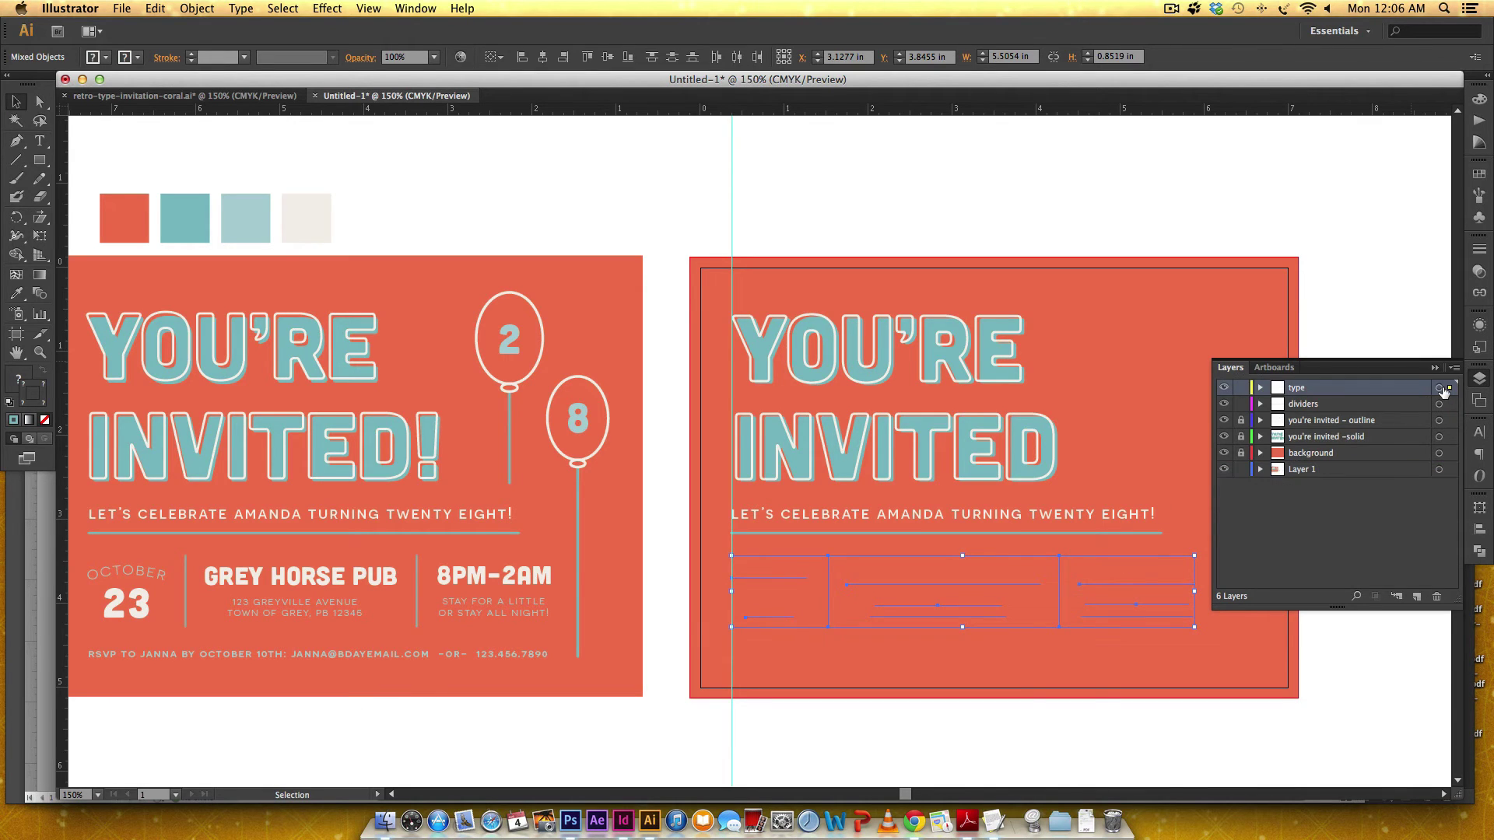
# Move both copied divider lines to the dividers layer and place it below the solid headline layer.
pyautogui.click(1112, 676)
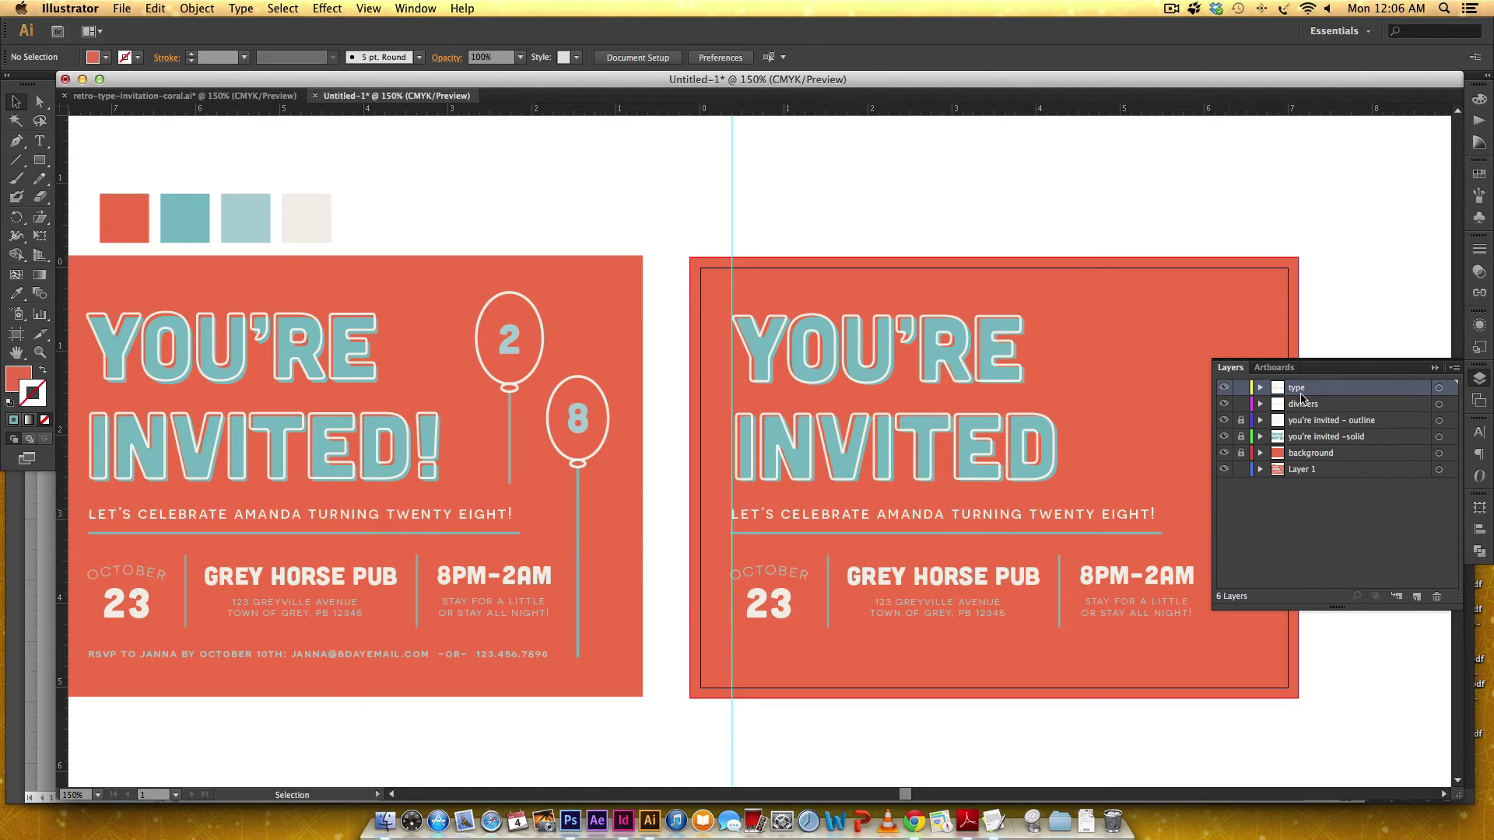
pyautogui.click(1060, 580)
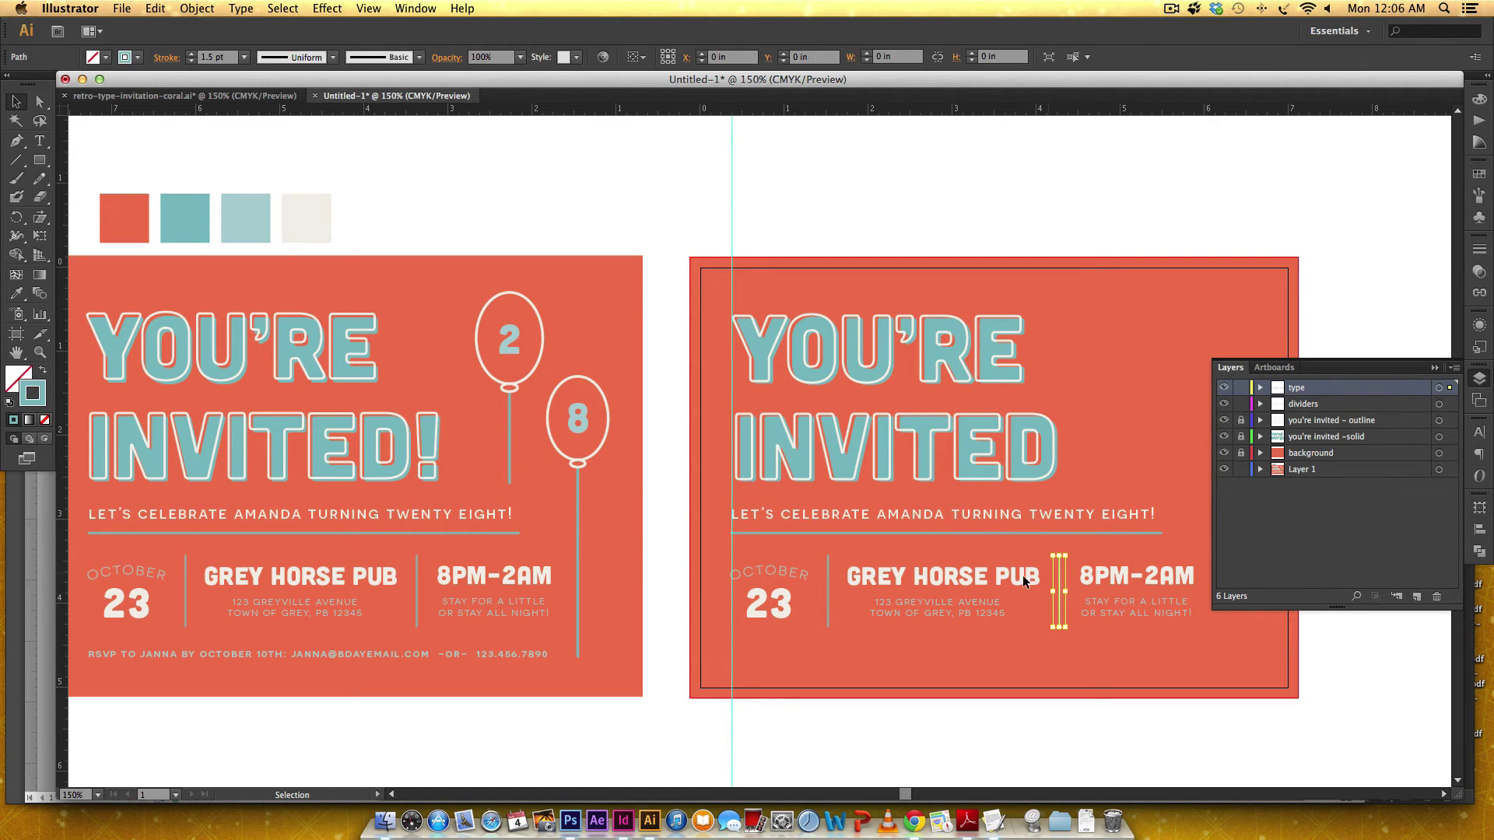
pyautogui.keyDown('shift'); pyautogui.click(829, 595); pyautogui.keyUp('shift')
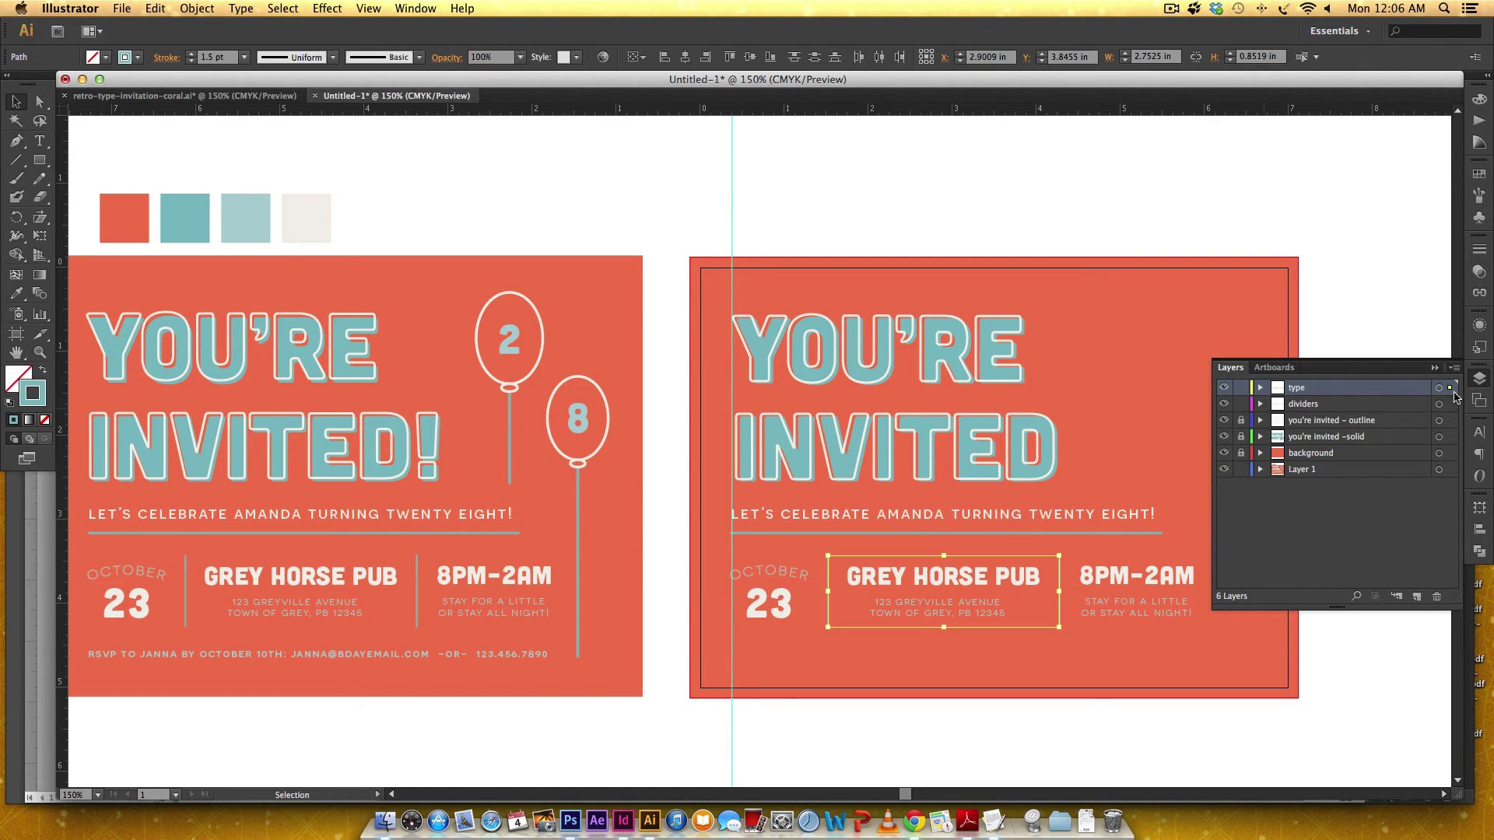
pyautogui.moveTo(1450, 388); pyautogui.dragTo(1451, 404)
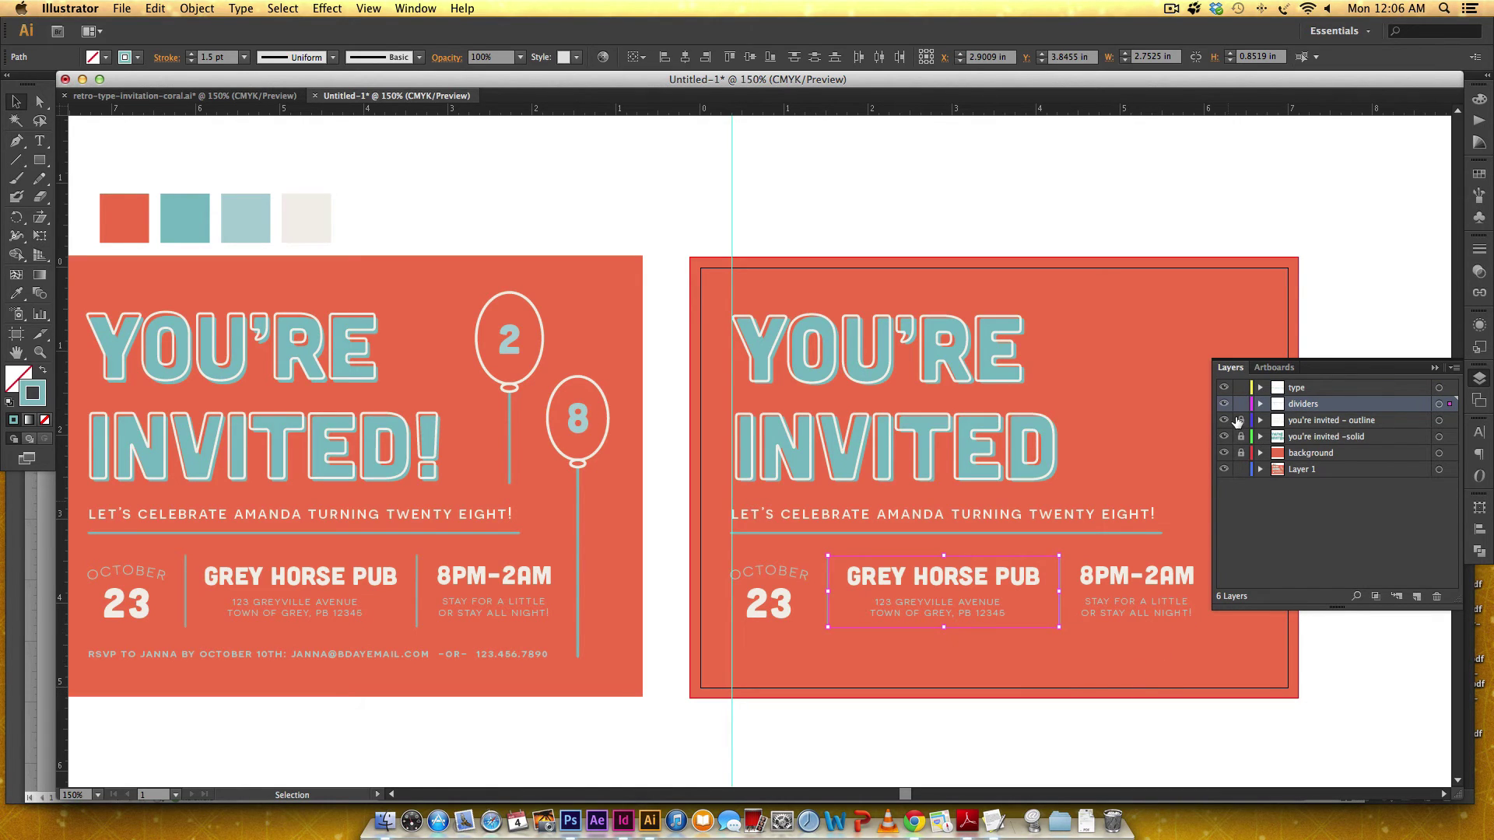
pyautogui.press('super+shift+a')
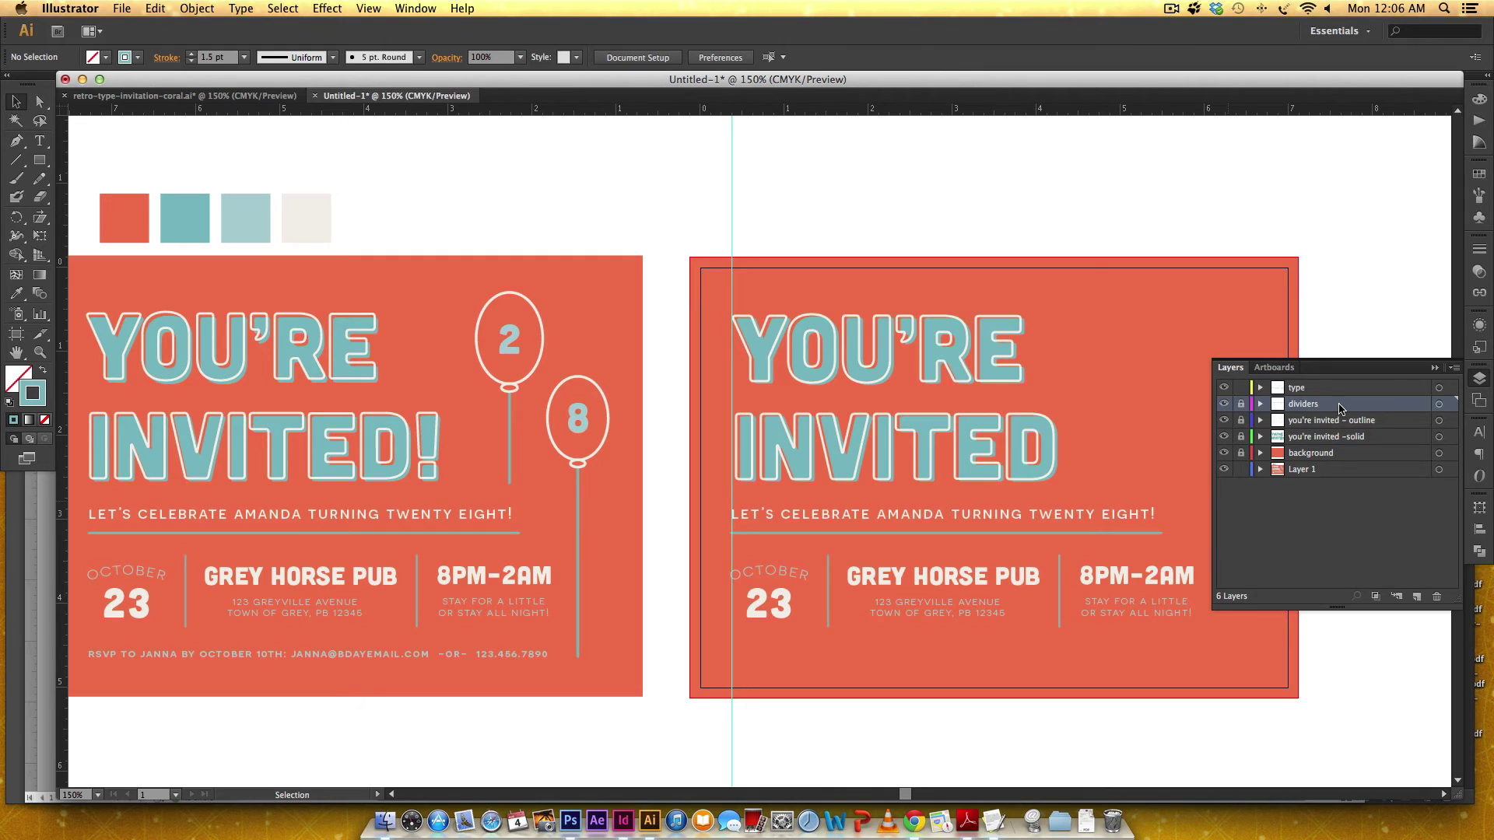
pyautogui.moveTo(1340, 410); pyautogui.dragTo(1339, 446)
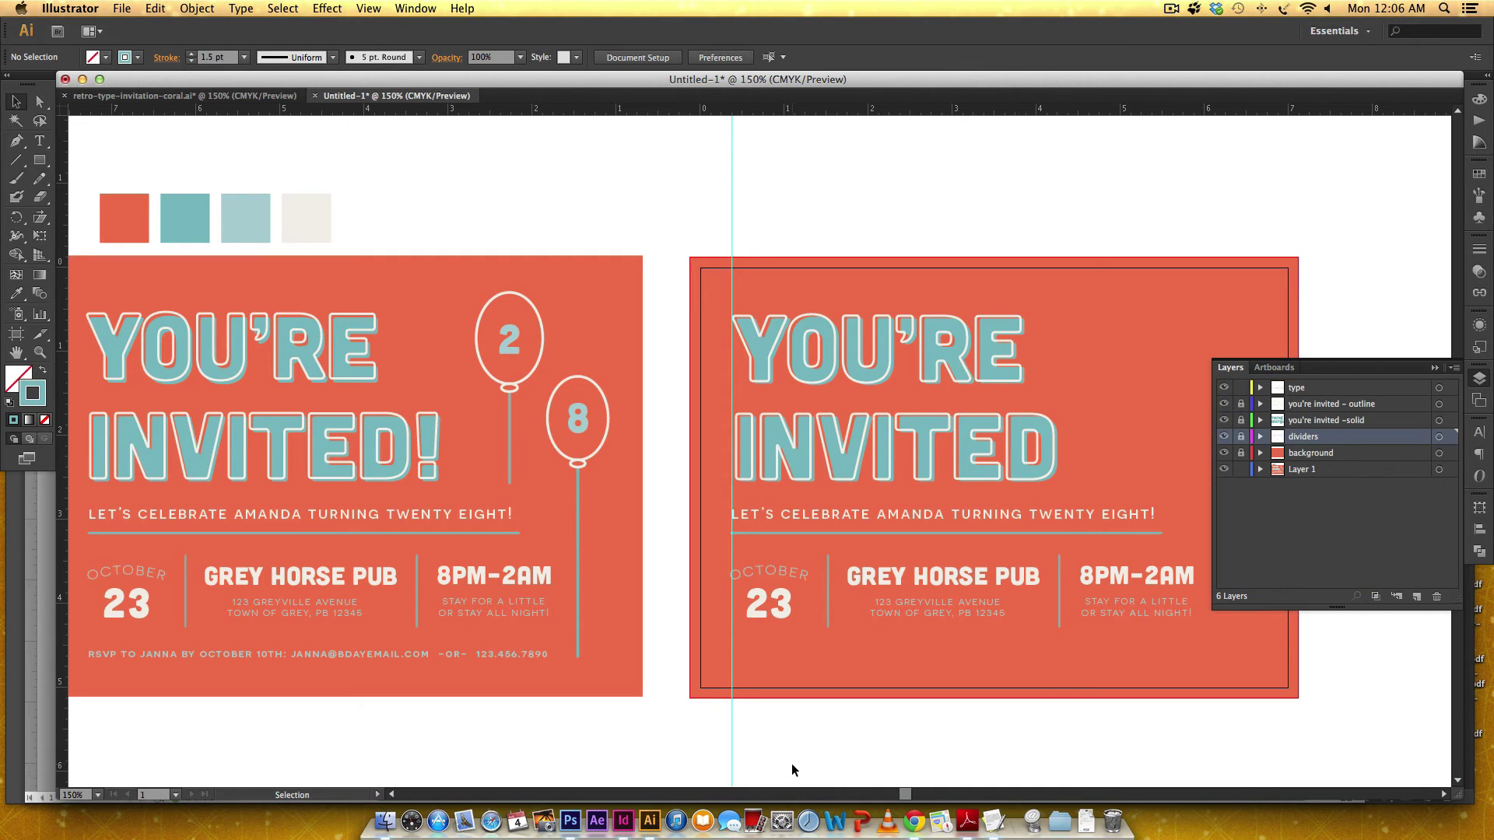
# Inspect the RSVP line's character settings and fill colour on the original postcard.
pyautogui.click(512, 659)
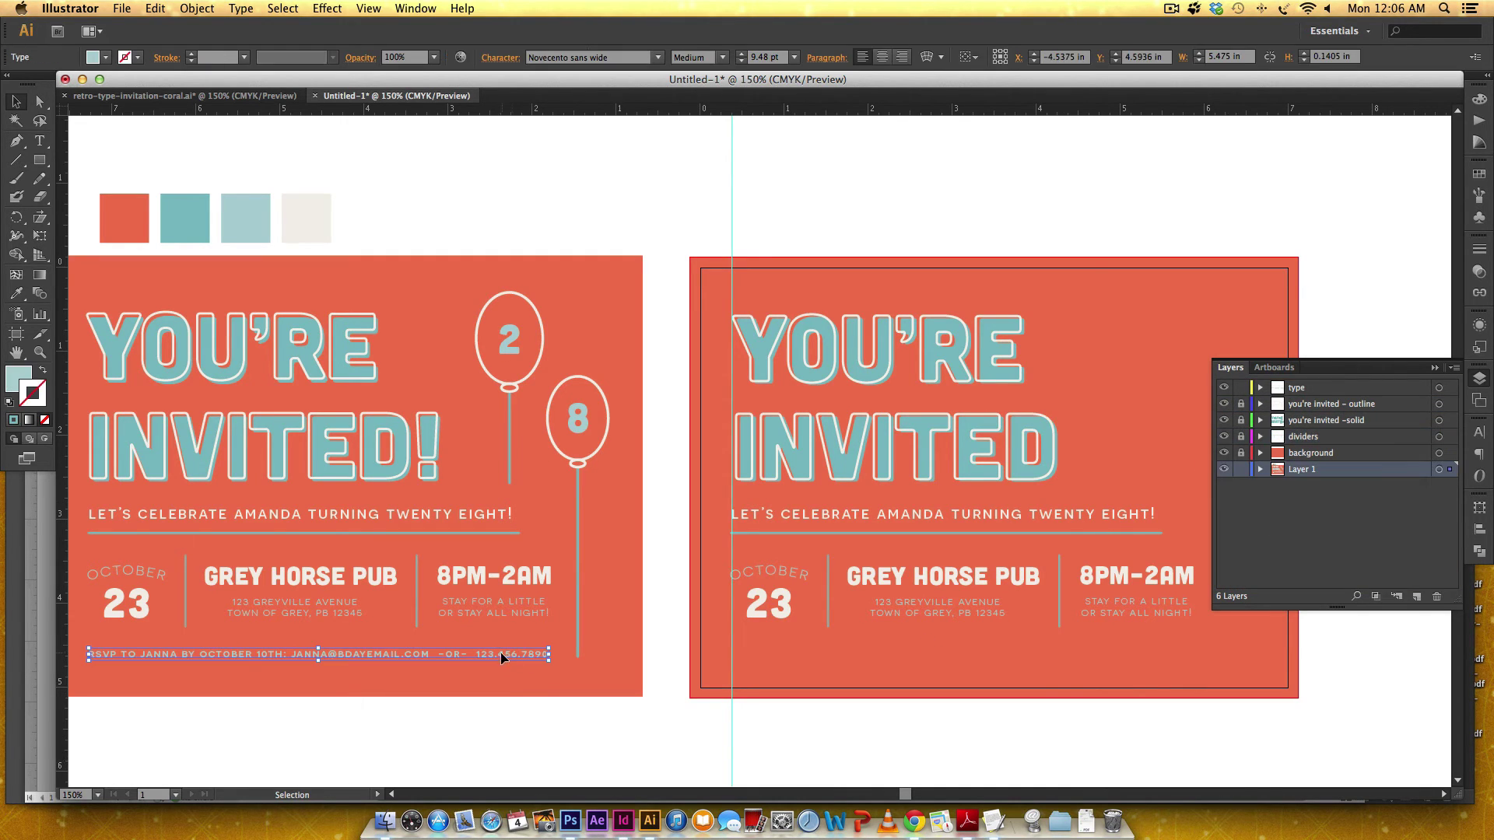
pyautogui.click(1481, 436)
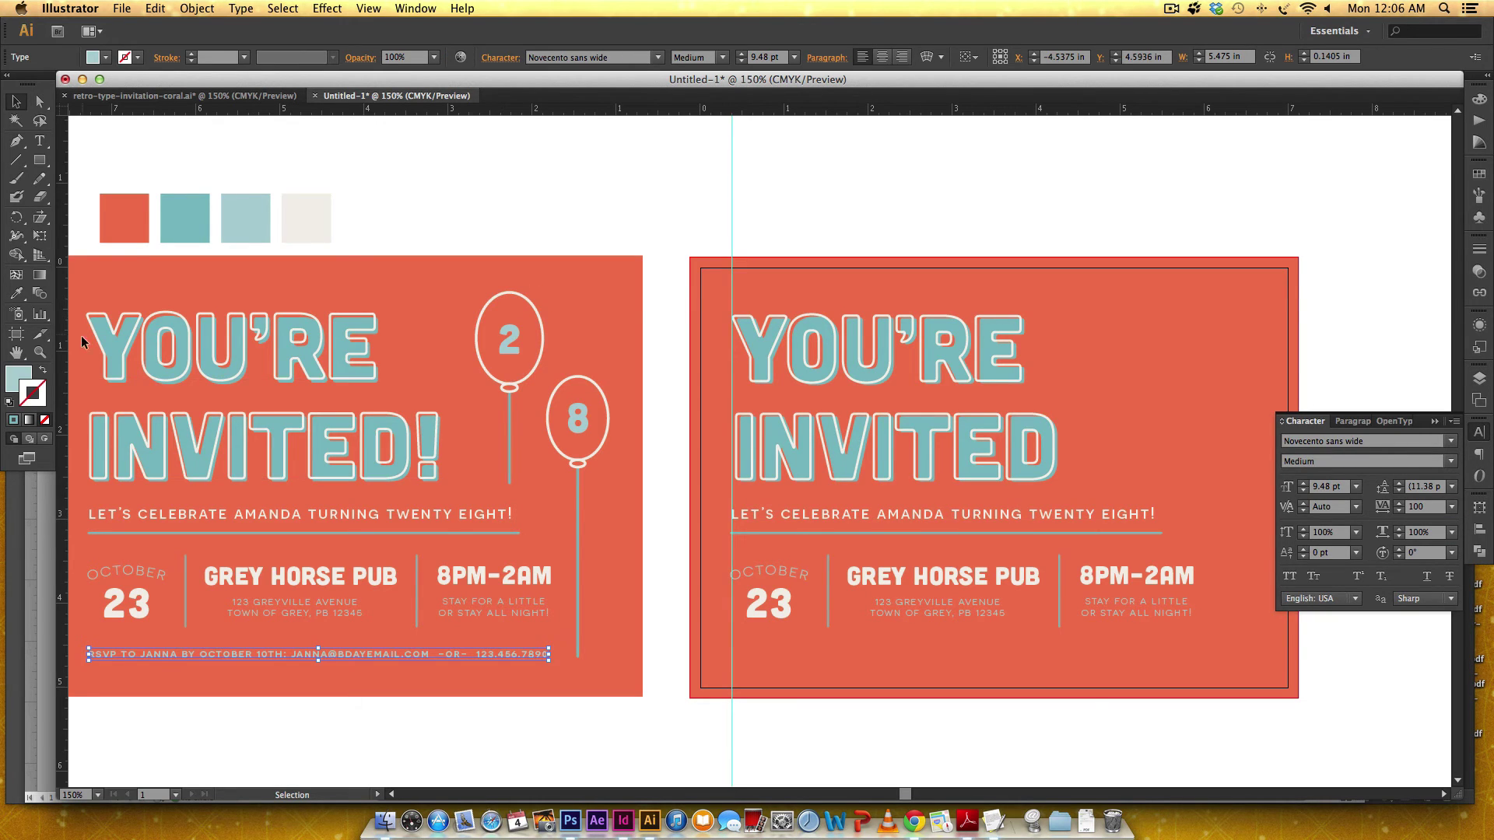
pyautogui.click(17, 378)
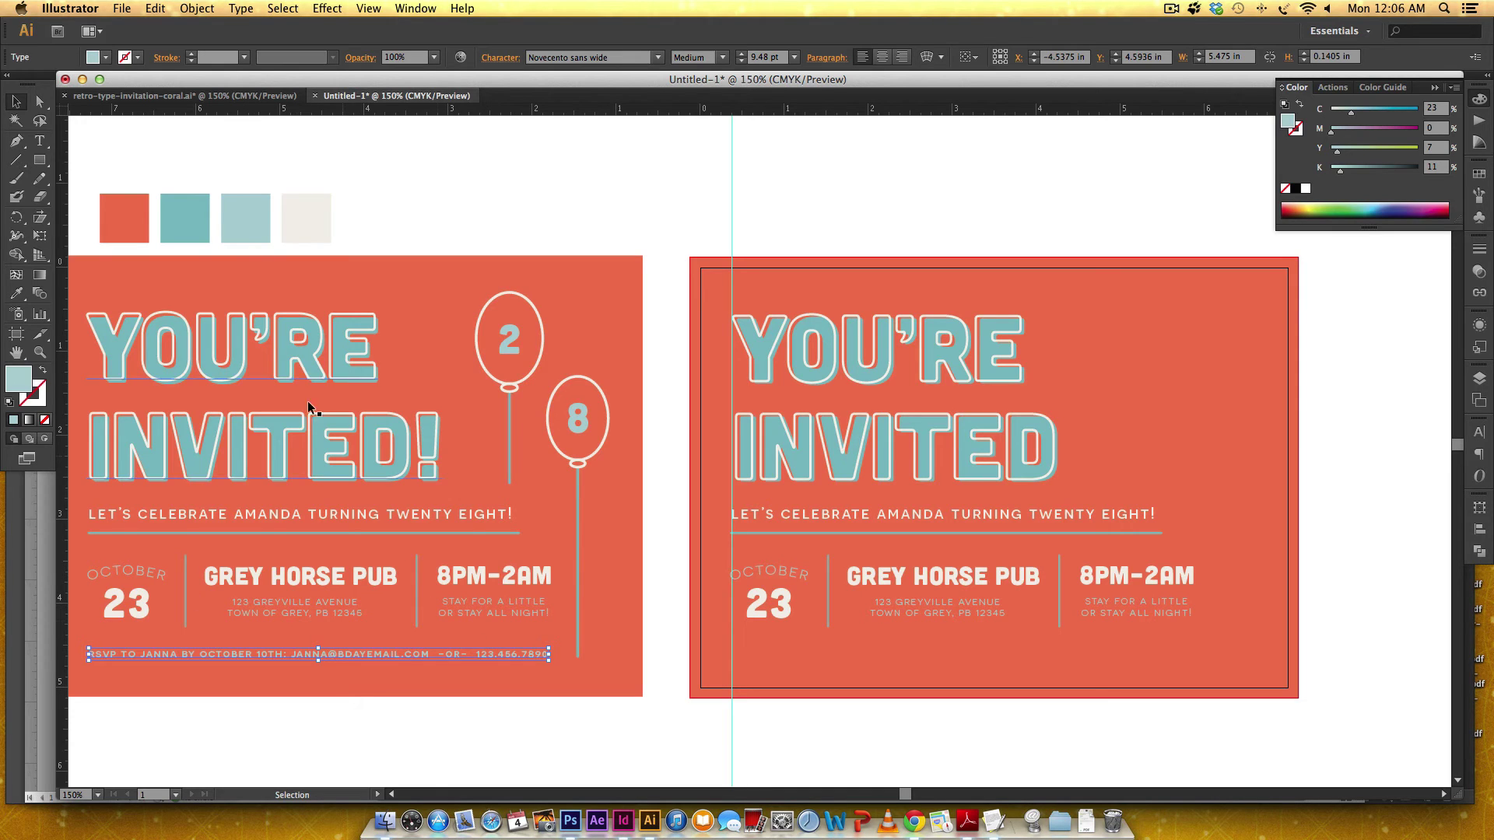
pyautogui.click(1479, 433)
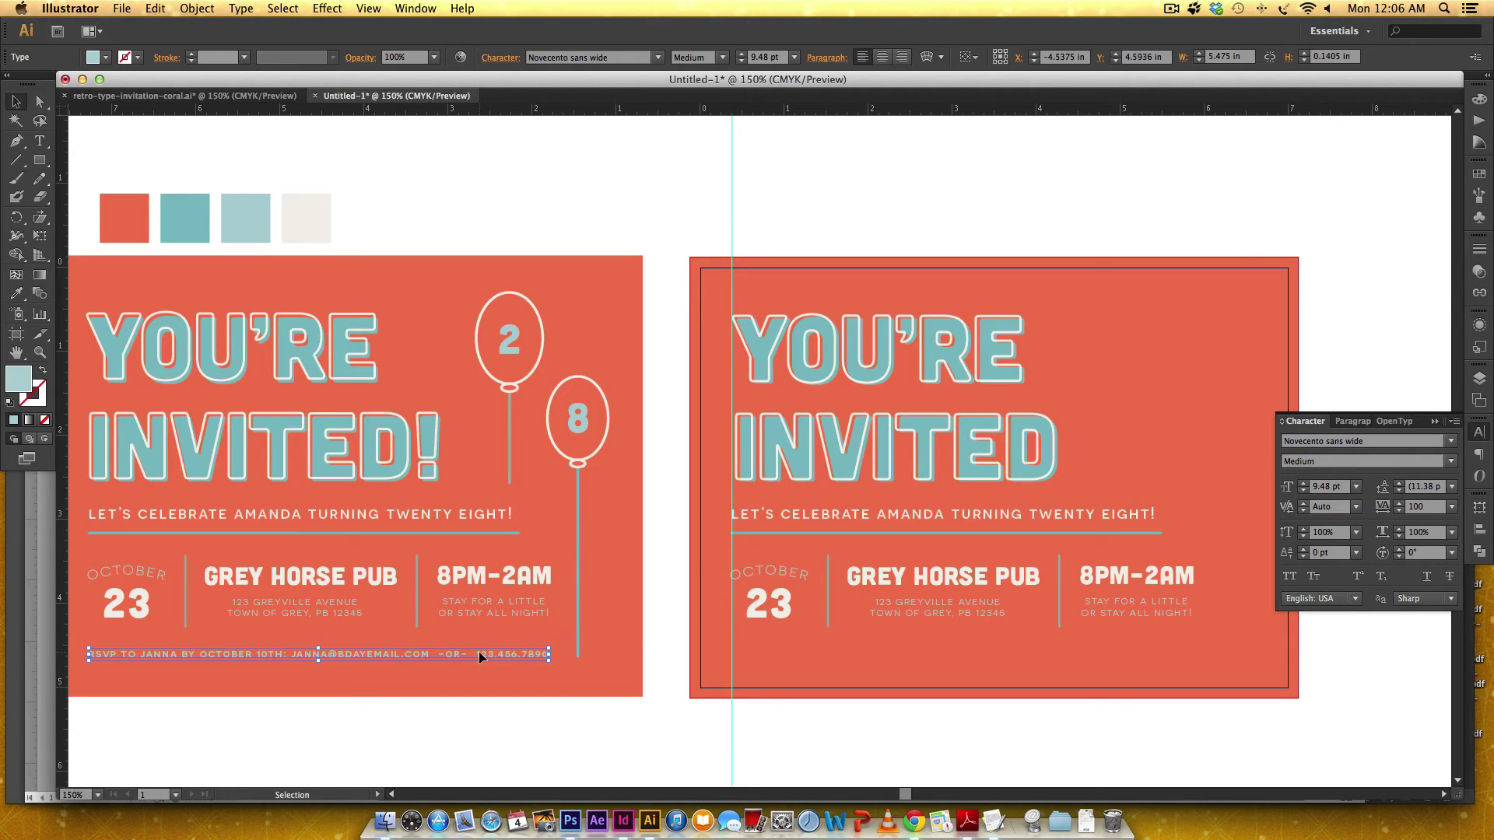
# Copy the RSVP line onto the right postcard and move it to the type layer.
pyautogui.moveTo(479, 654); pyautogui.dragTo(1125, 655)
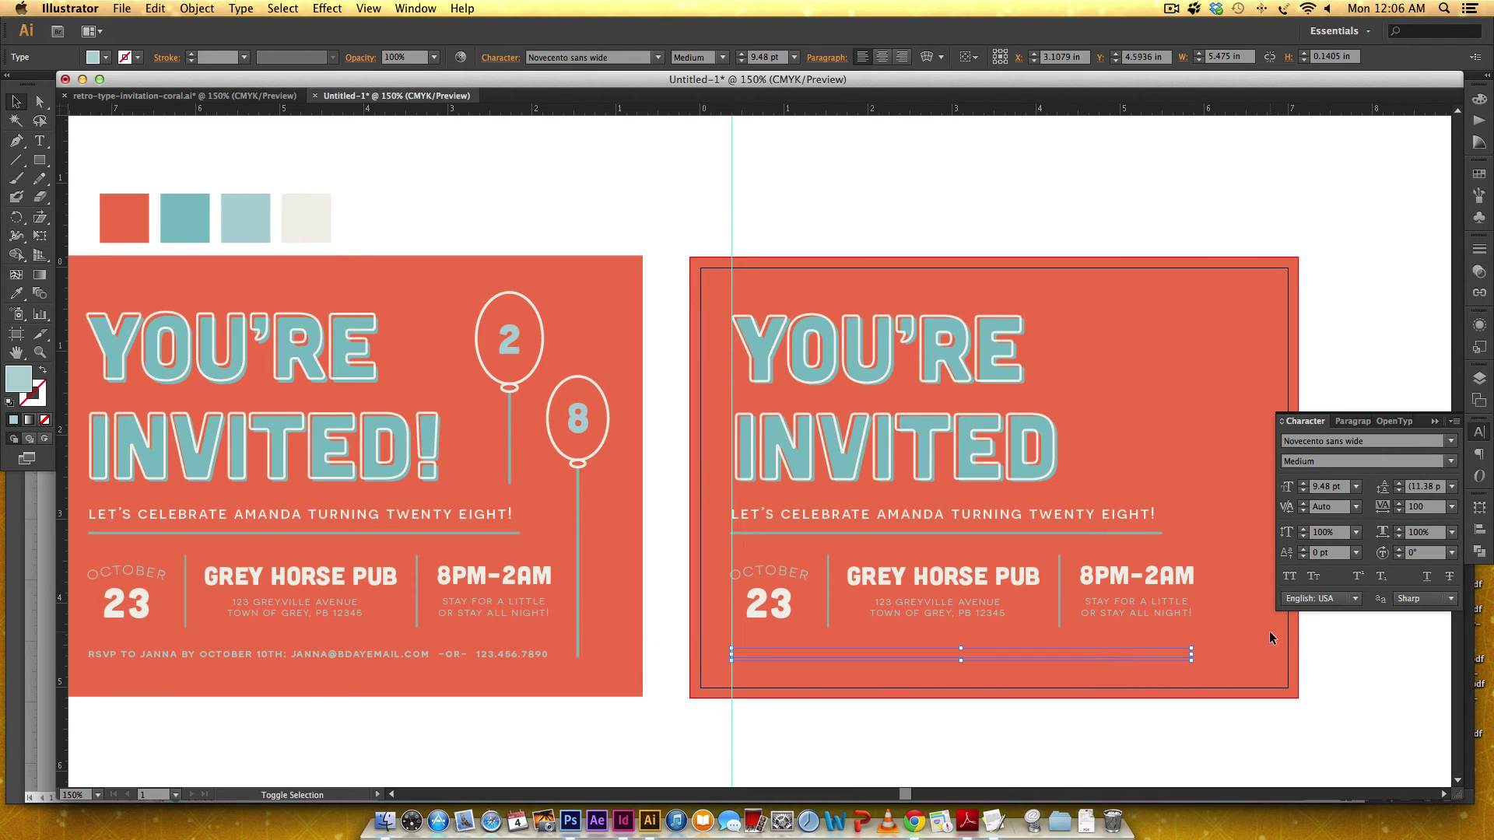
pyautogui.click(1478, 395)
pyautogui.moveTo(1449, 469); pyautogui.dragTo(1450, 387)
# Check the existing OCTOBER text settings, then type a new OCTOBER text below the postcard.
pyautogui.click(976, 725)
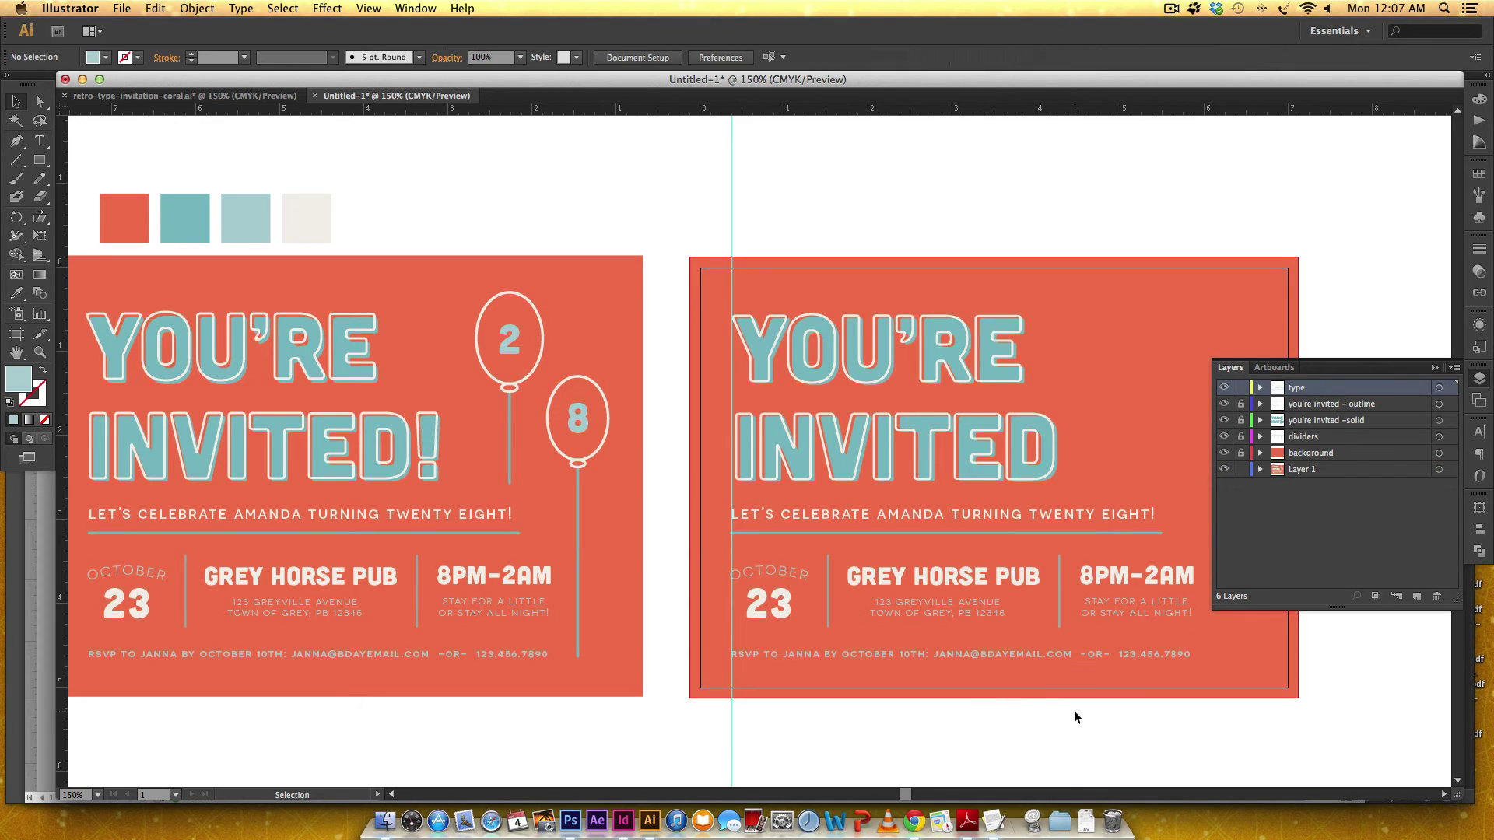
pyautogui.click(784, 572)
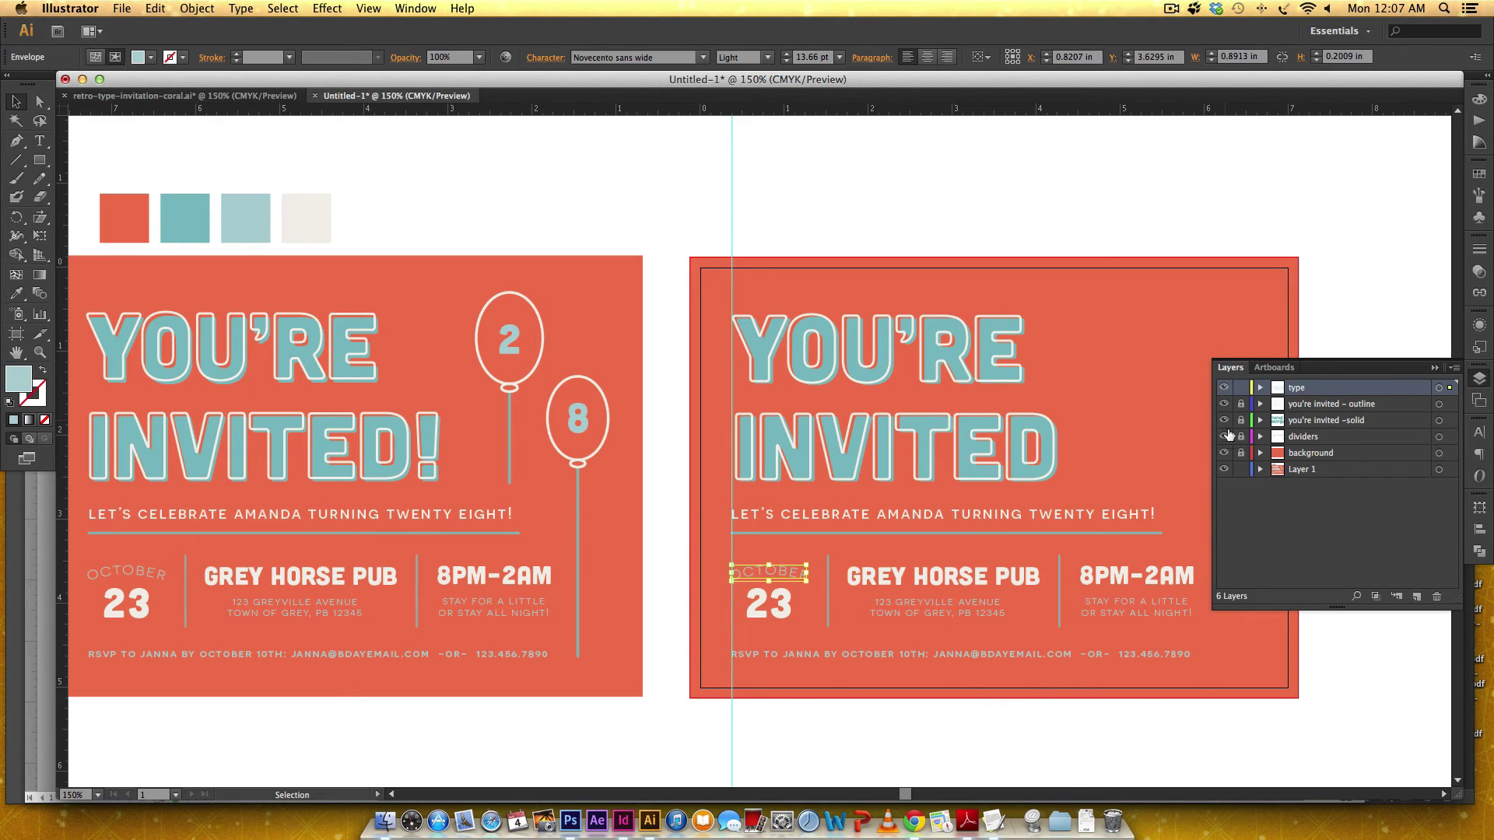
pyautogui.click(1474, 434)
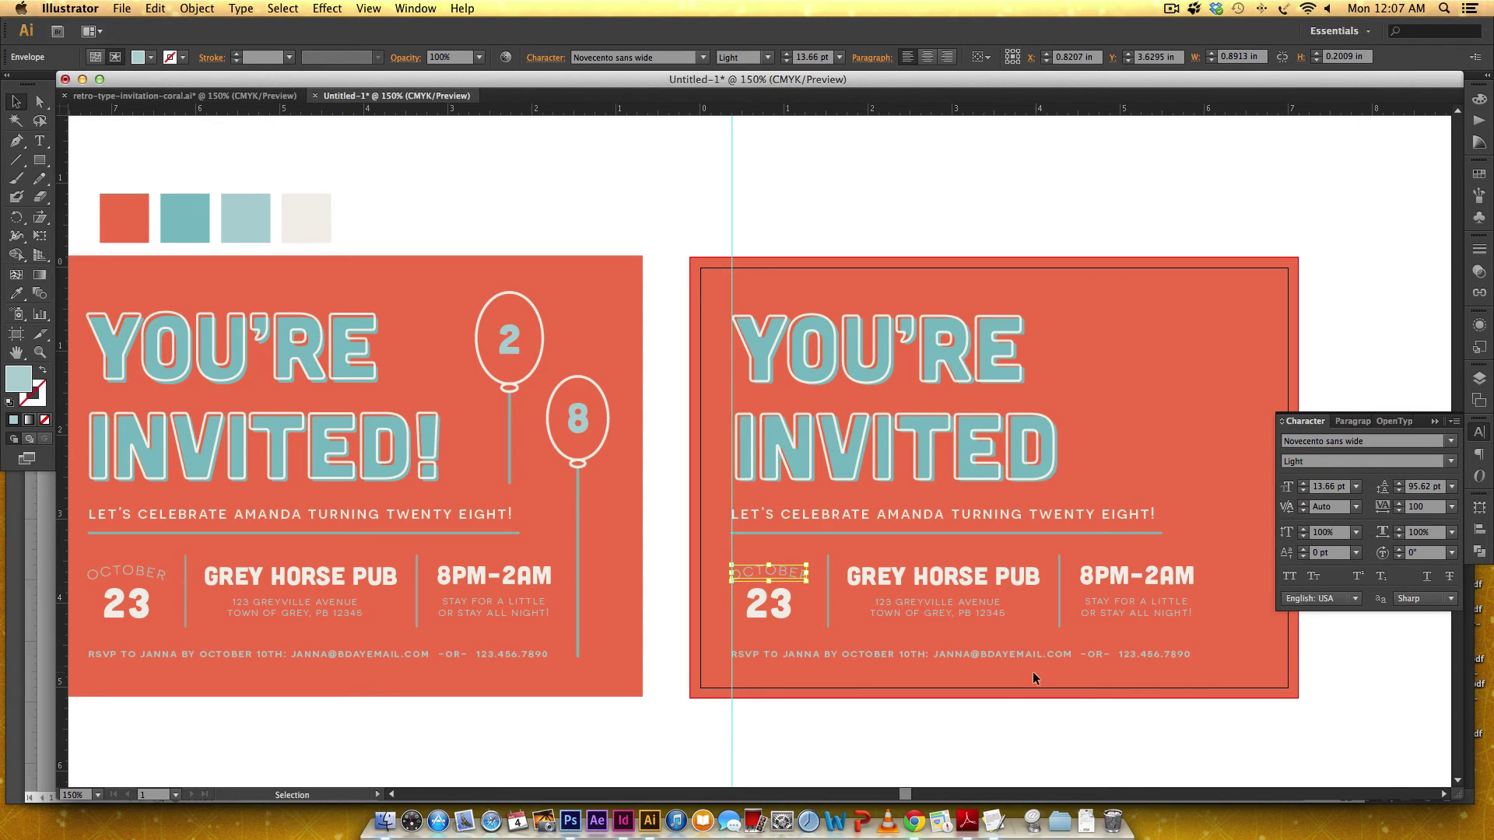
pyautogui.click(852, 629)
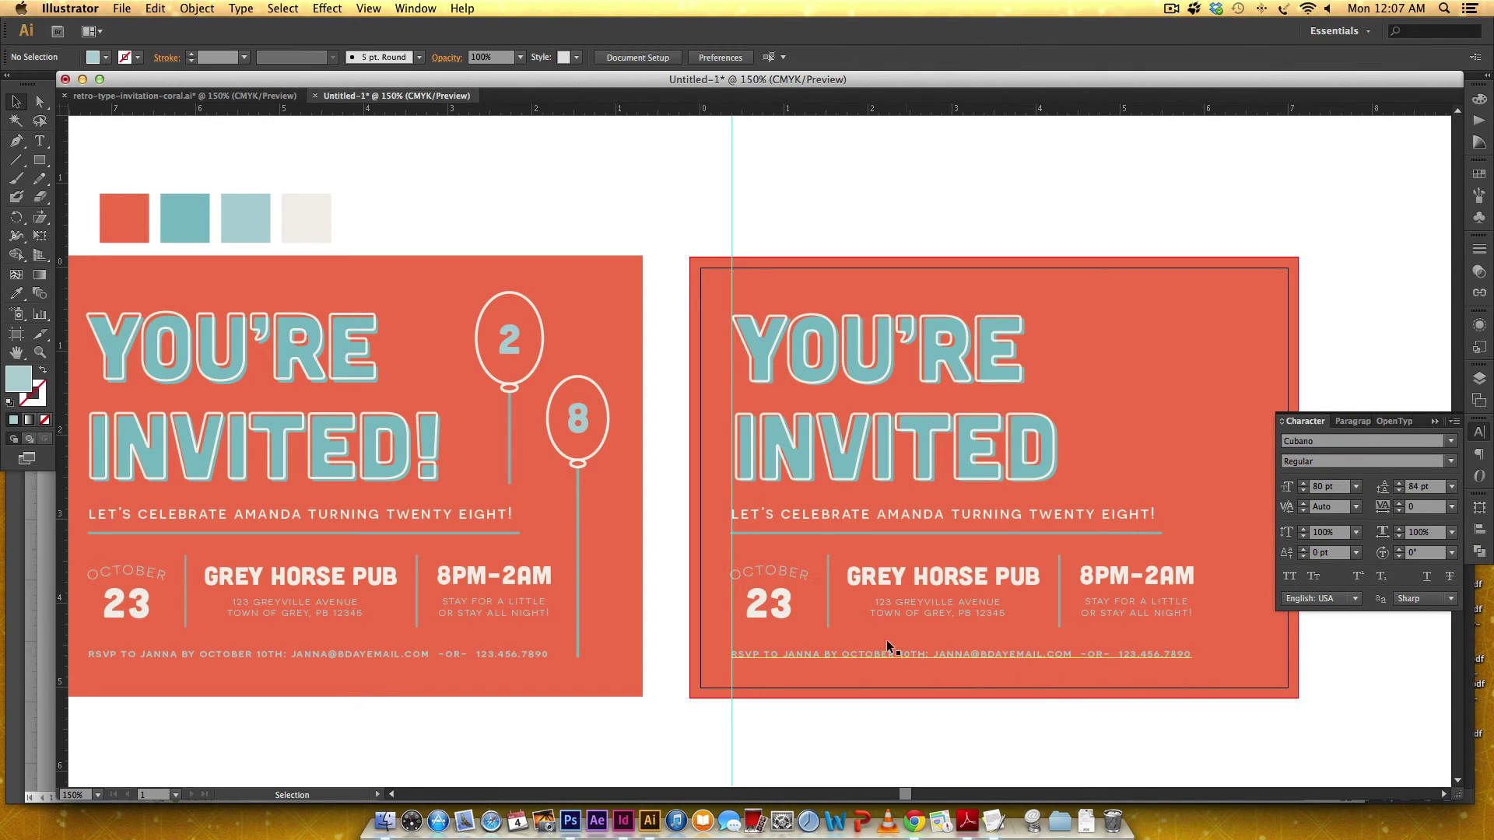
pyautogui.press('t')
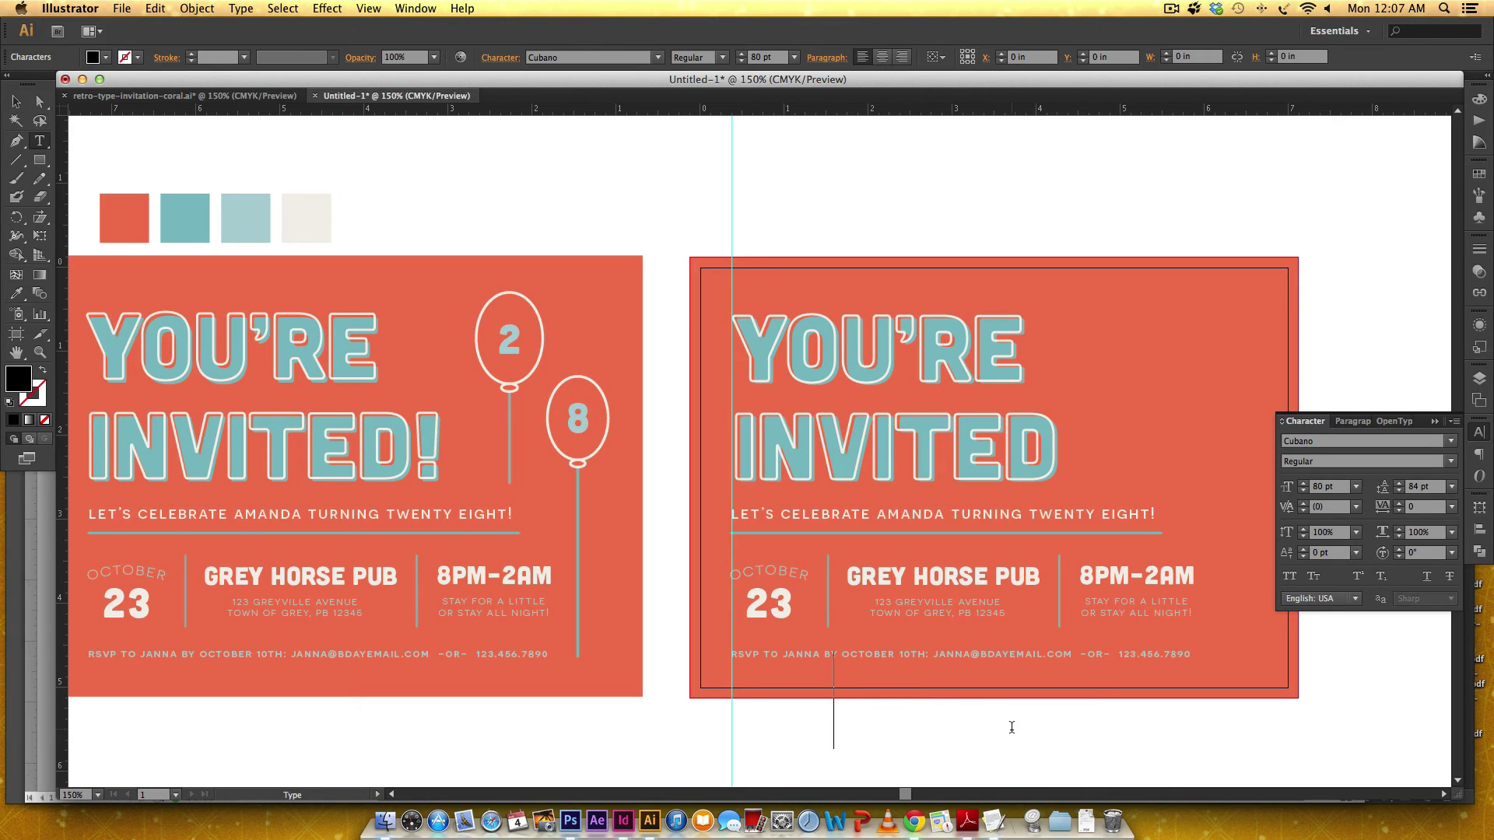
pyautogui.click(837, 731)
pyautogui.write('OCTOBER')
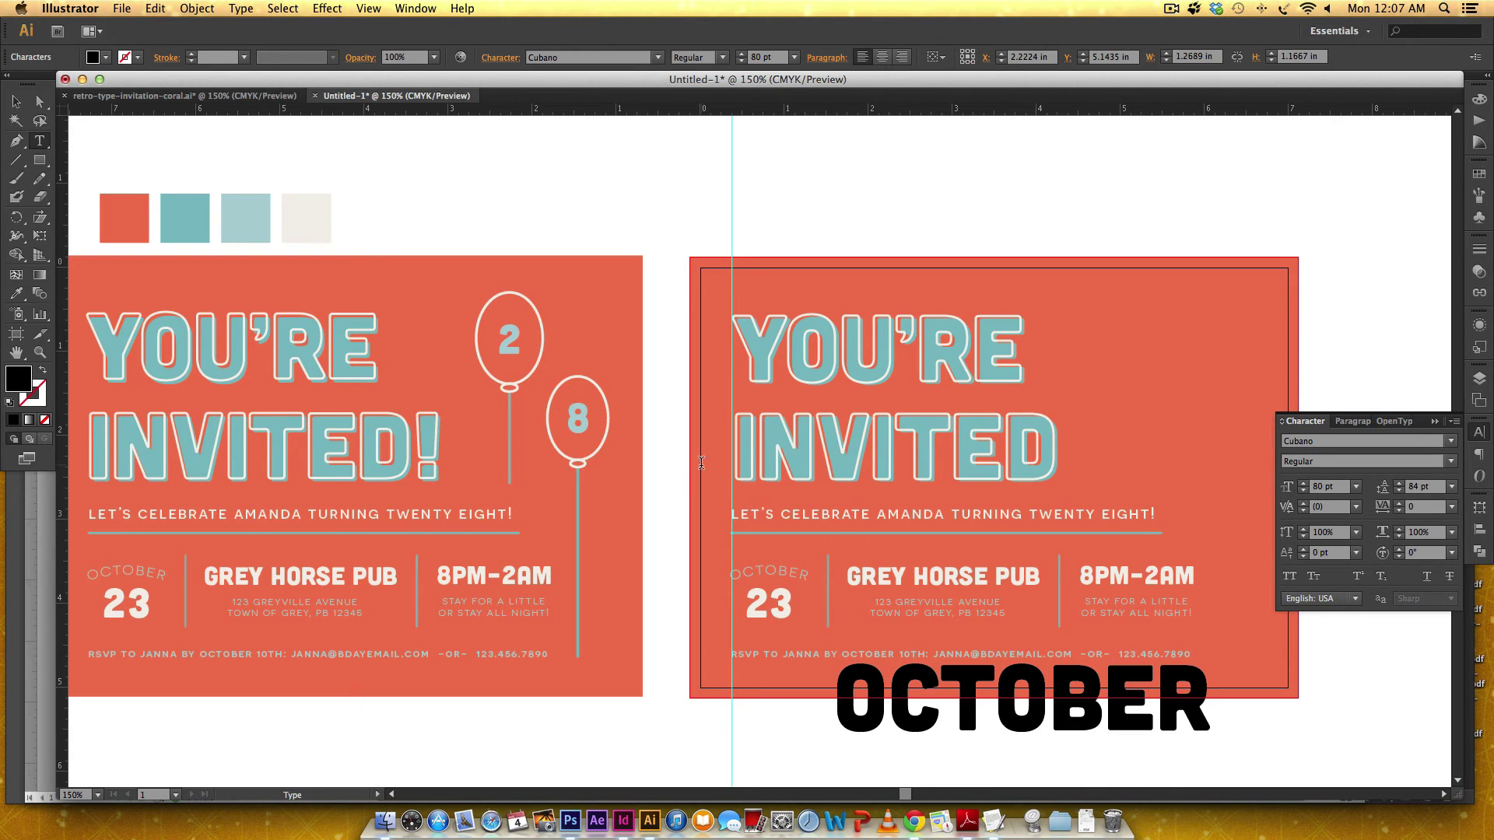
pyautogui.press('Escape')
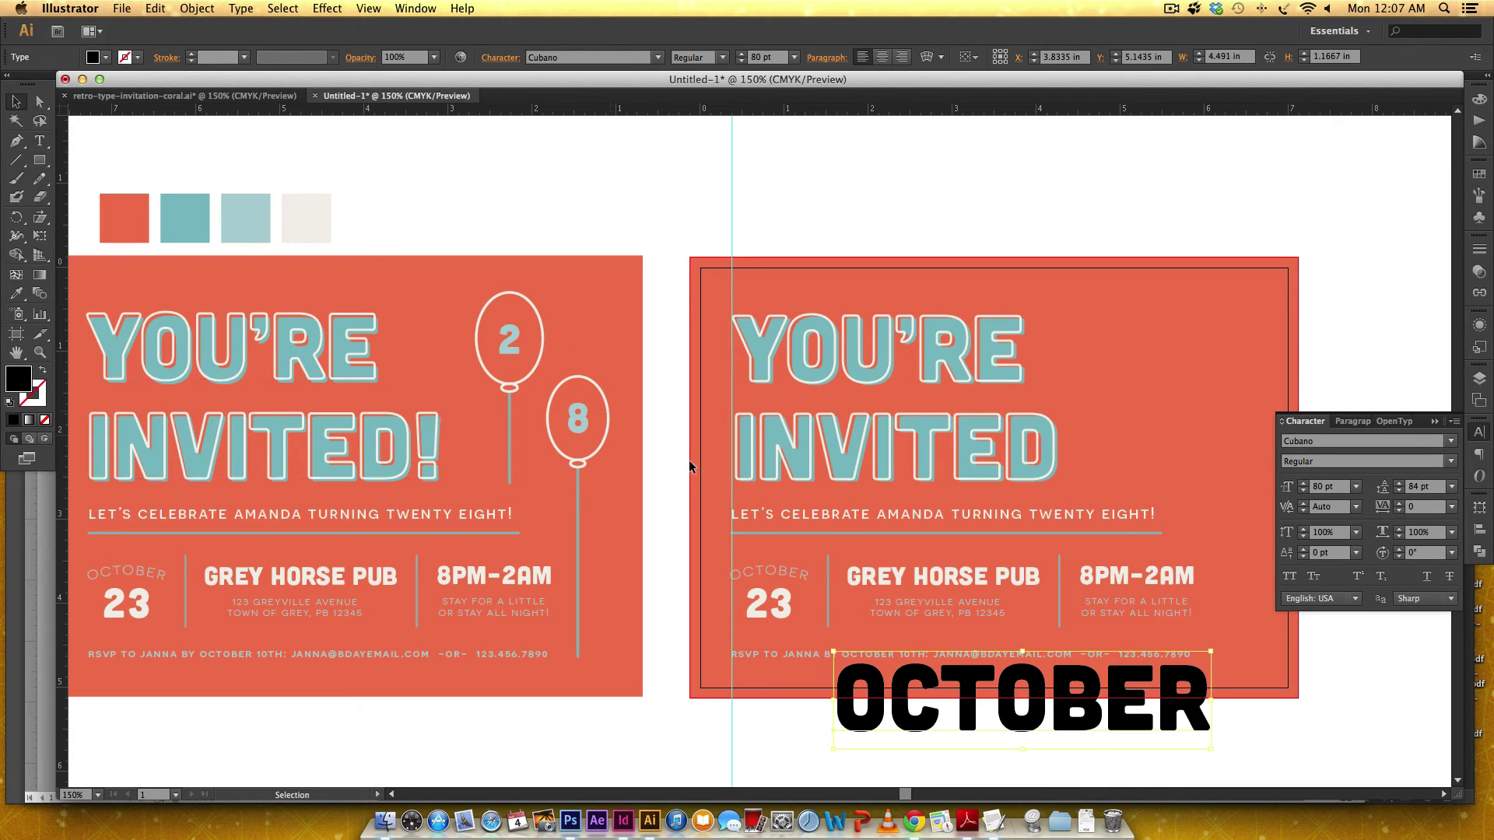
# Apply the address text style to OCTOBER at 13.5 pt and move it above the 23.
pyautogui.press('i')
pyautogui.click(803, 561)
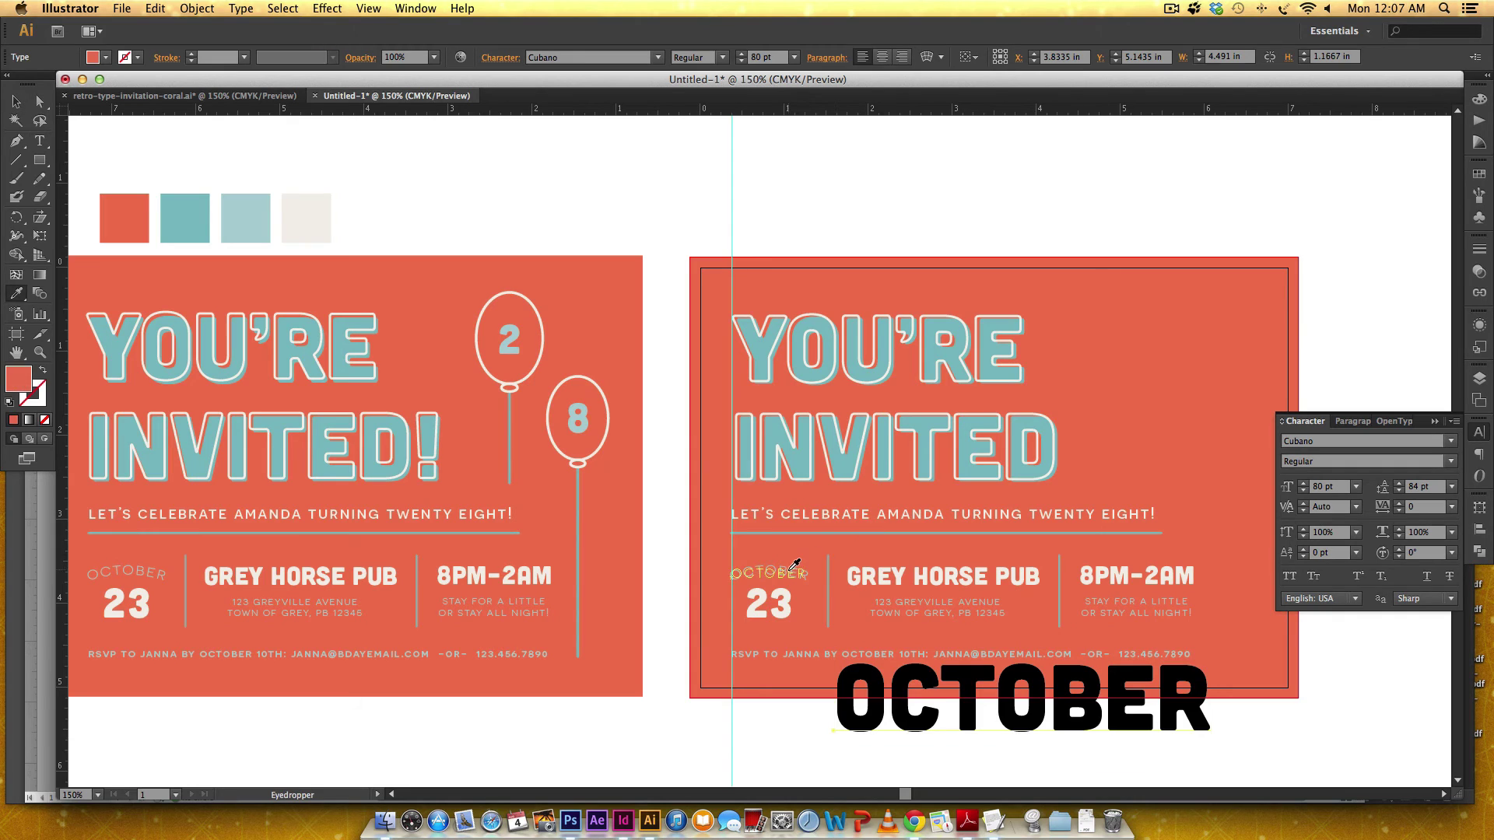
pyautogui.click(971, 610)
pyautogui.press('v')
pyautogui.click(1327, 486)
pyautogui.write('13.5')
pyautogui.press('Return')
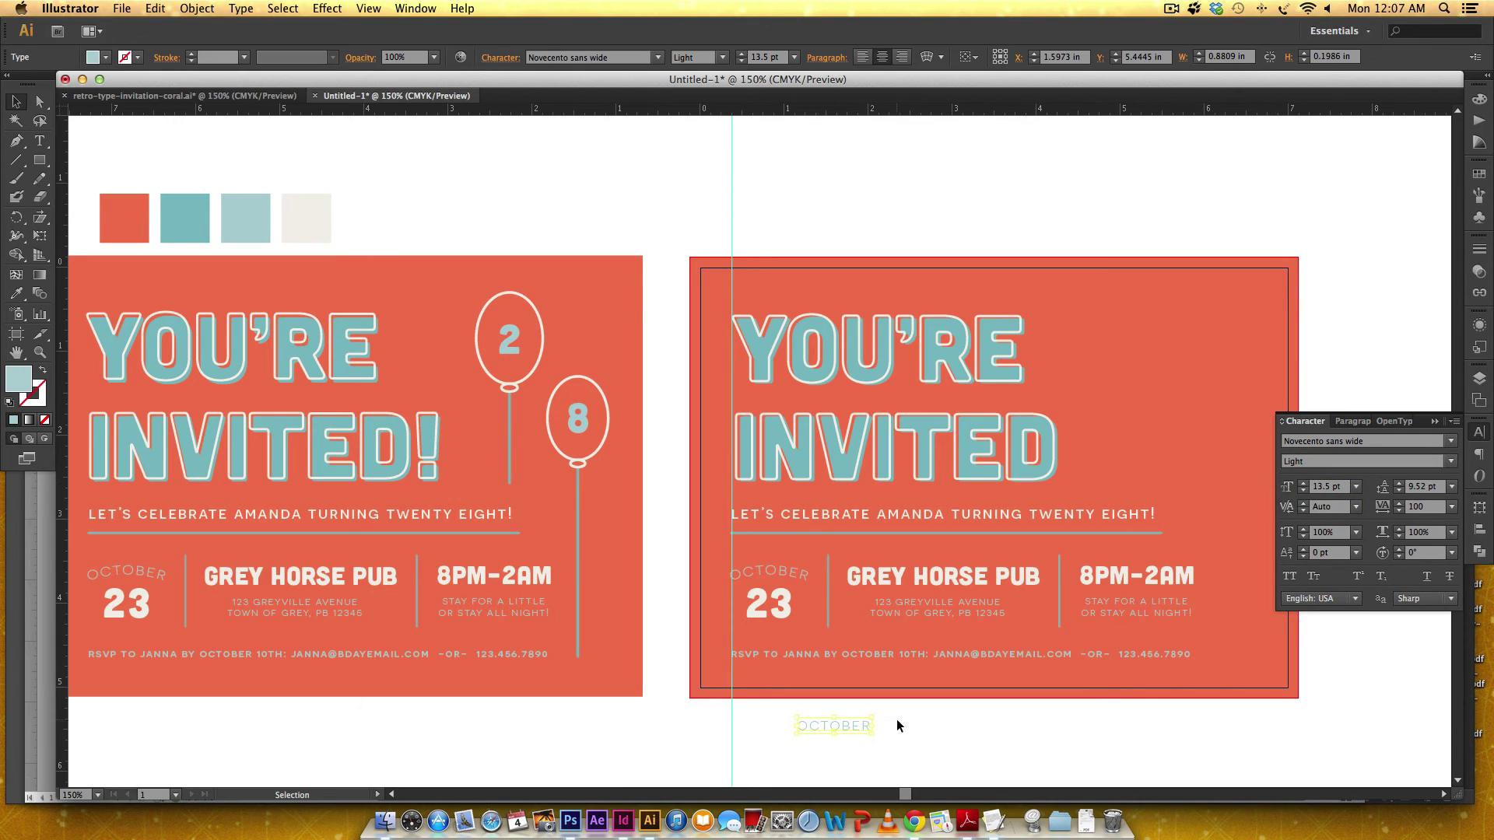
pyautogui.moveTo(847, 722); pyautogui.dragTo(783, 548)
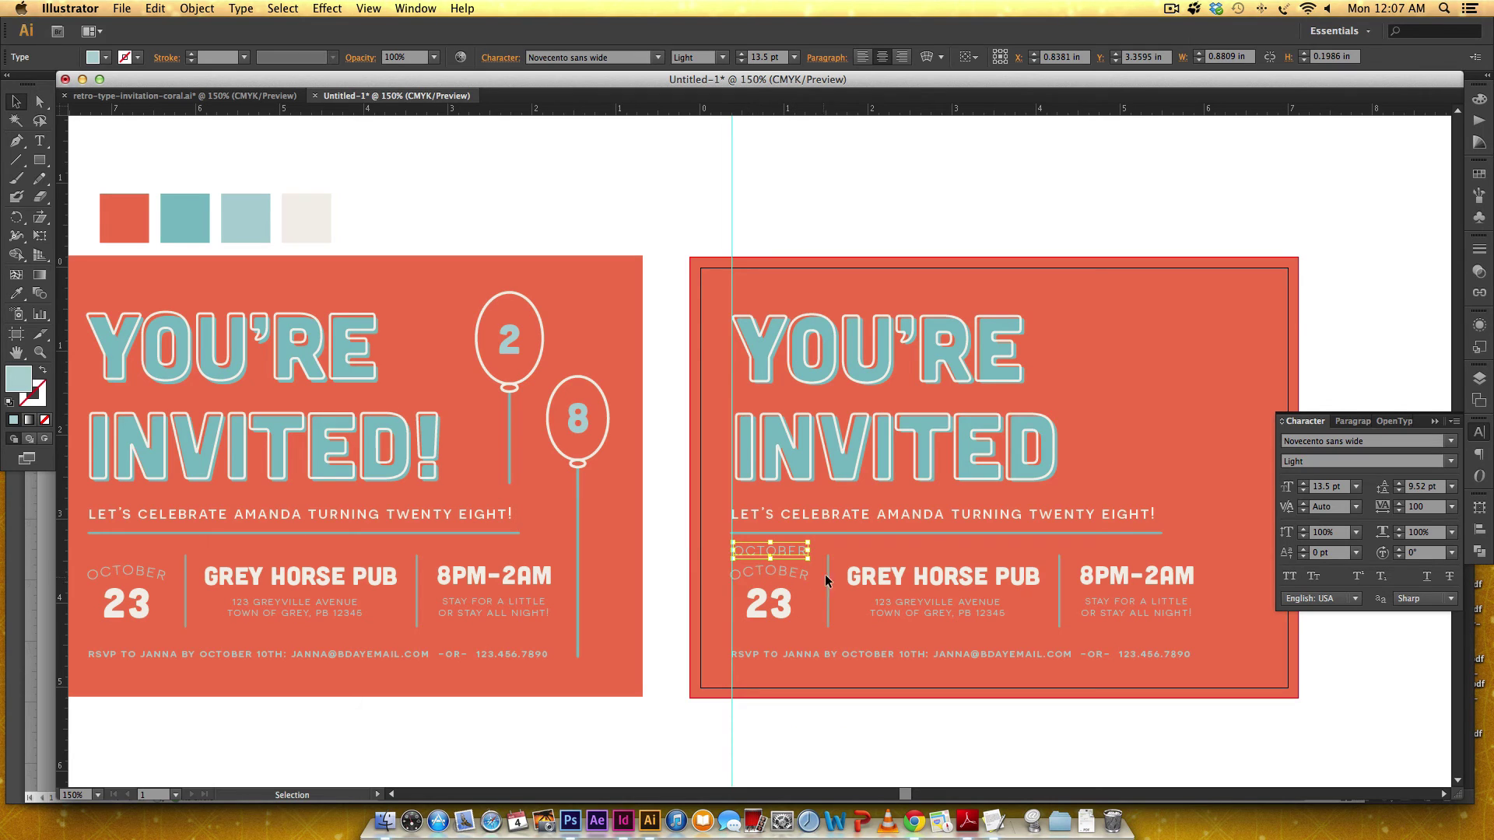
# Warp OCTOBER into an arc with 20% bend and nudge it down into place.
pyautogui.click(926, 61)
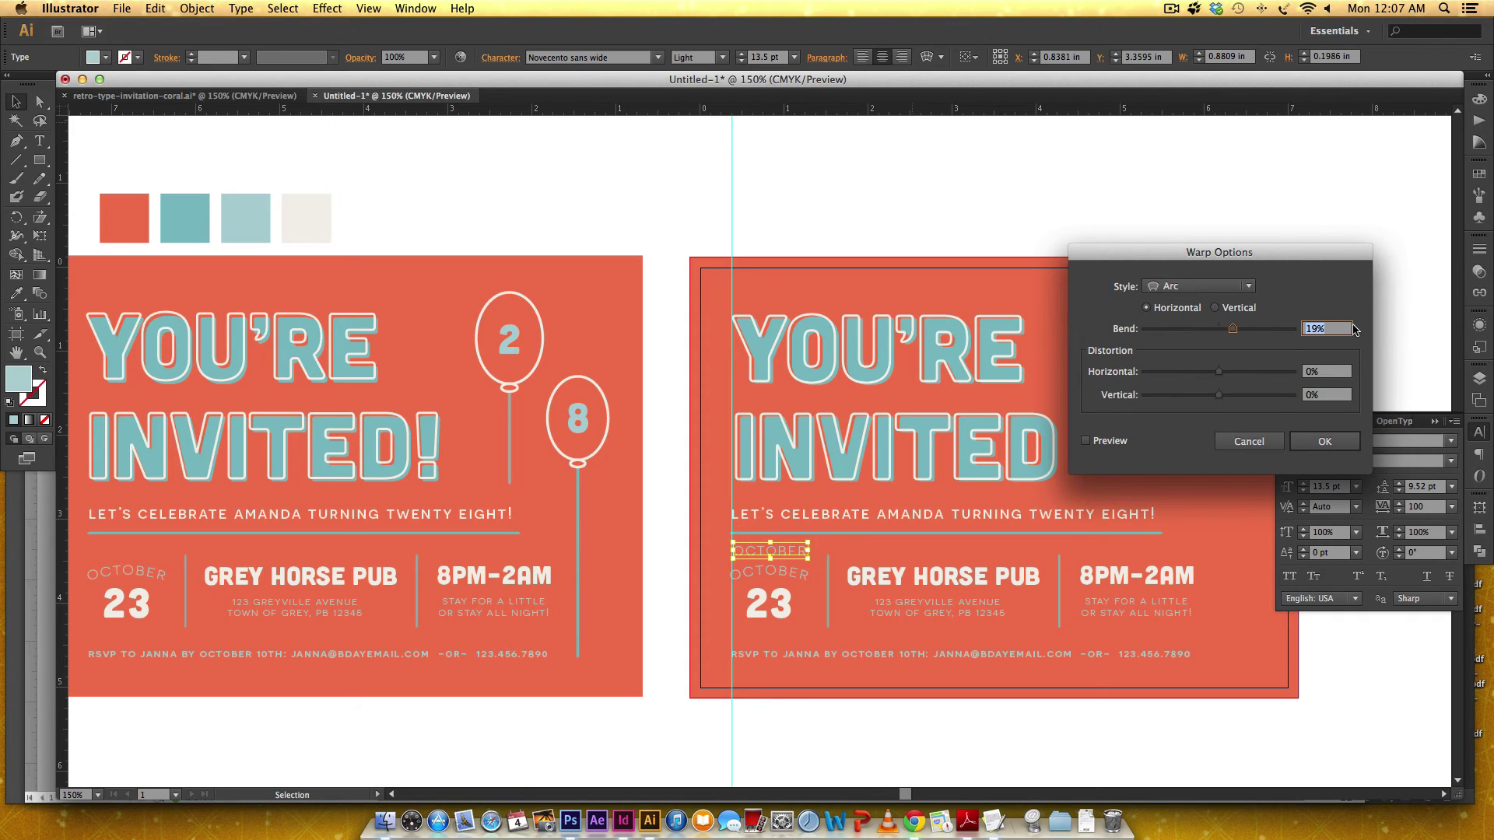
pyautogui.write('20')
pyautogui.click(1324, 441)
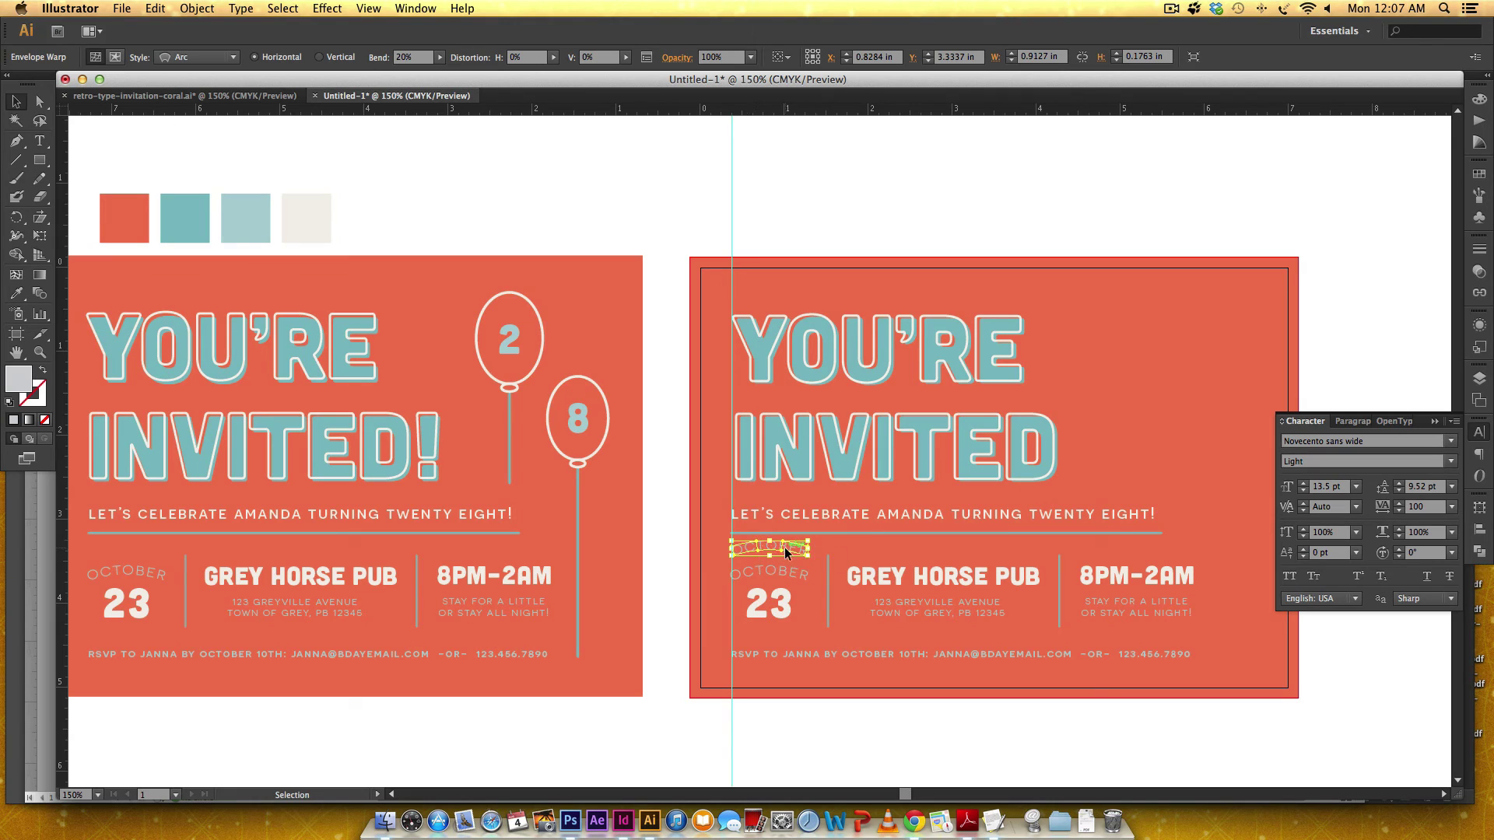
pyautogui.moveTo(784, 550); pyautogui.dragTo(786, 575)
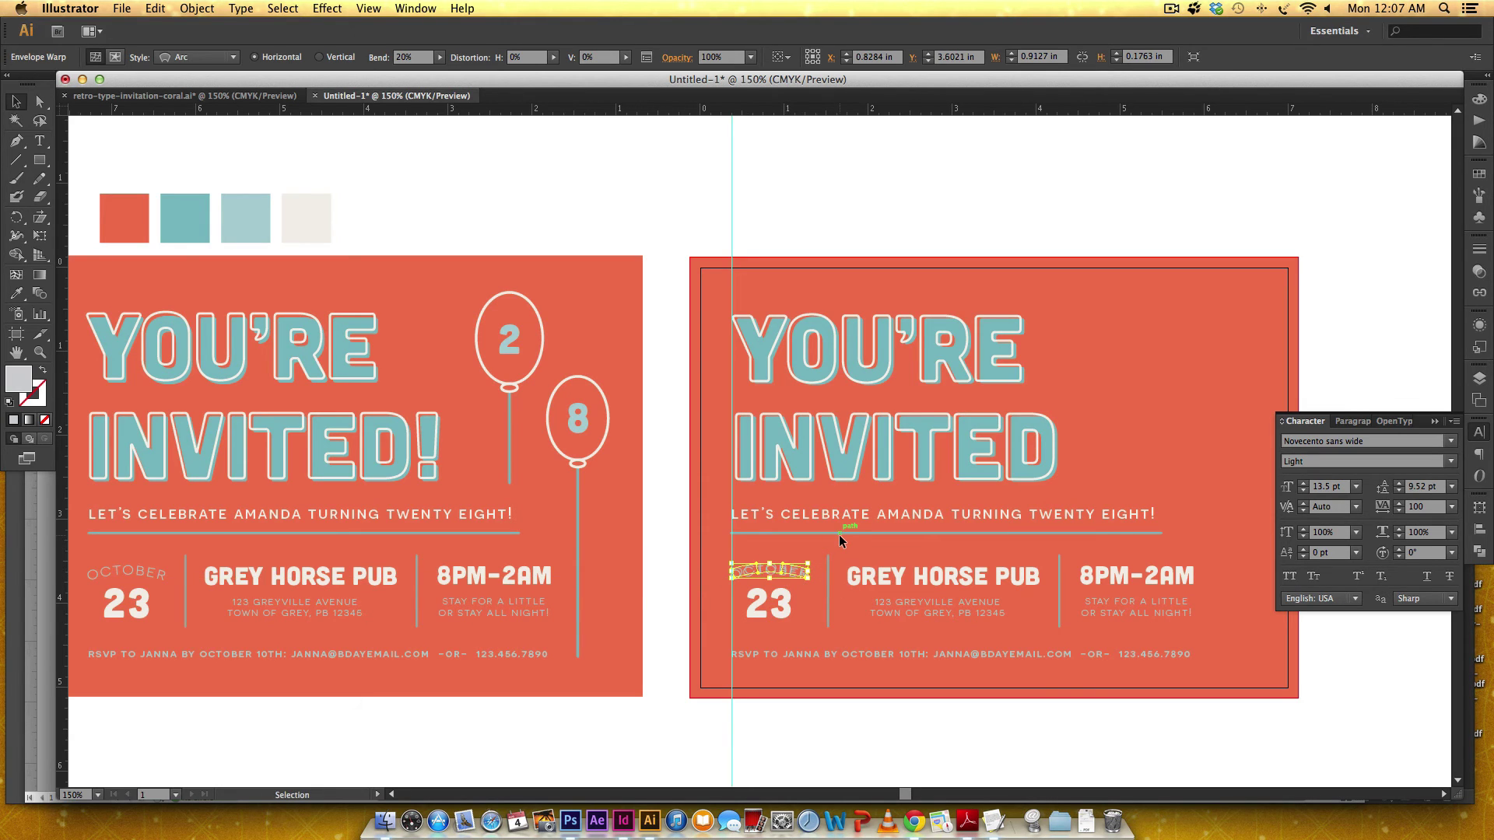
pyautogui.press('Down')
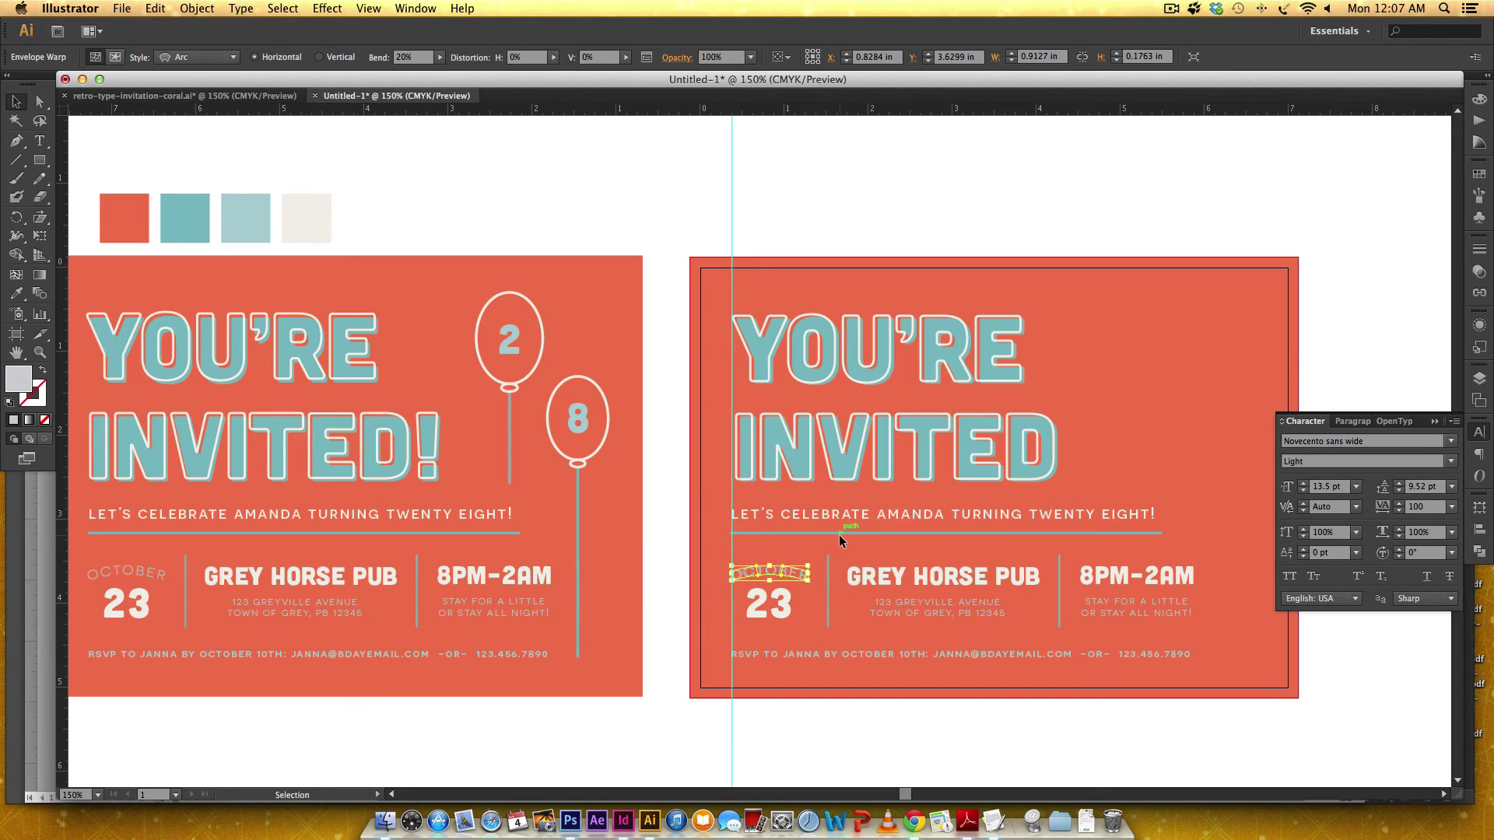
pyautogui.press('super+shift+a')
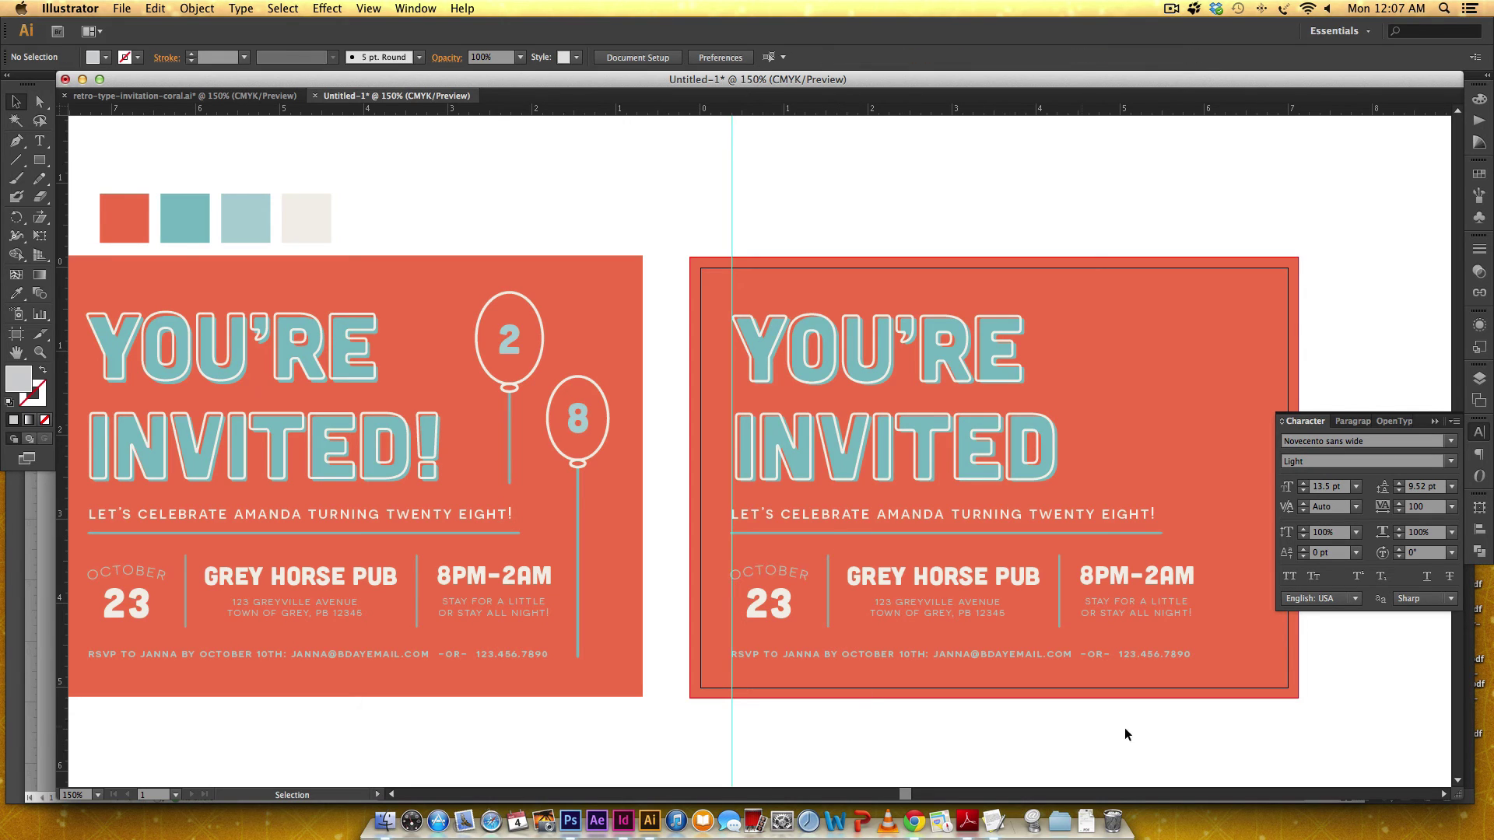
# Add a new layer above dividers and draw an oval balloon on the right postcard.
pyautogui.moveTo(1187, 679); pyautogui.dragTo(1100, 690)
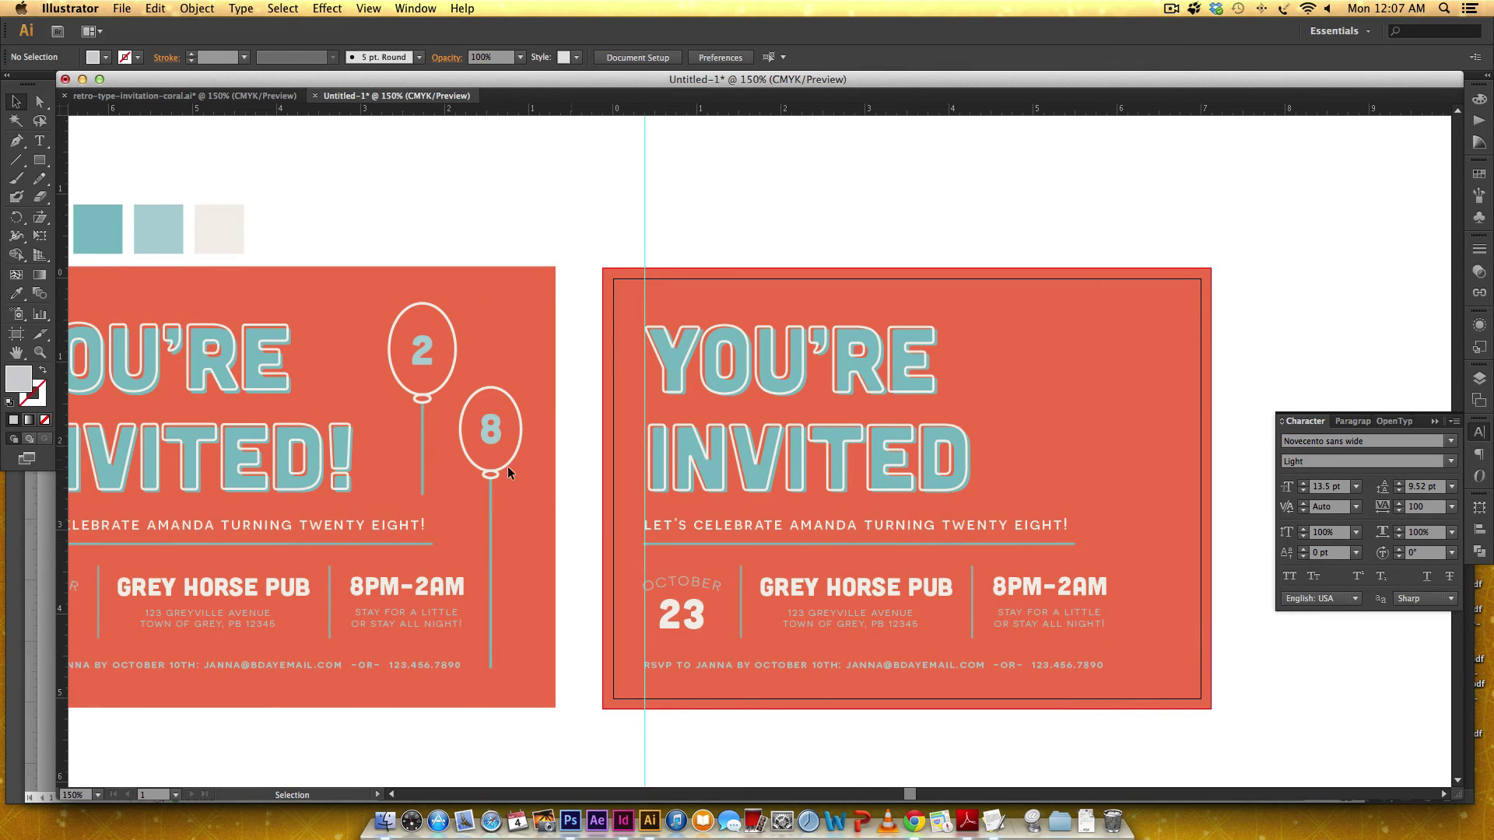
pyautogui.click(1479, 379)
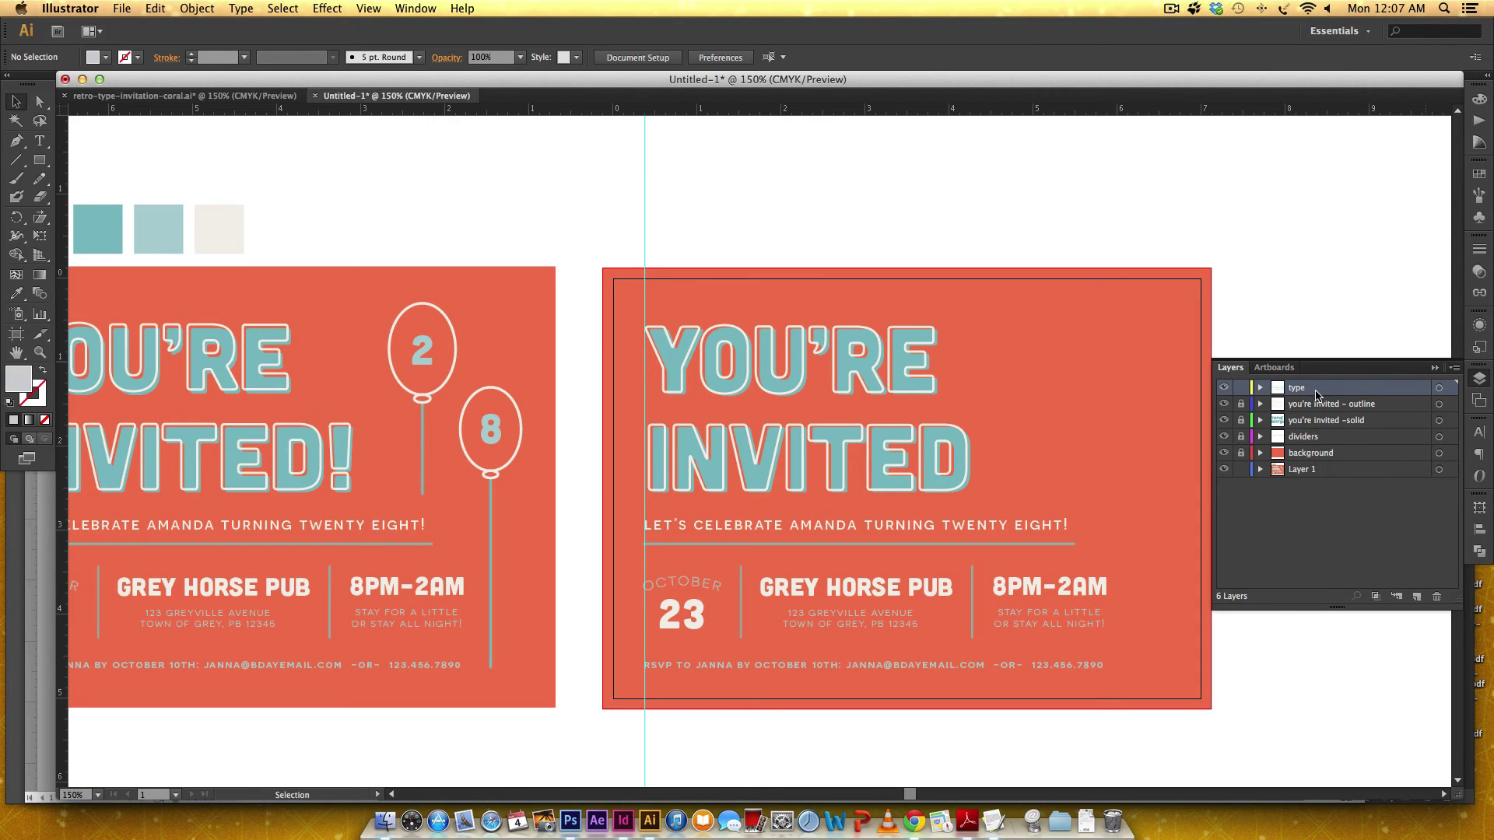
pyautogui.click(1304, 435)
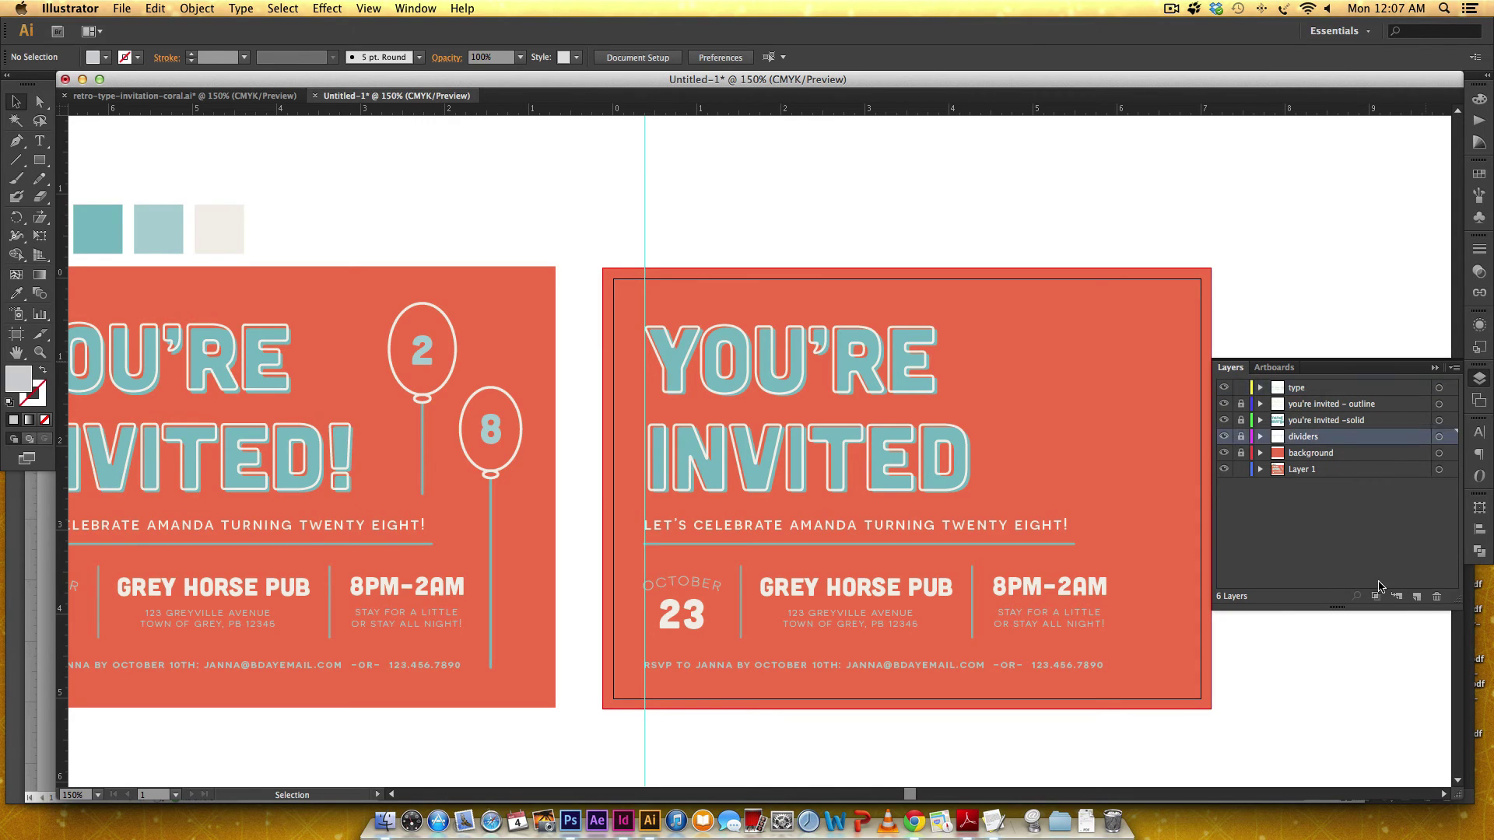
pyautogui.click(1416, 596)
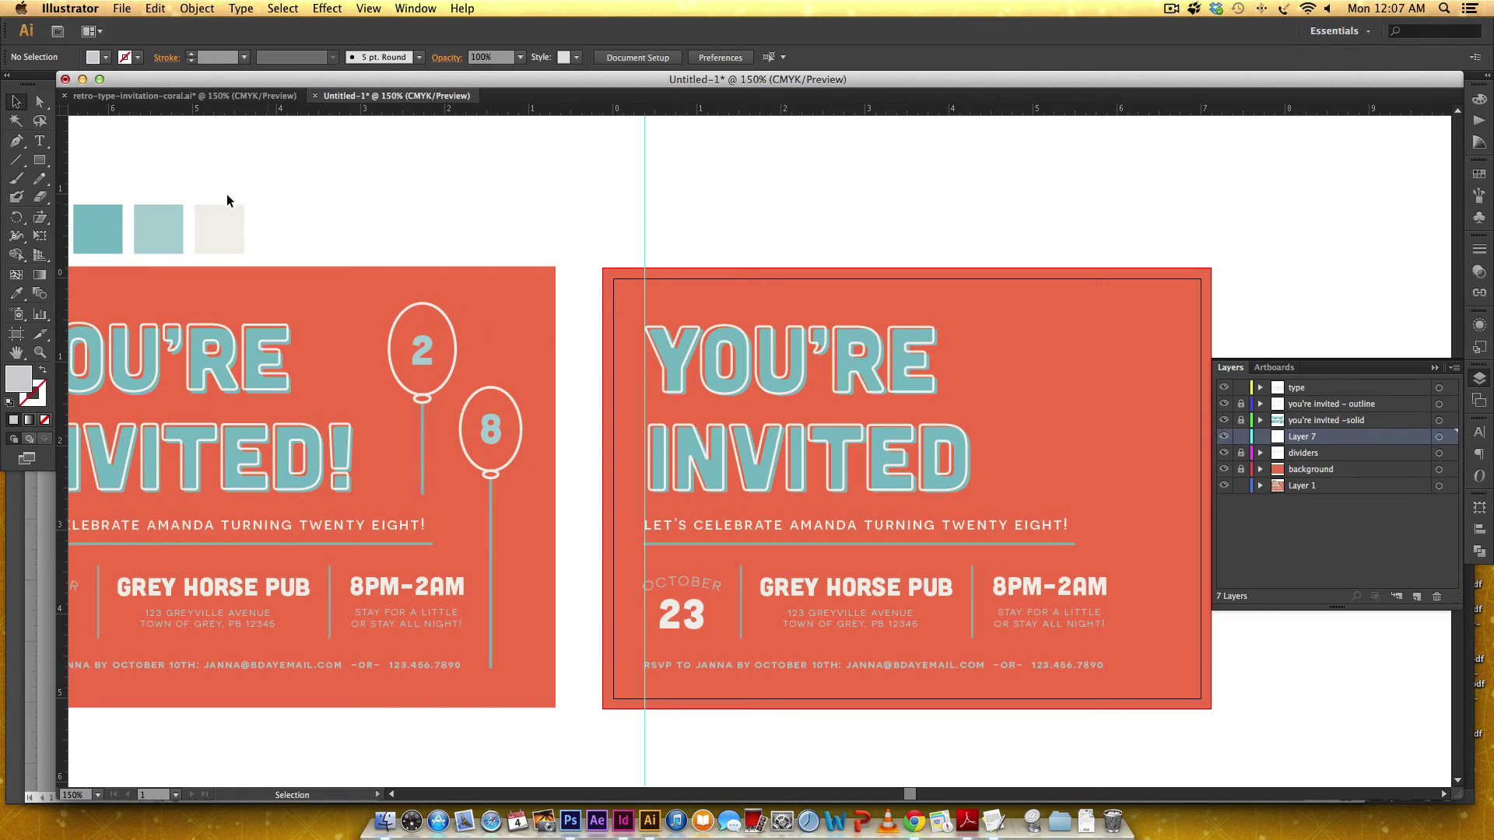
pyautogui.moveTo(40, 159); pyautogui.dragTo(116, 204)
pyautogui.moveTo(1044, 305); pyautogui.dragTo(1111, 404)
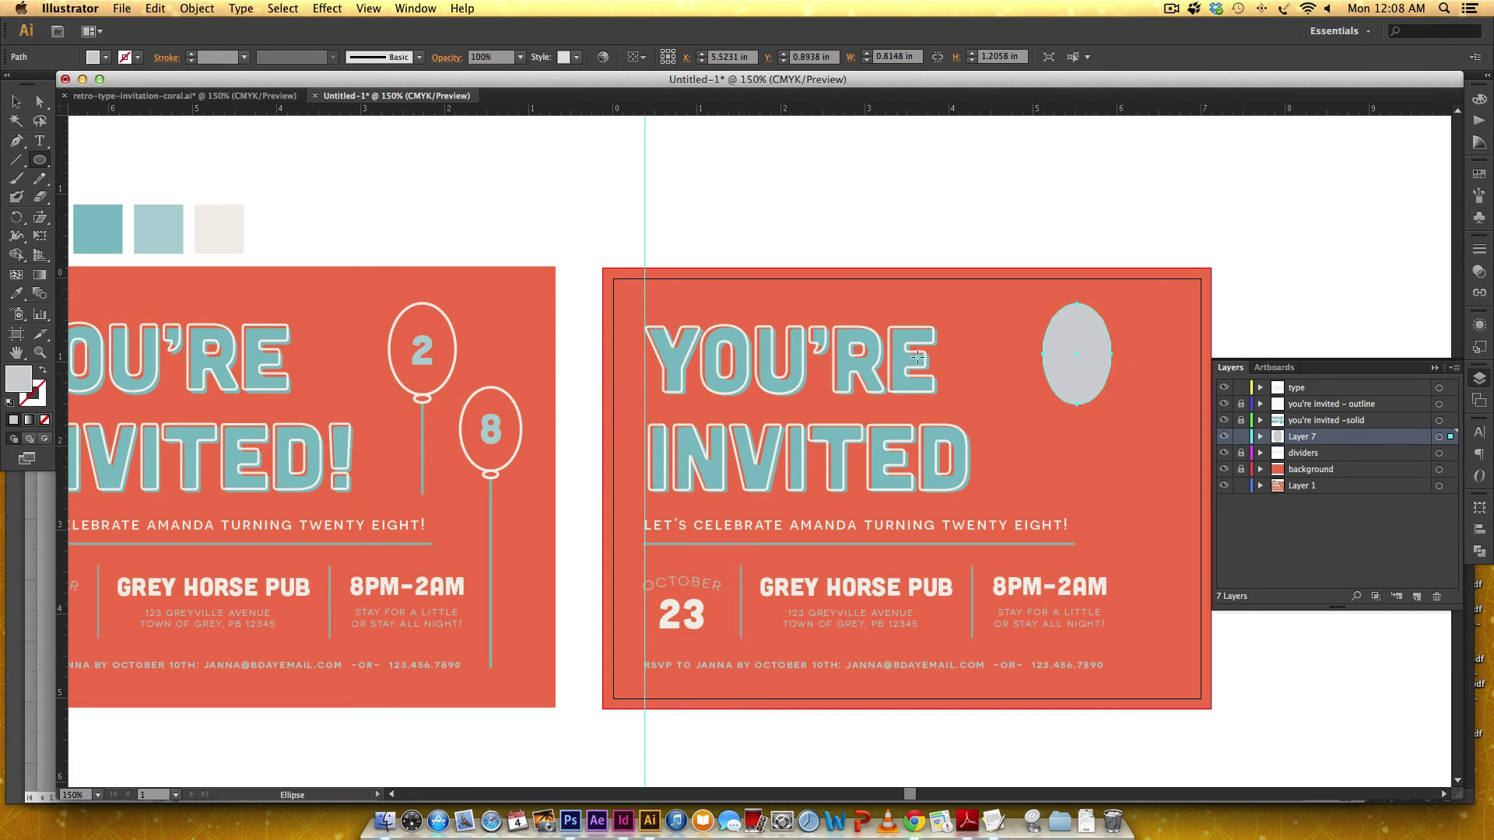
pyautogui.press('v')
# Give the oval no fill and a 2 pt cream stroke sampled from the swatches.
pyautogui.click(44, 419)
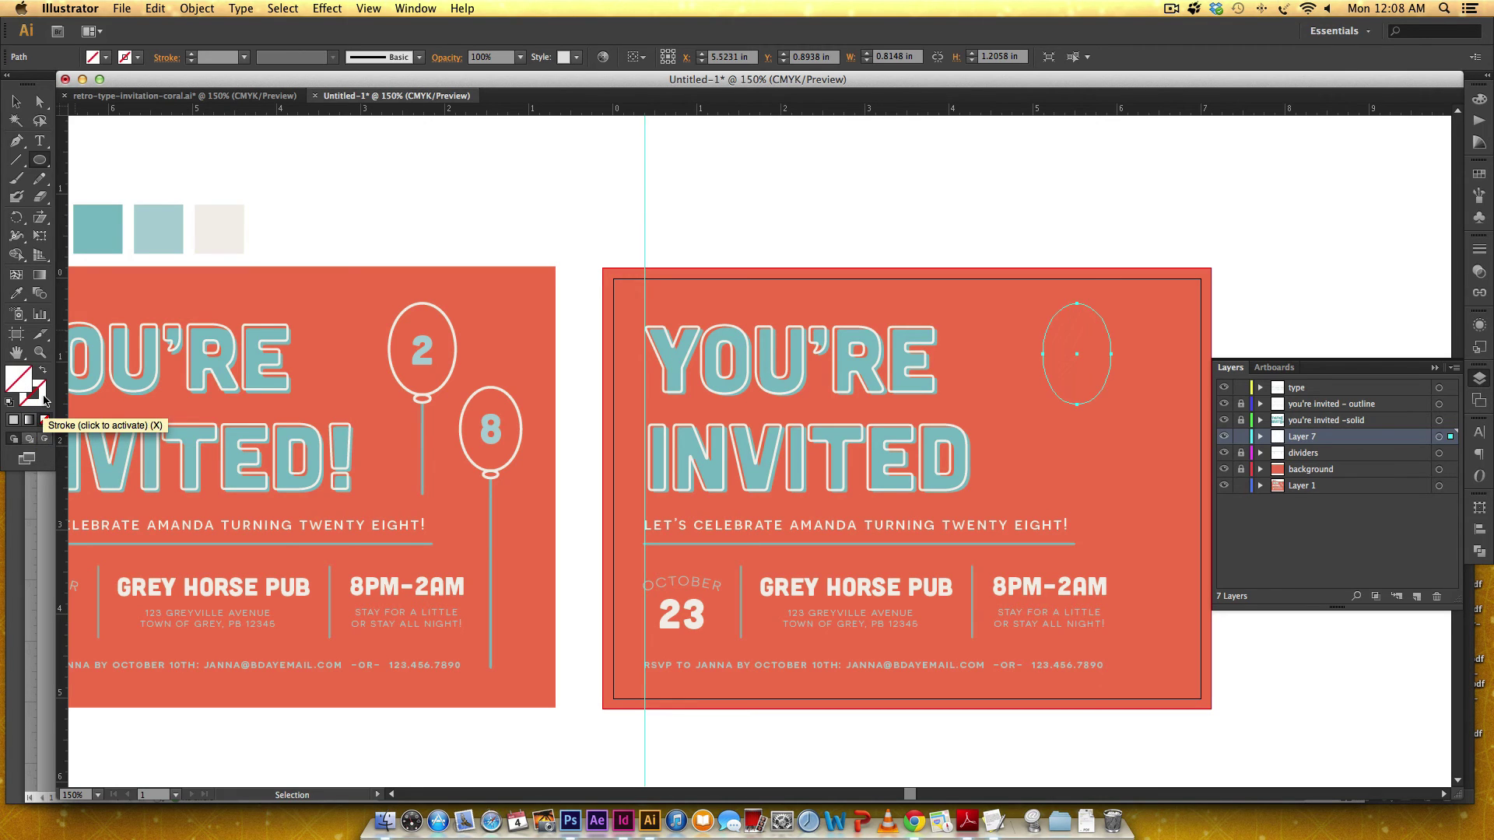
pyautogui.click(44, 400)
pyautogui.press('i')
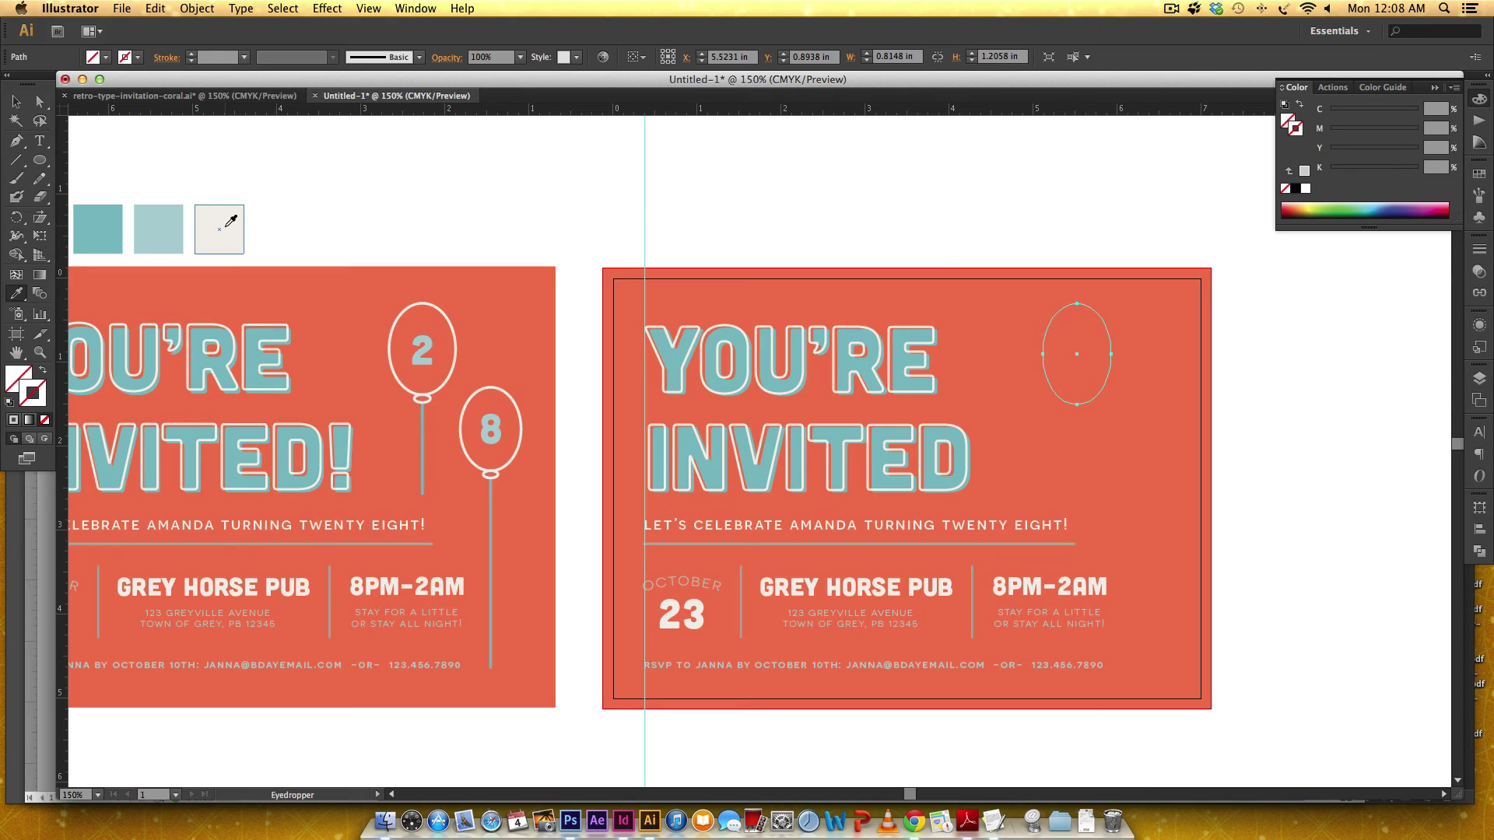
pyautogui.click(224, 223)
pyautogui.click(1479, 249)
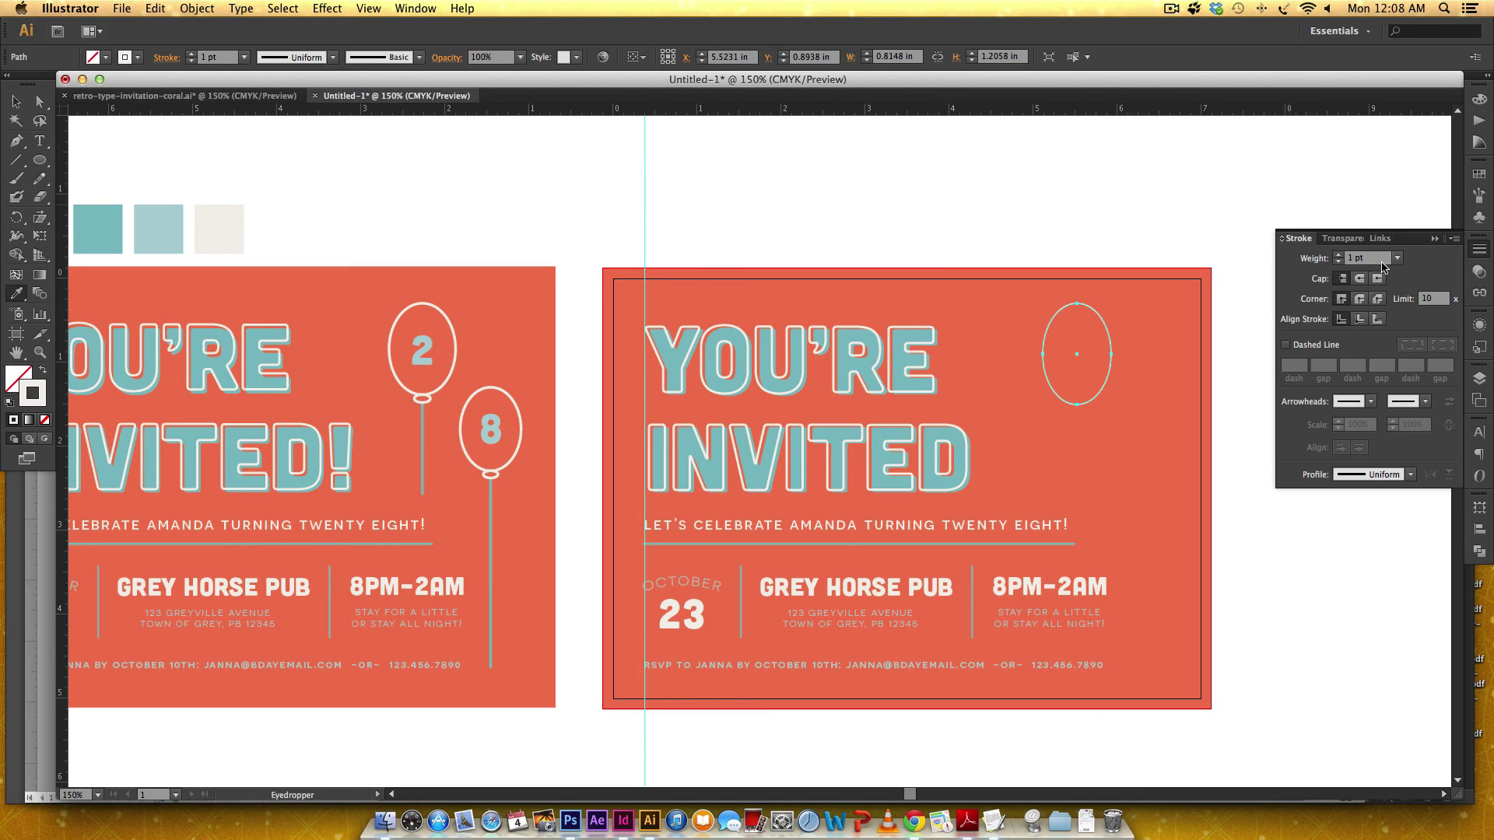
pyautogui.click(1339, 254)
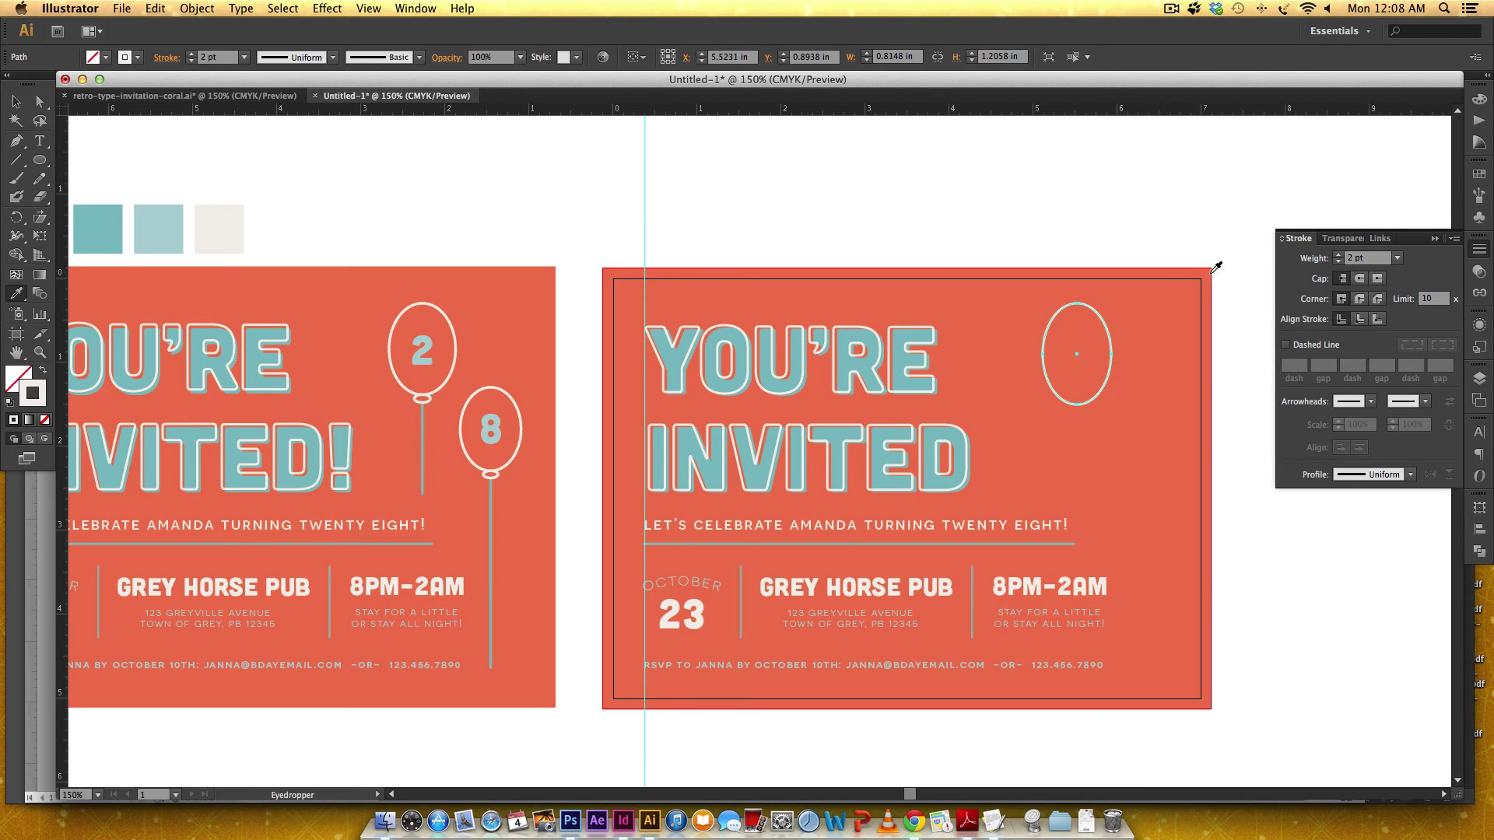
# Place a small ellipse copy below the balloon as its knot.
pyautogui.press('v')
pyautogui.click(1180, 201)
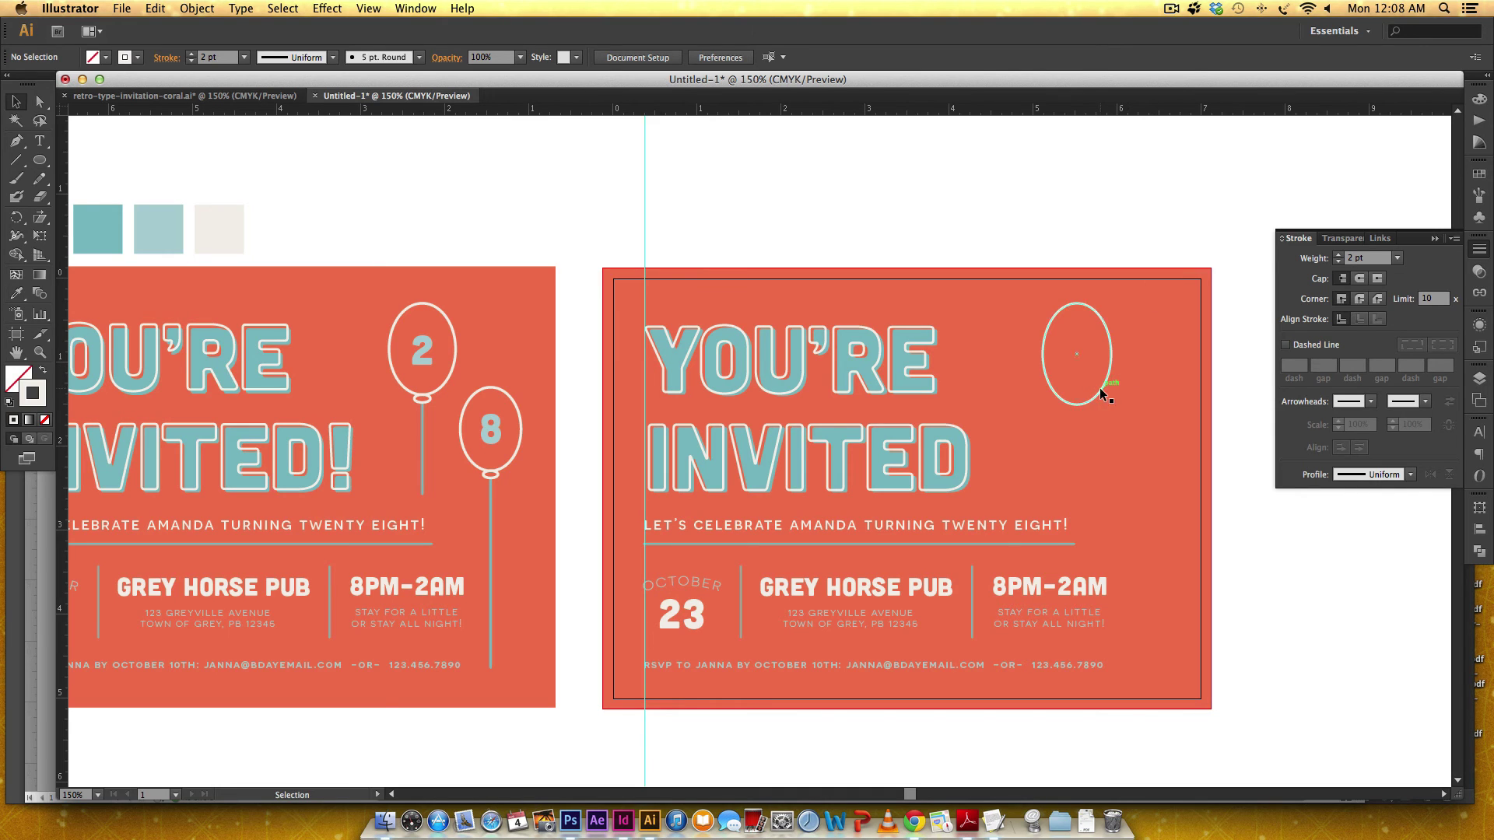
pyautogui.moveTo(1099, 394); pyautogui.dragTo(1080, 419)
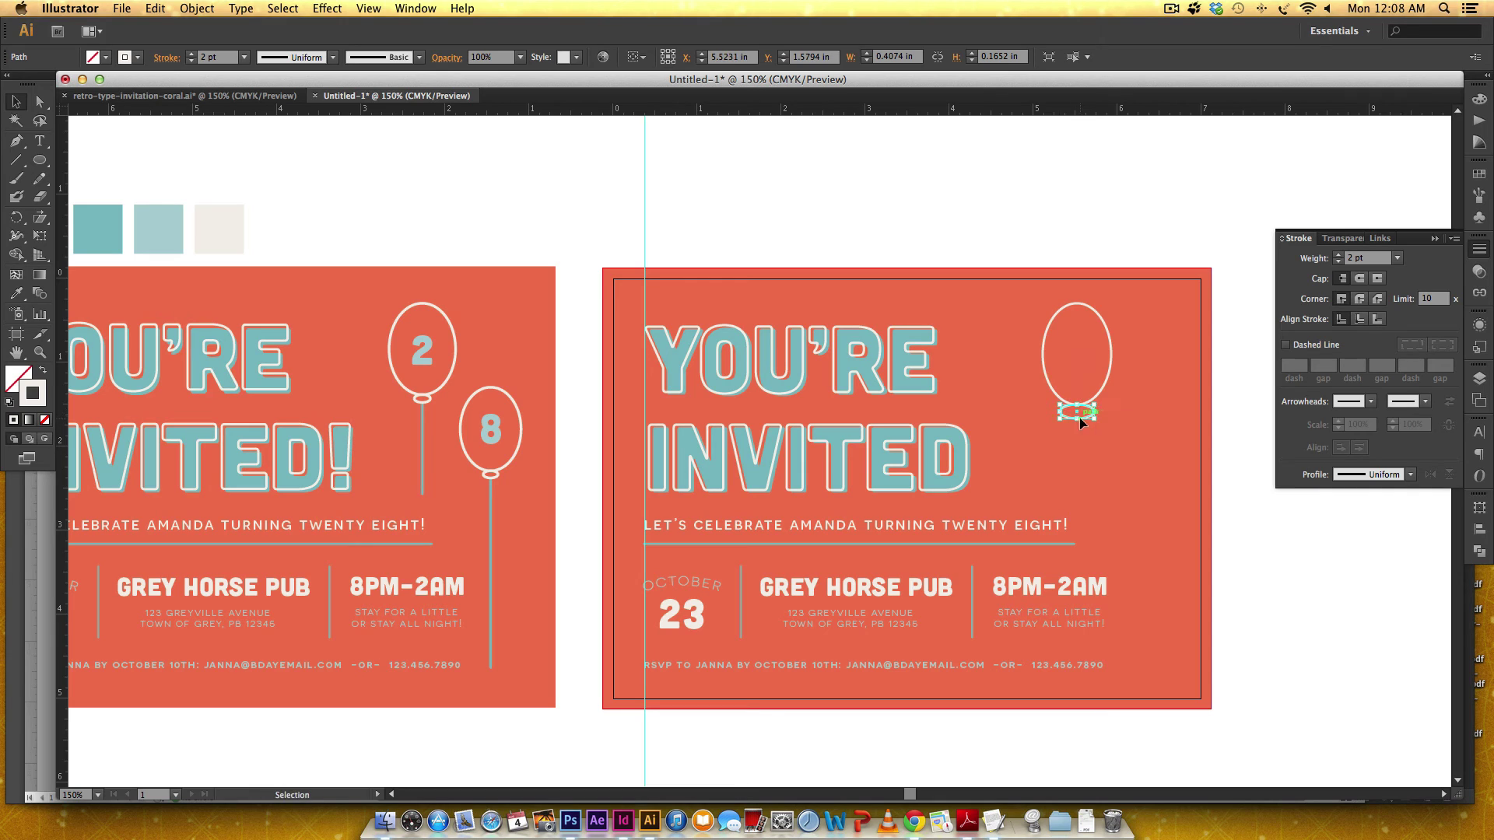
# Match the right balloon's outline to the original by setting its stroke to 2.25 pt.
pyautogui.click(1223, 471)
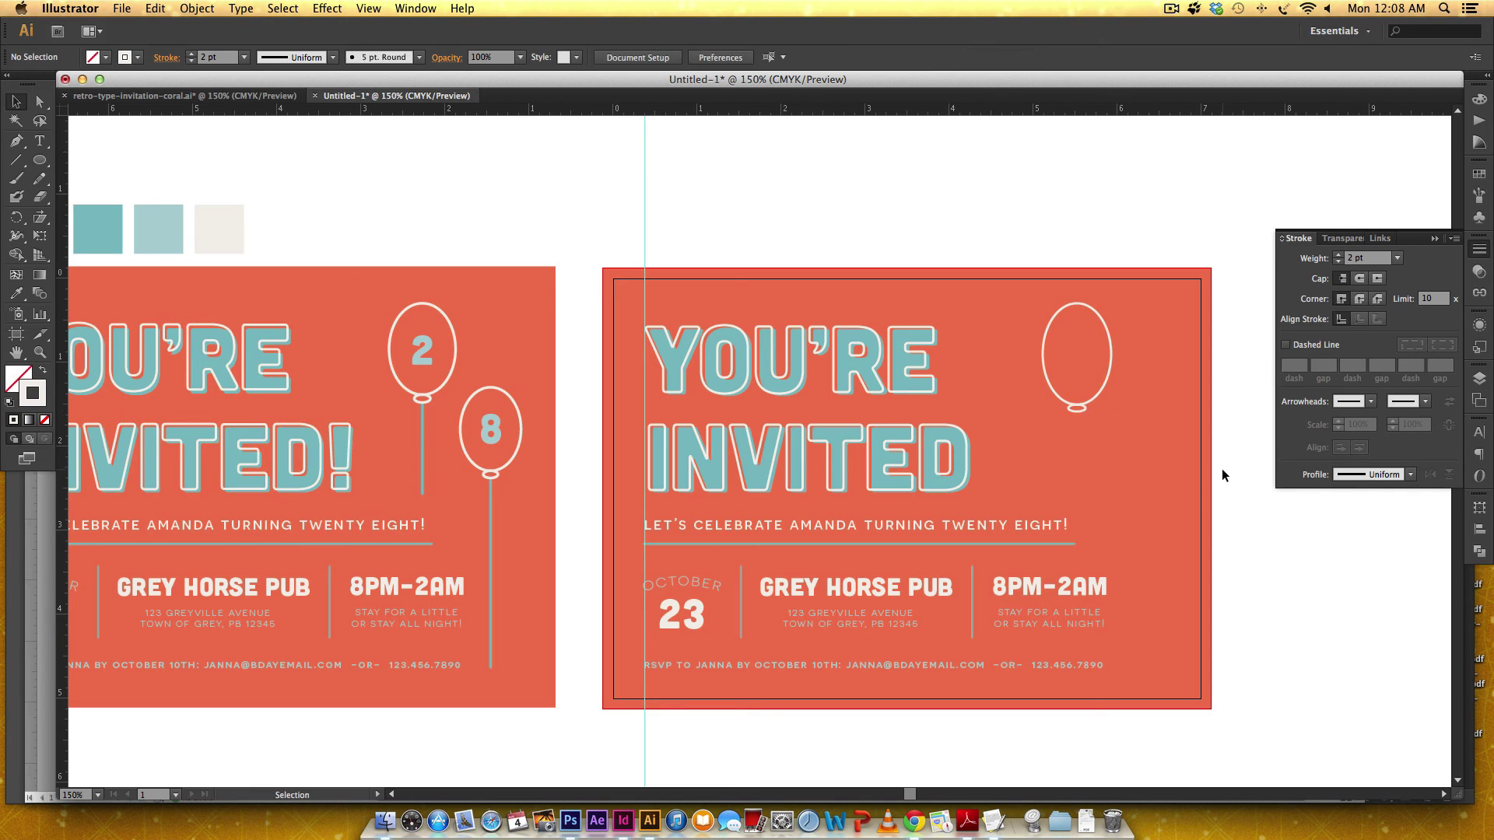
pyautogui.click(422, 465)
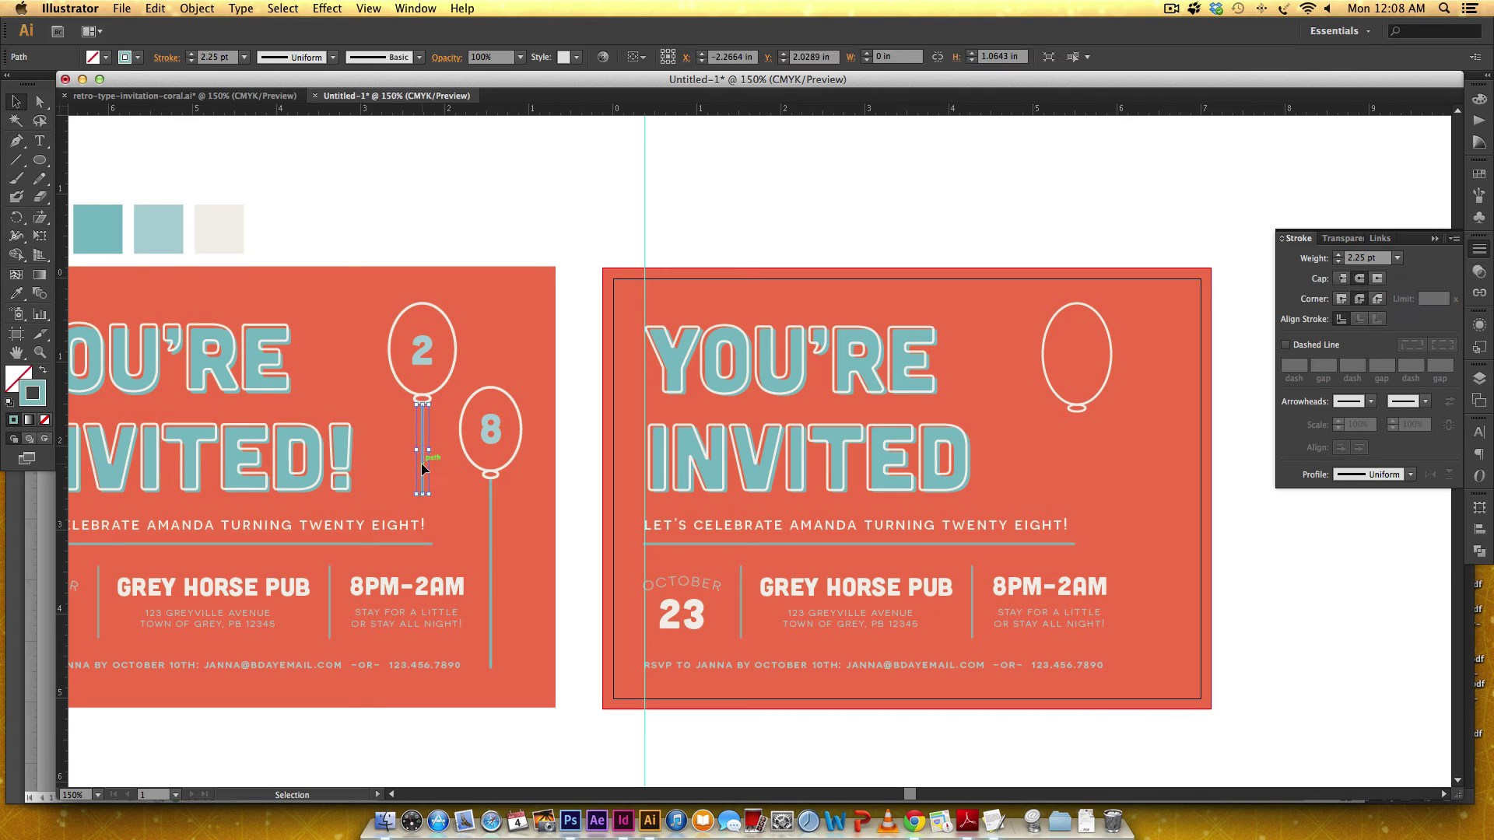
pyautogui.click(1050, 330)
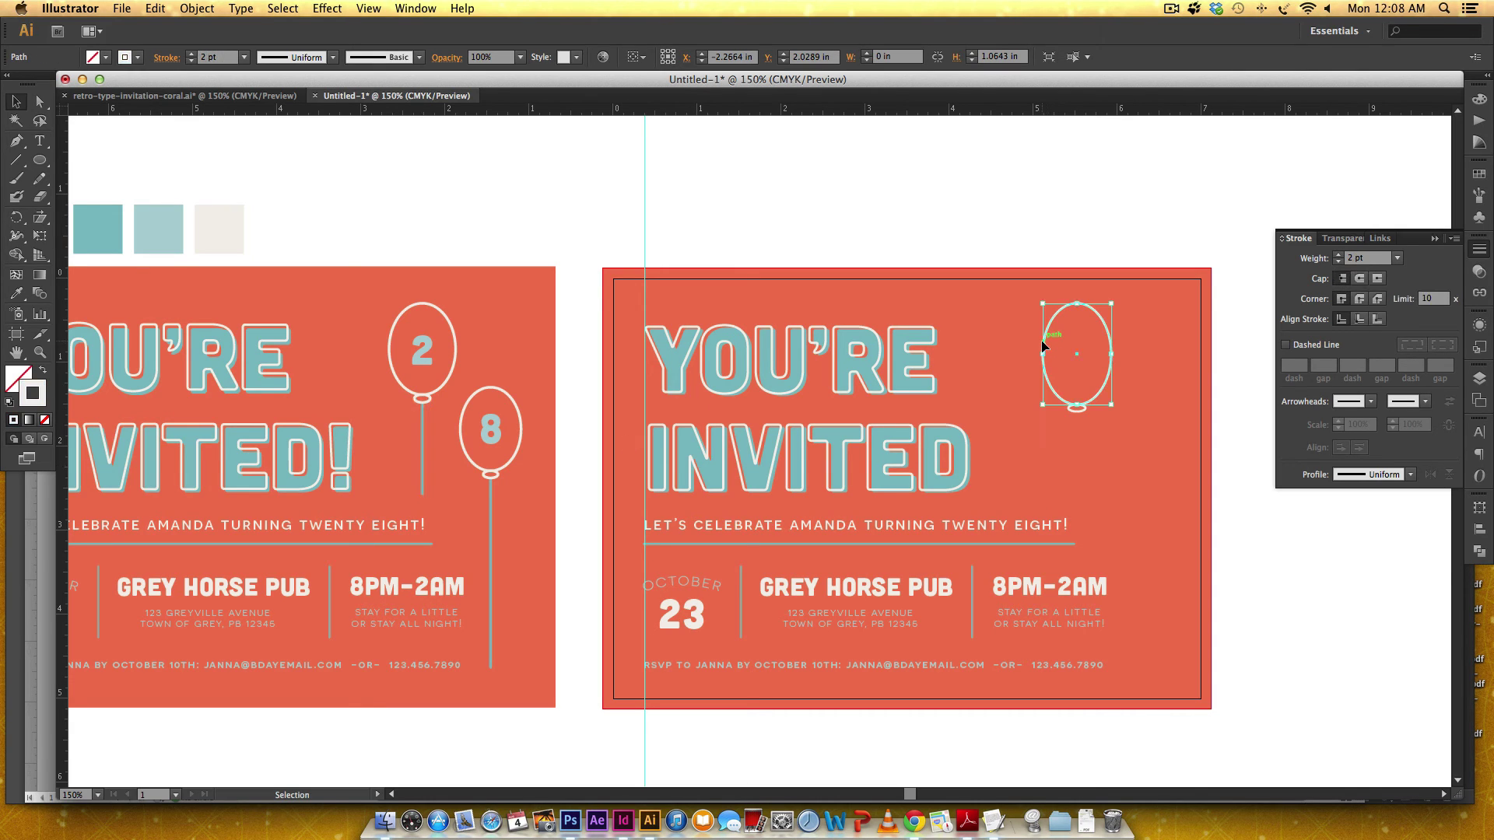
pyautogui.click(452, 319)
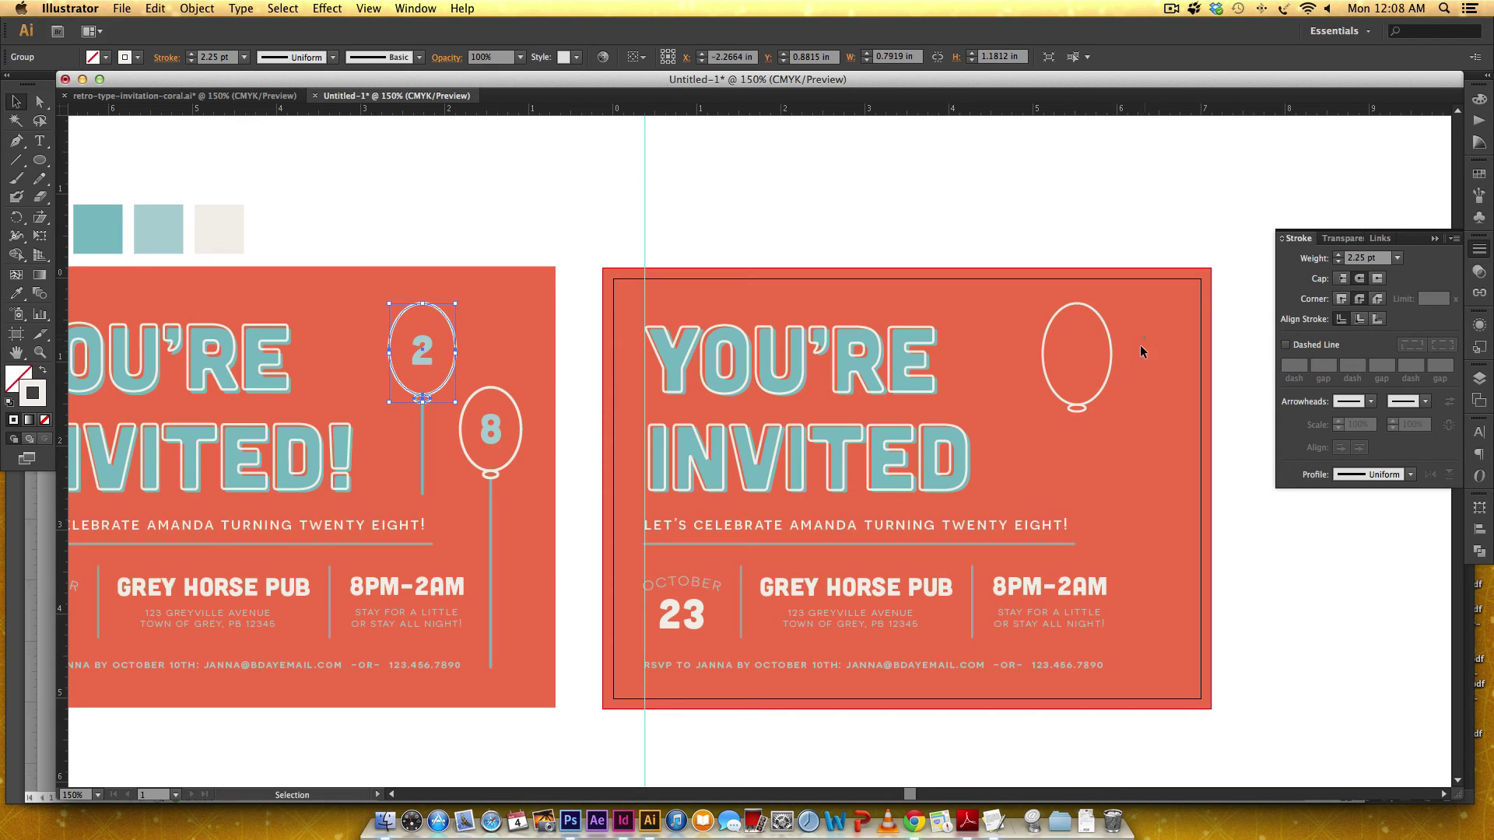
pyautogui.click(1074, 411)
pyautogui.click(1350, 259)
pyautogui.write('2.25')
pyautogui.press('Return')
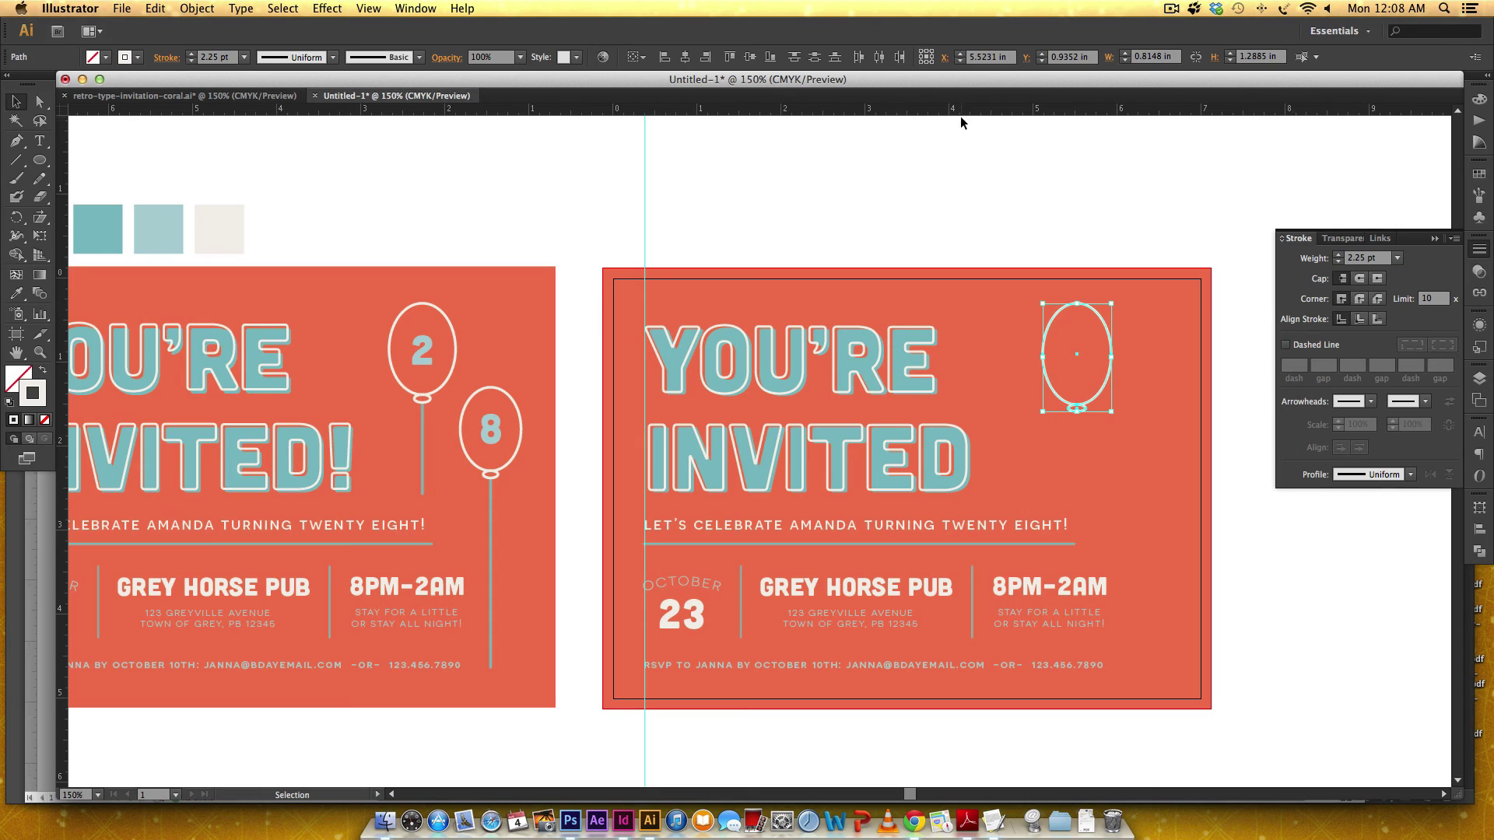
# Copy the balloon string to the right card, move it onto Layer 7 and rename it 'balloons'.
pyautogui.click(918, 196)
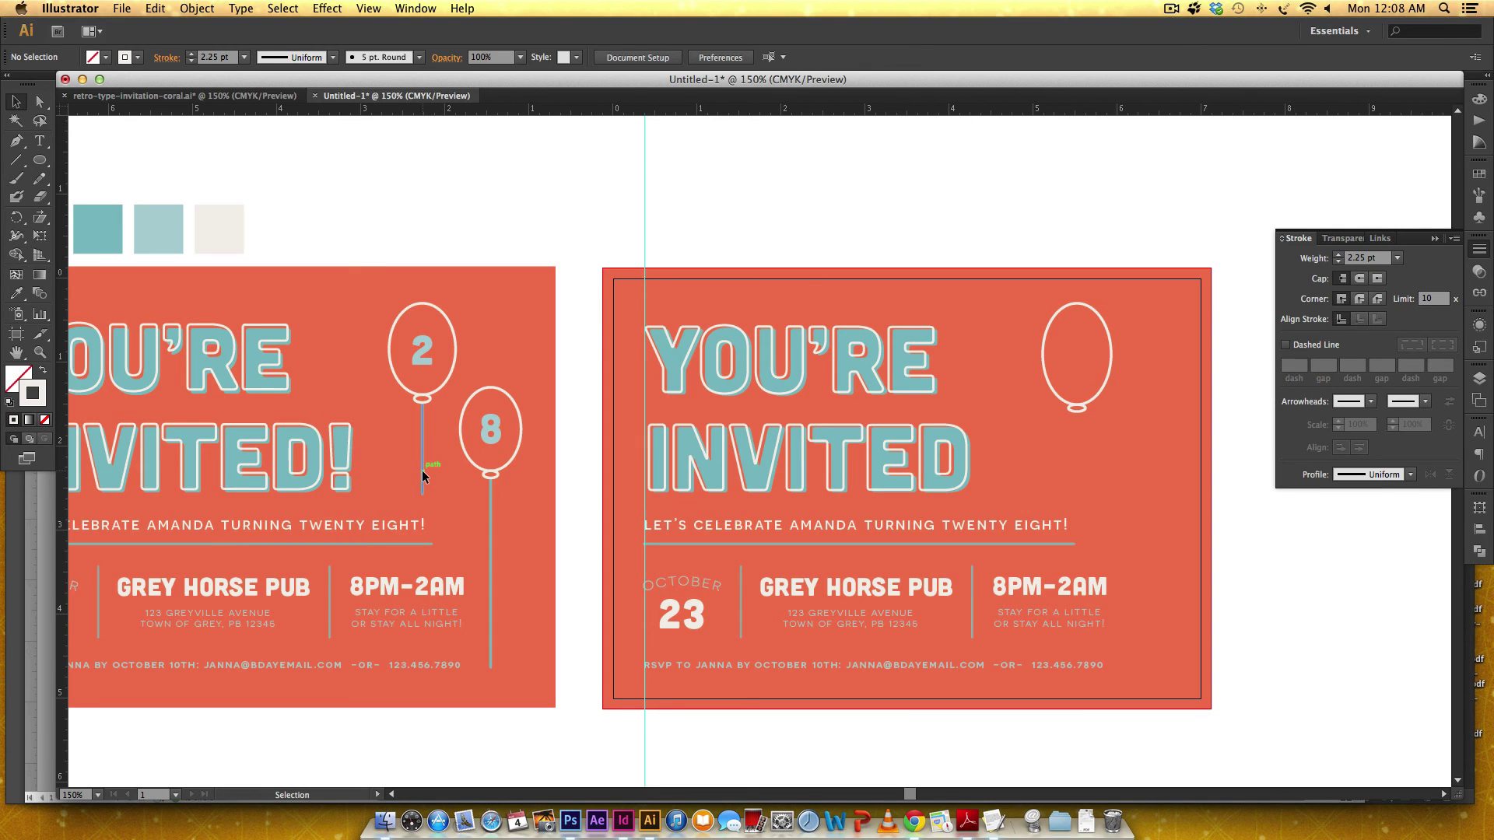
pyautogui.moveTo(422, 470)
pyautogui.mouseDown()
pyautogui.moveTo(825, 463)
pyautogui.moveTo(1077, 487)
pyautogui.mouseUp()
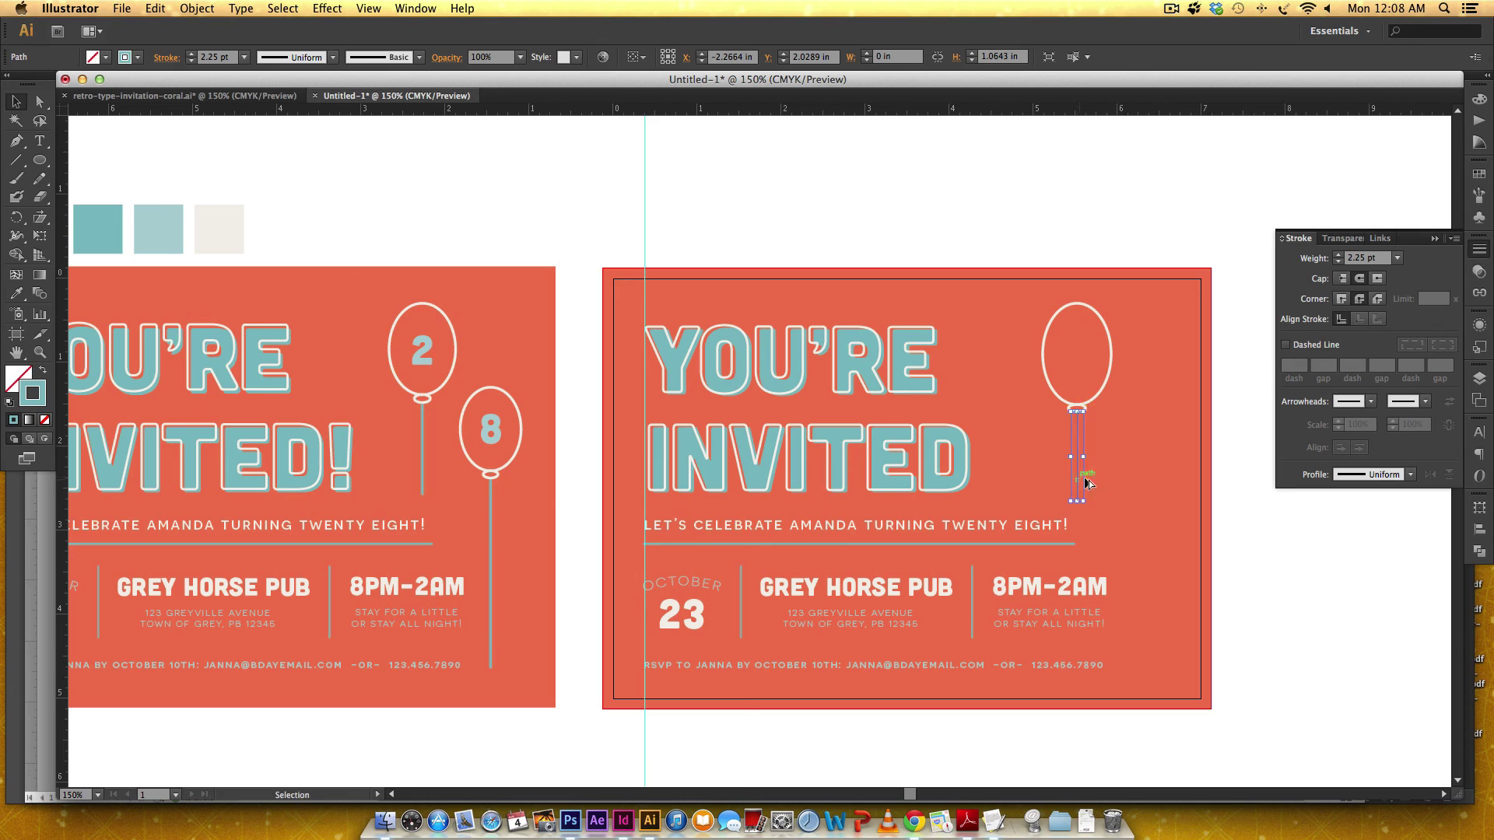
pyautogui.click(1479, 379)
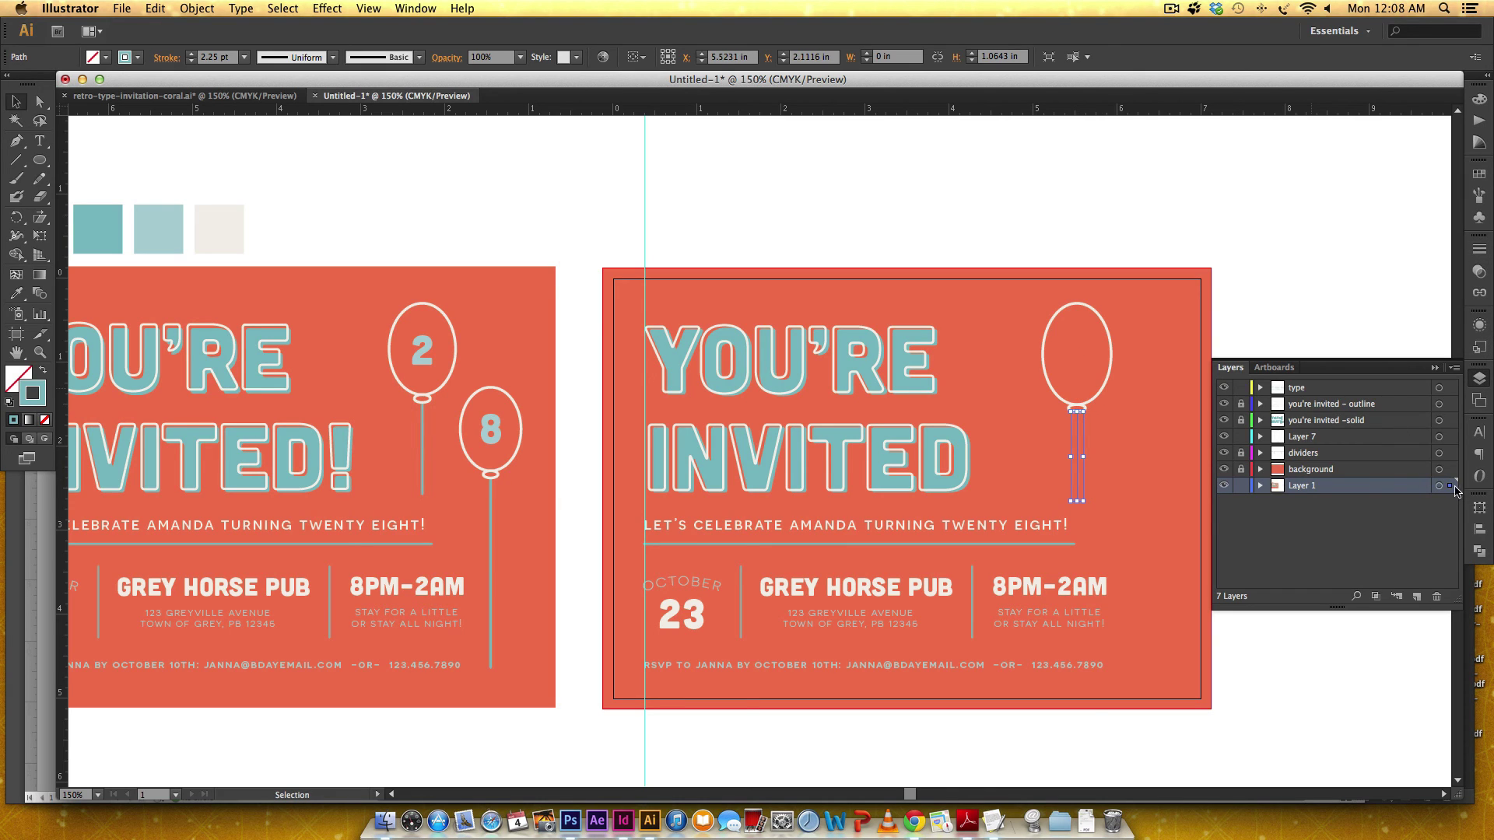
pyautogui.moveTo(1450, 487); pyautogui.dragTo(1450, 440)
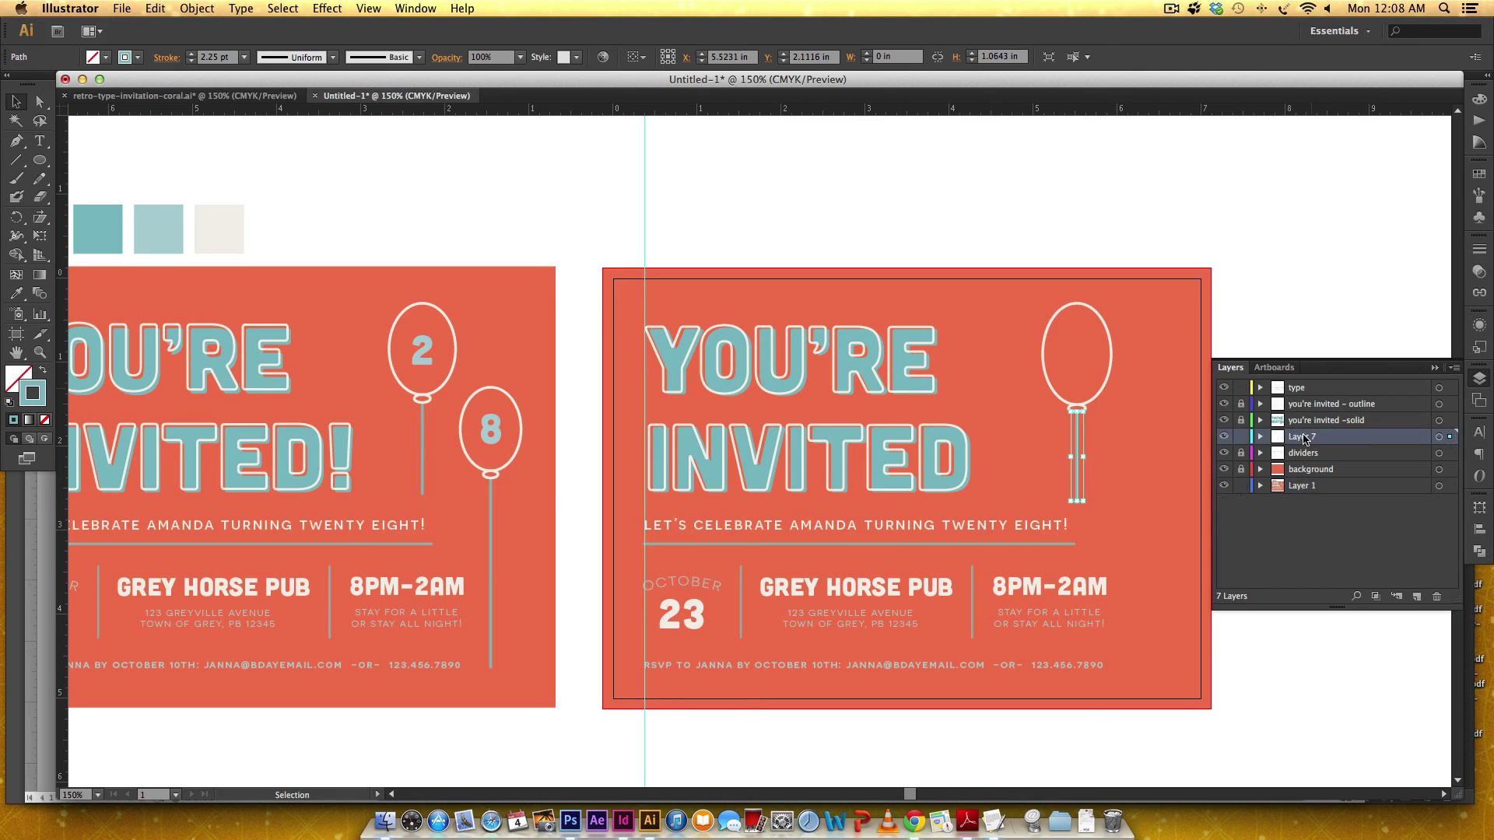
pyautogui.doubleClick(1338, 434)
pyautogui.write('ba')
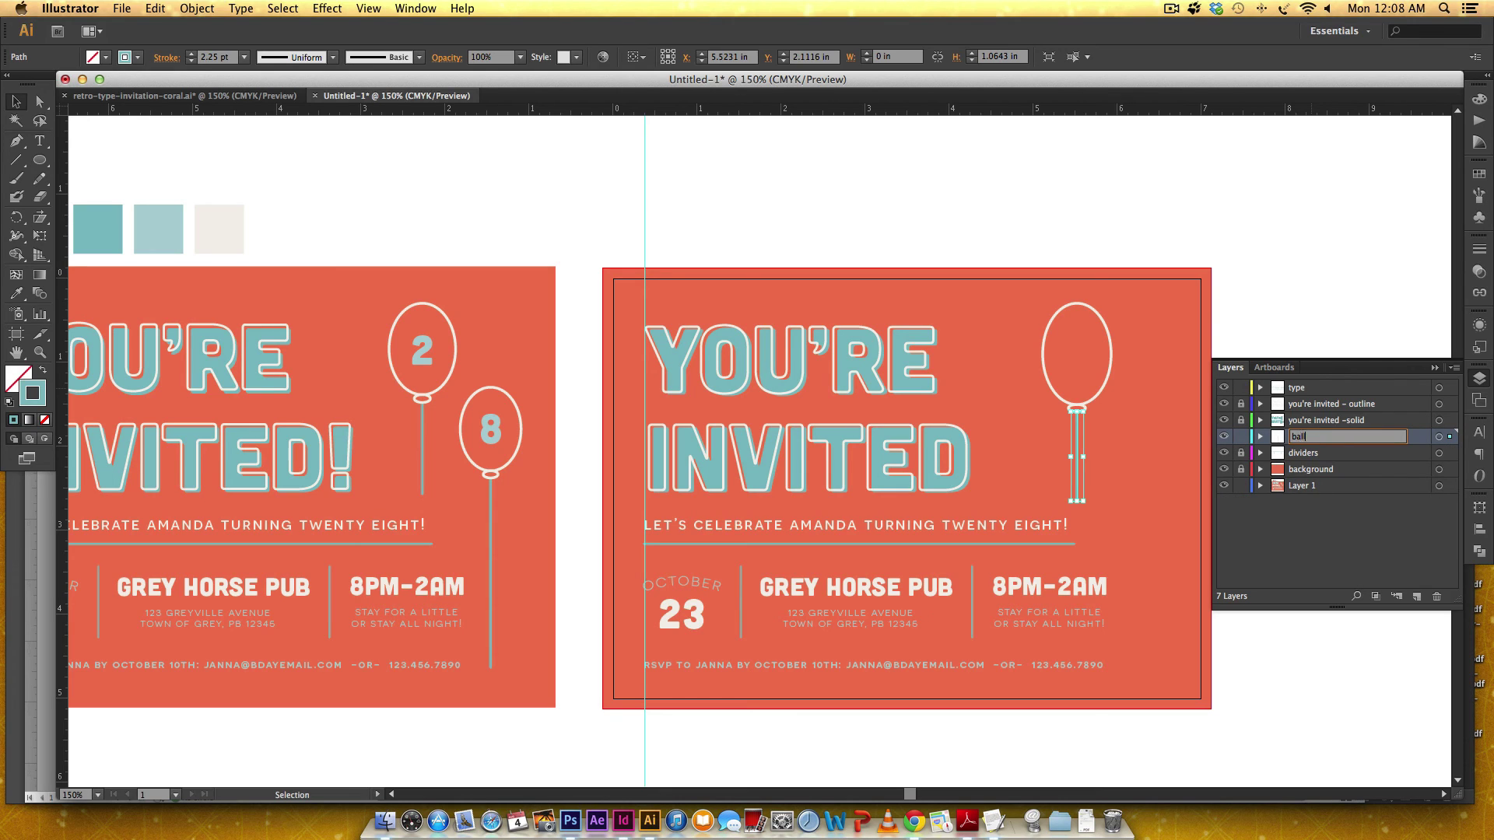
pyautogui.write('lloons')
pyautogui.press('Return')
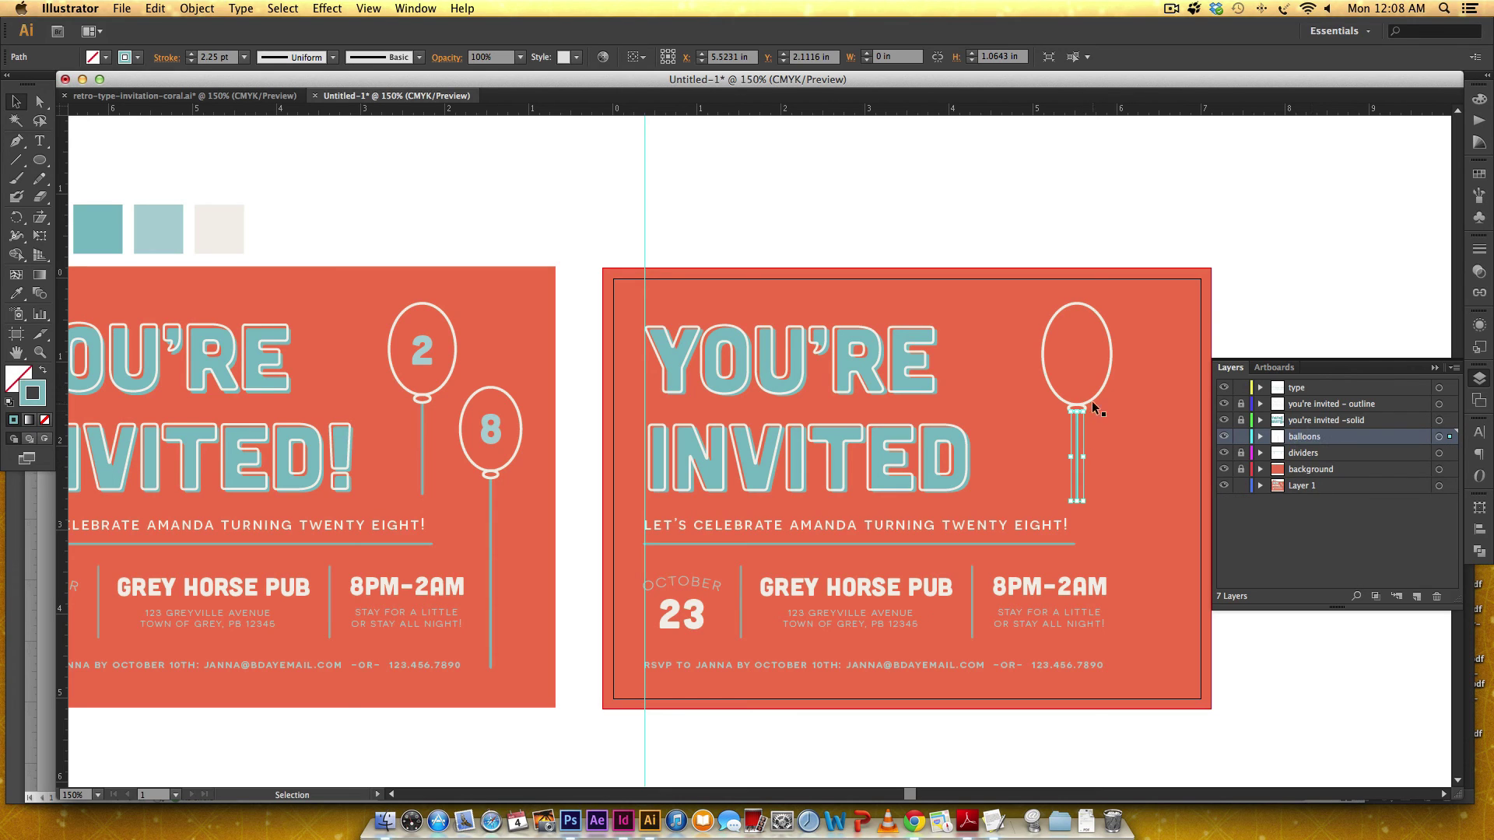
pyautogui.keyDown('shift'); pyautogui.click(1094, 392); pyautogui.keyUp('shift')
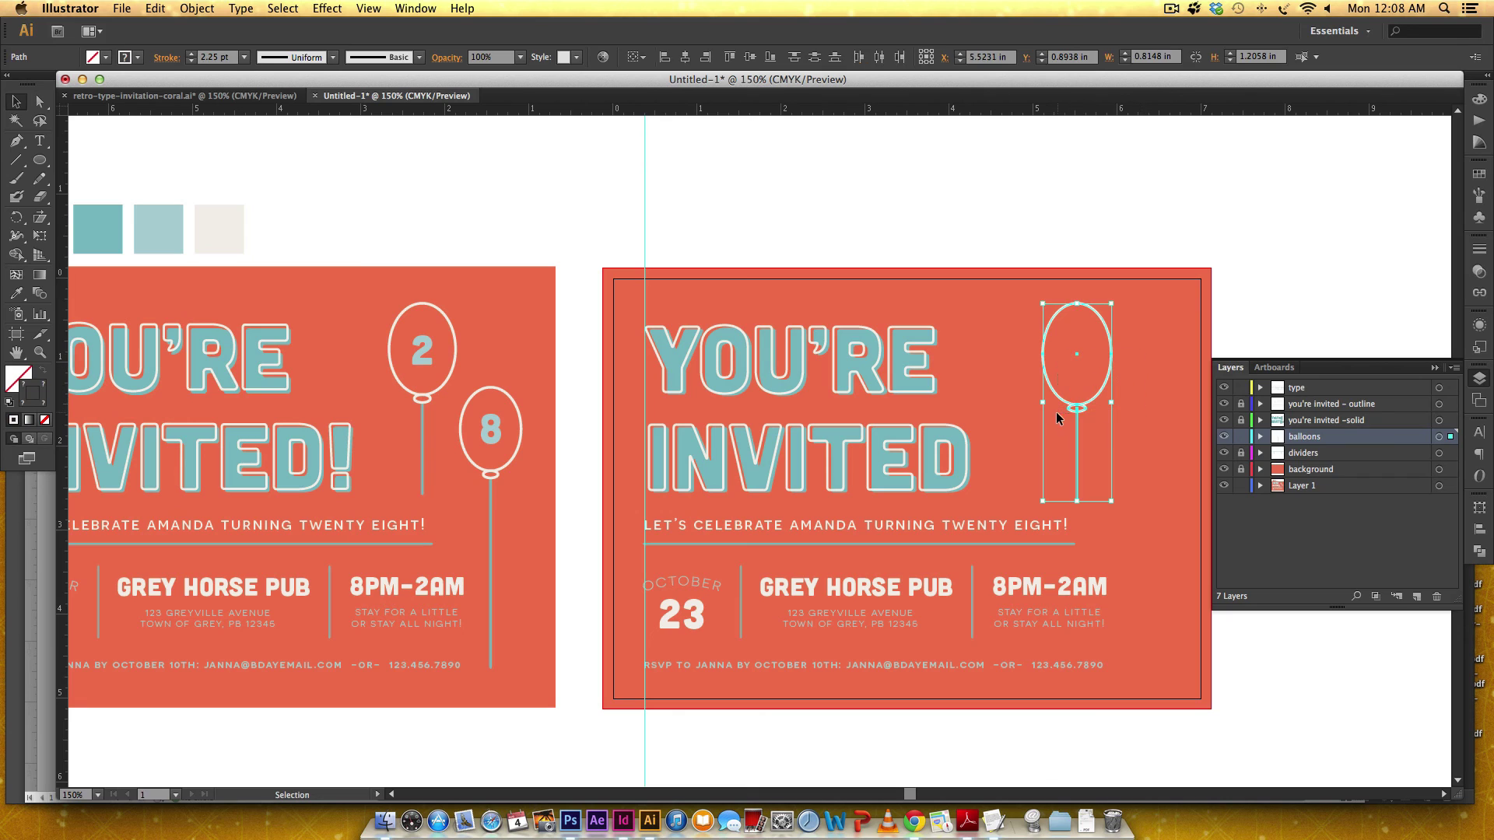
pyautogui.click(1156, 409)
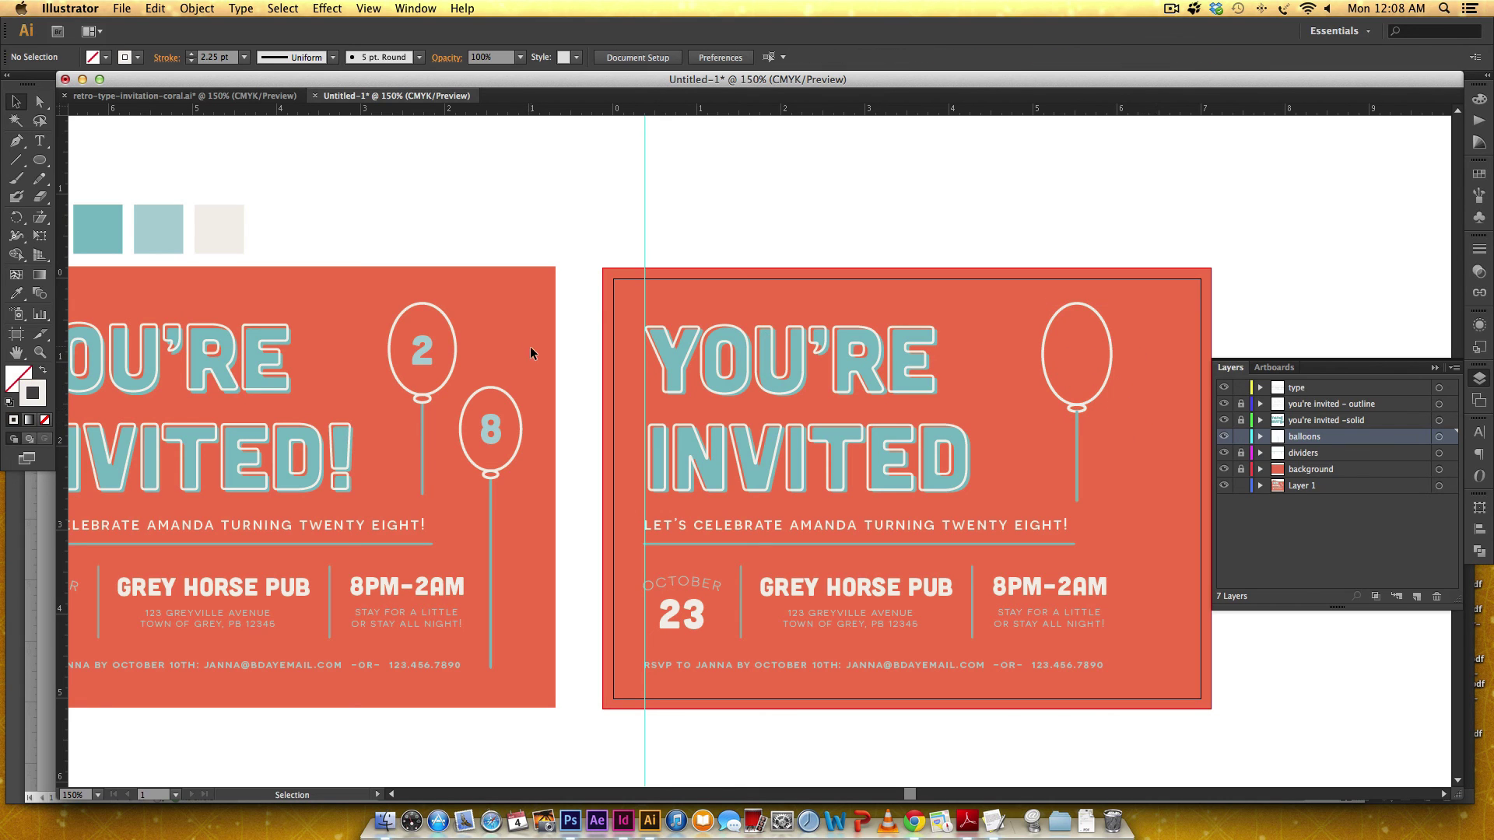
pyautogui.click(488, 517)
# Copy the 8 balloon onto the right card and move it to the balloons layer.
pyautogui.moveTo(516, 462); pyautogui.dragTo(1149, 484)
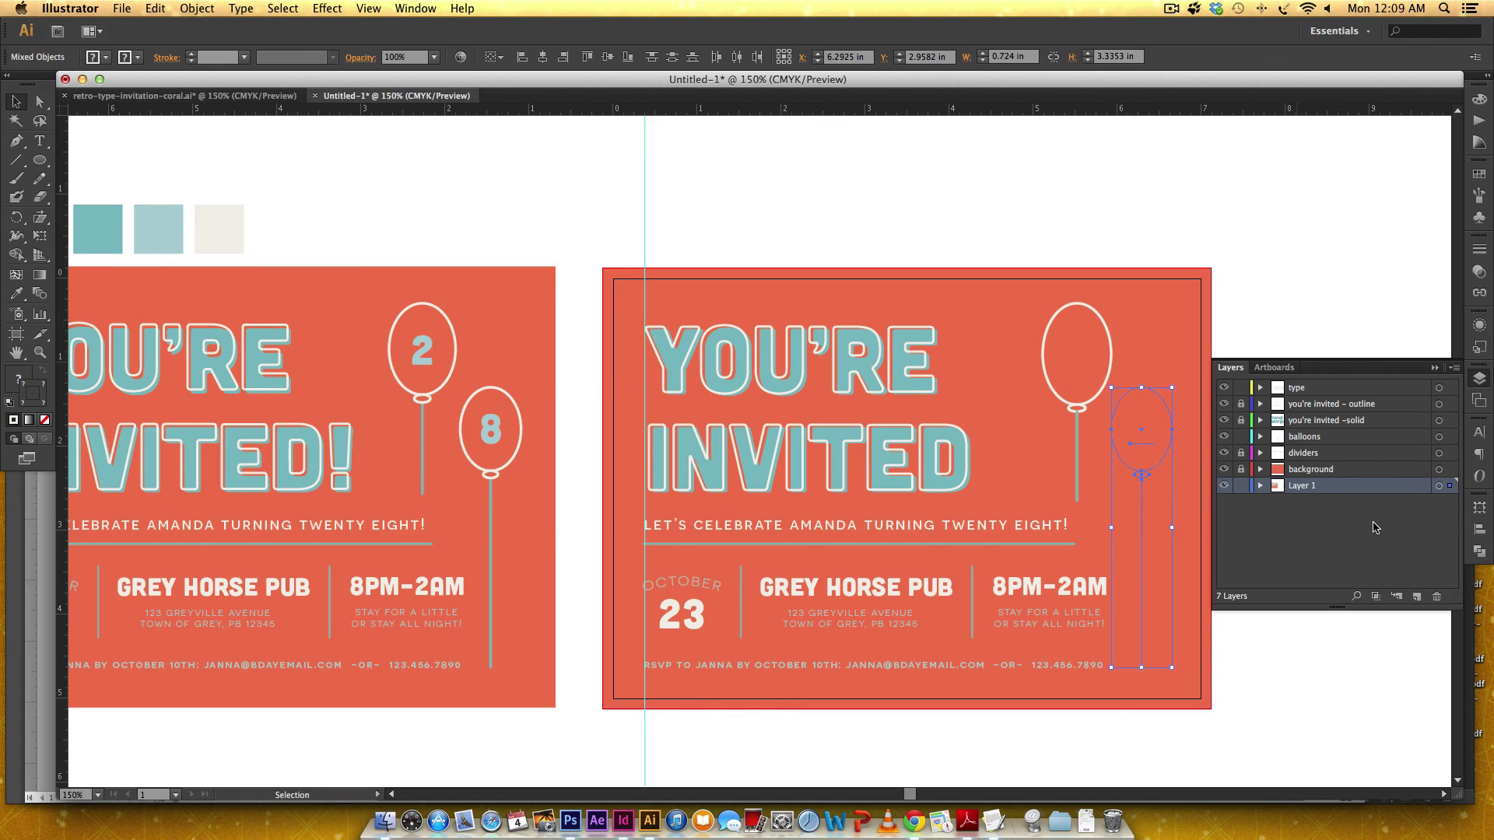
pyautogui.moveTo(1450, 488); pyautogui.dragTo(1448, 437)
pyautogui.click(1271, 257)
pyautogui.click(1149, 424)
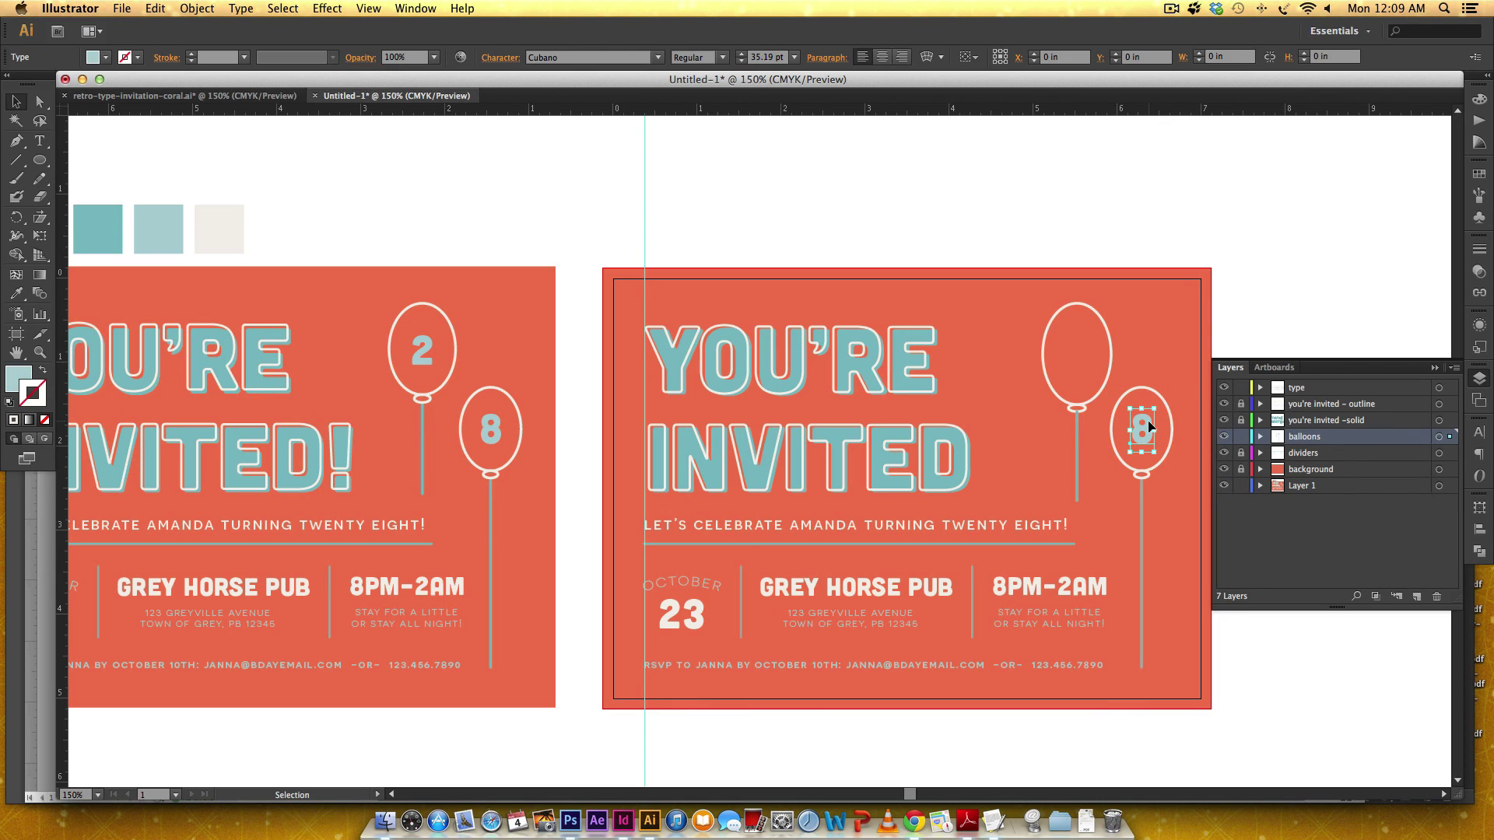
pyautogui.click(1482, 433)
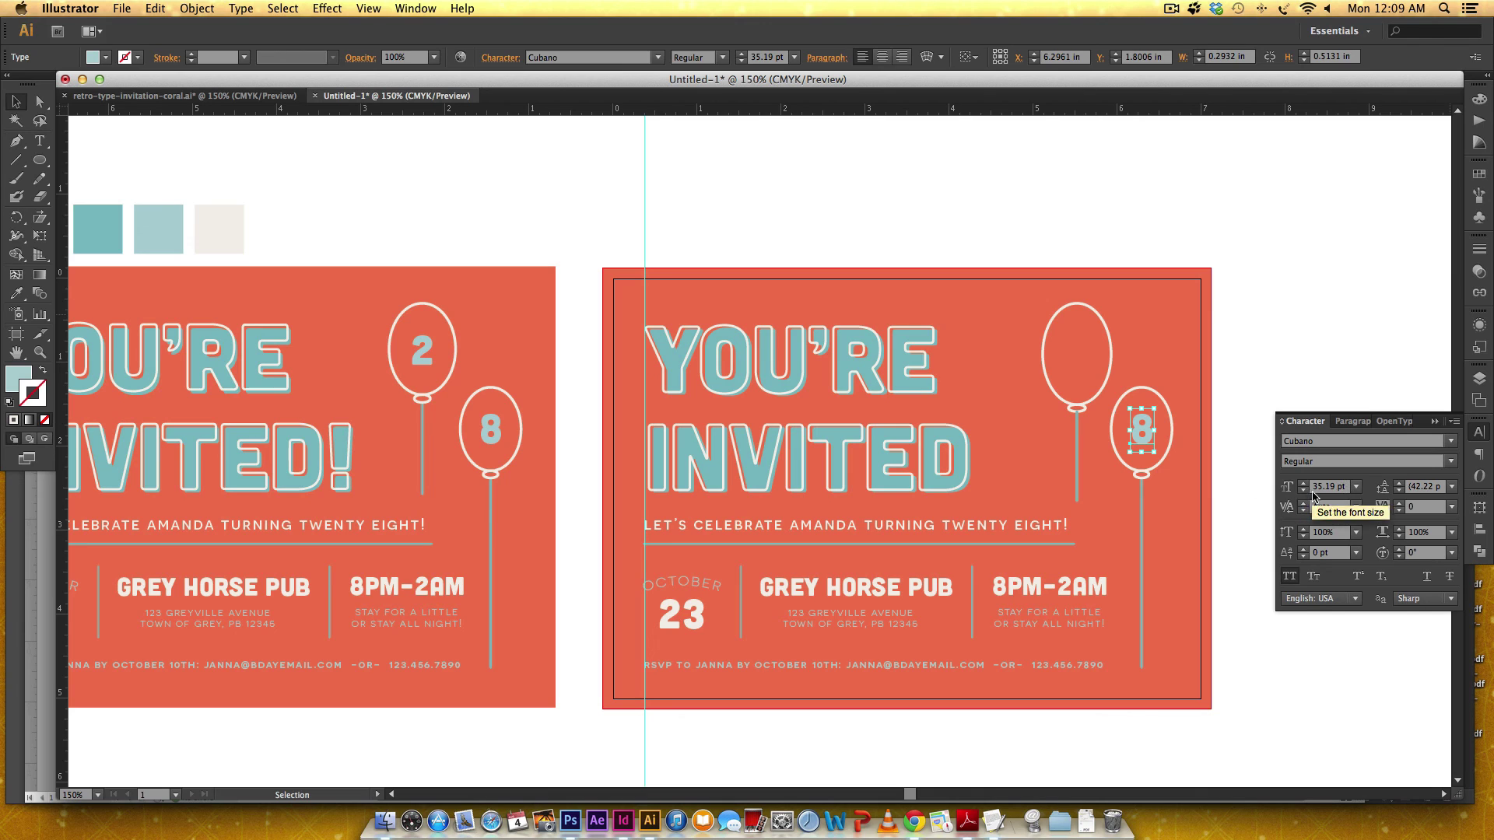
pyautogui.click(1245, 377)
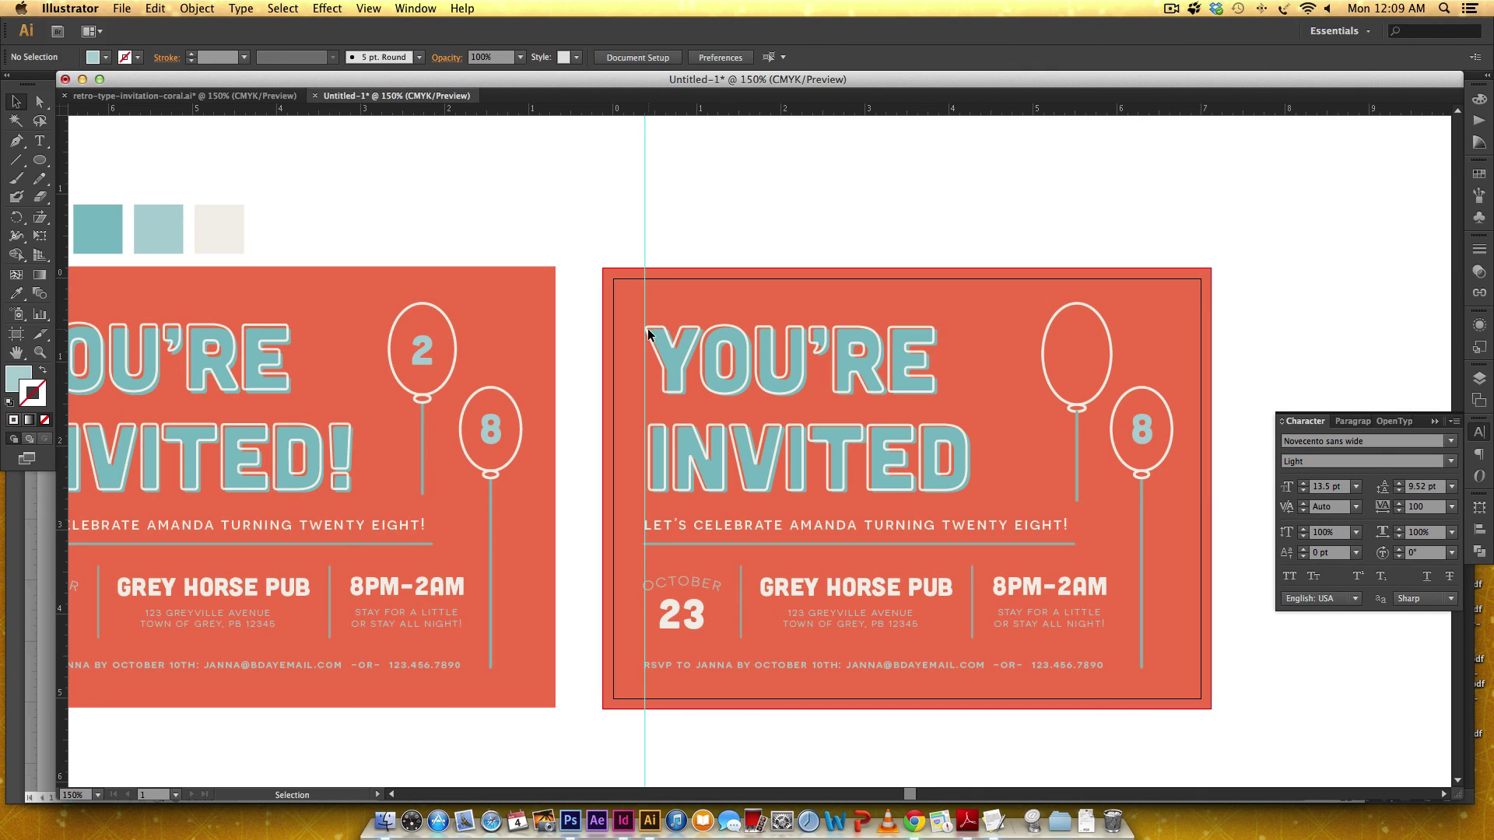
# Copy the 2 into the empty right balloon and move it to the balloons layer.
pyautogui.moveTo(424, 362); pyautogui.dragTo(1080, 366)
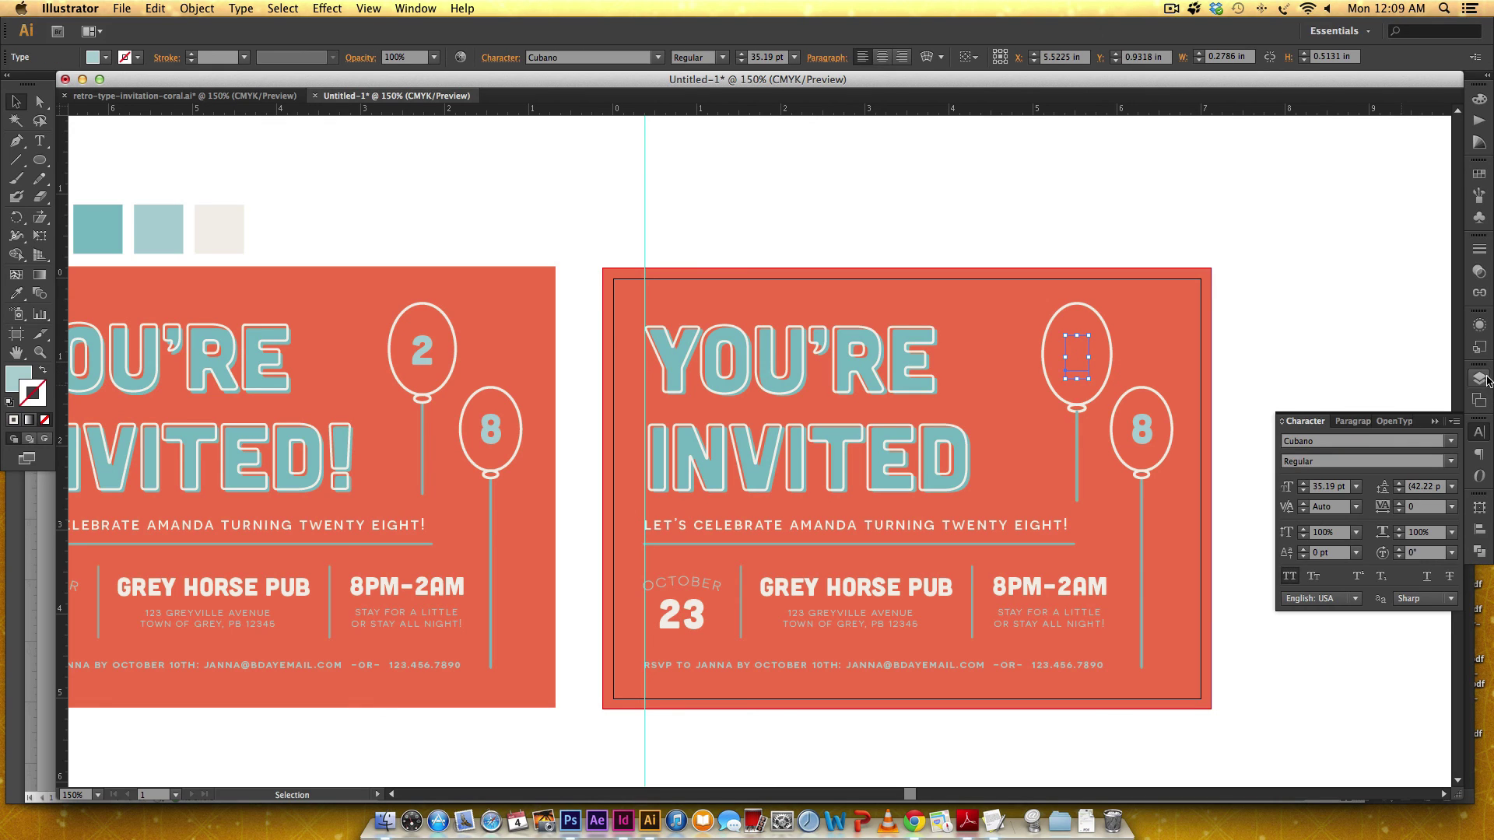
pyautogui.click(1482, 379)
pyautogui.moveTo(1451, 488); pyautogui.dragTo(1451, 436)
pyautogui.press('super+shift+a')
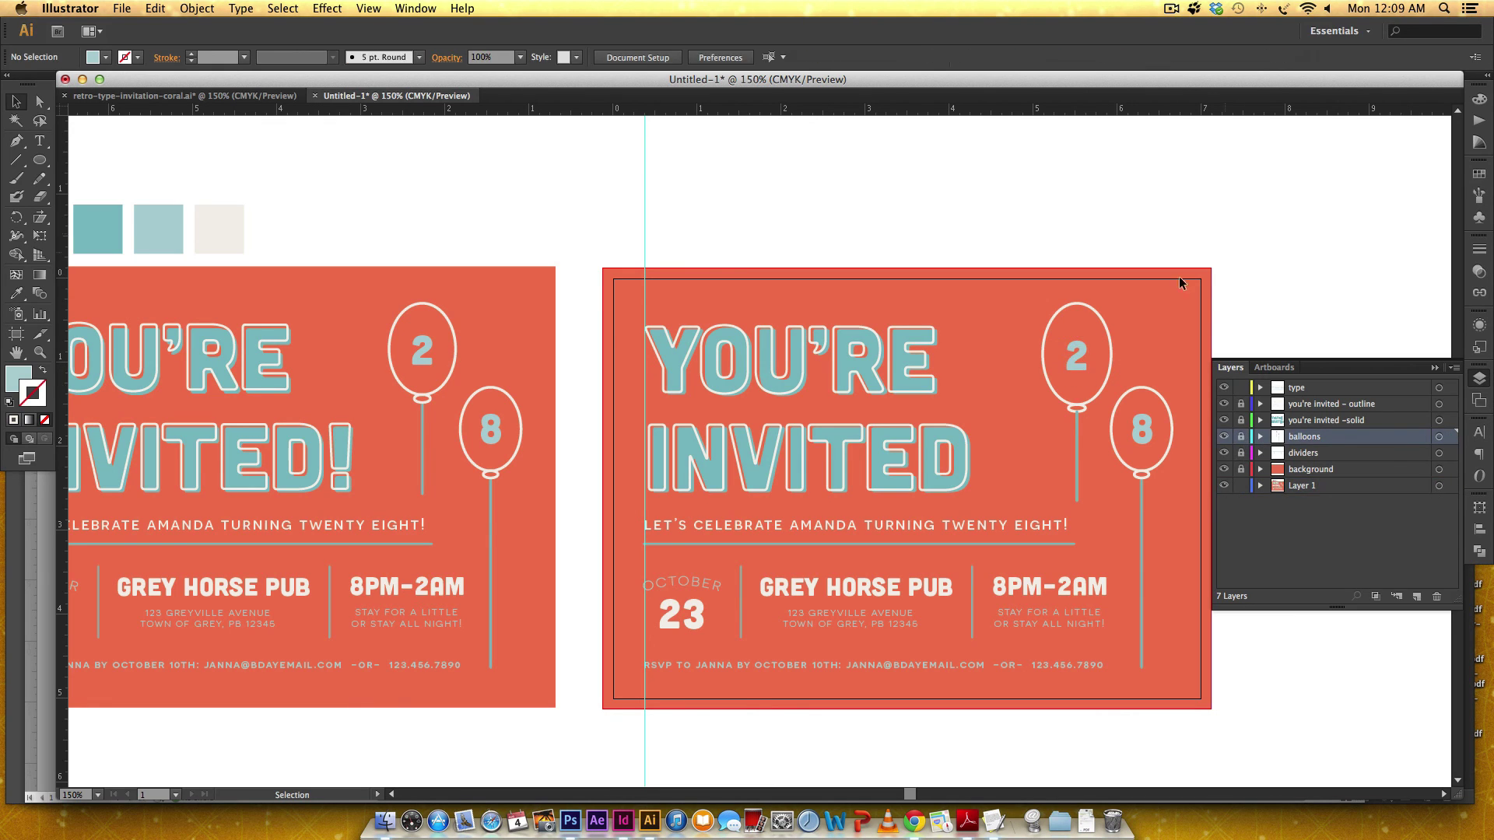
pyautogui.moveTo(1038, 250); pyautogui.dragTo(890, 224)
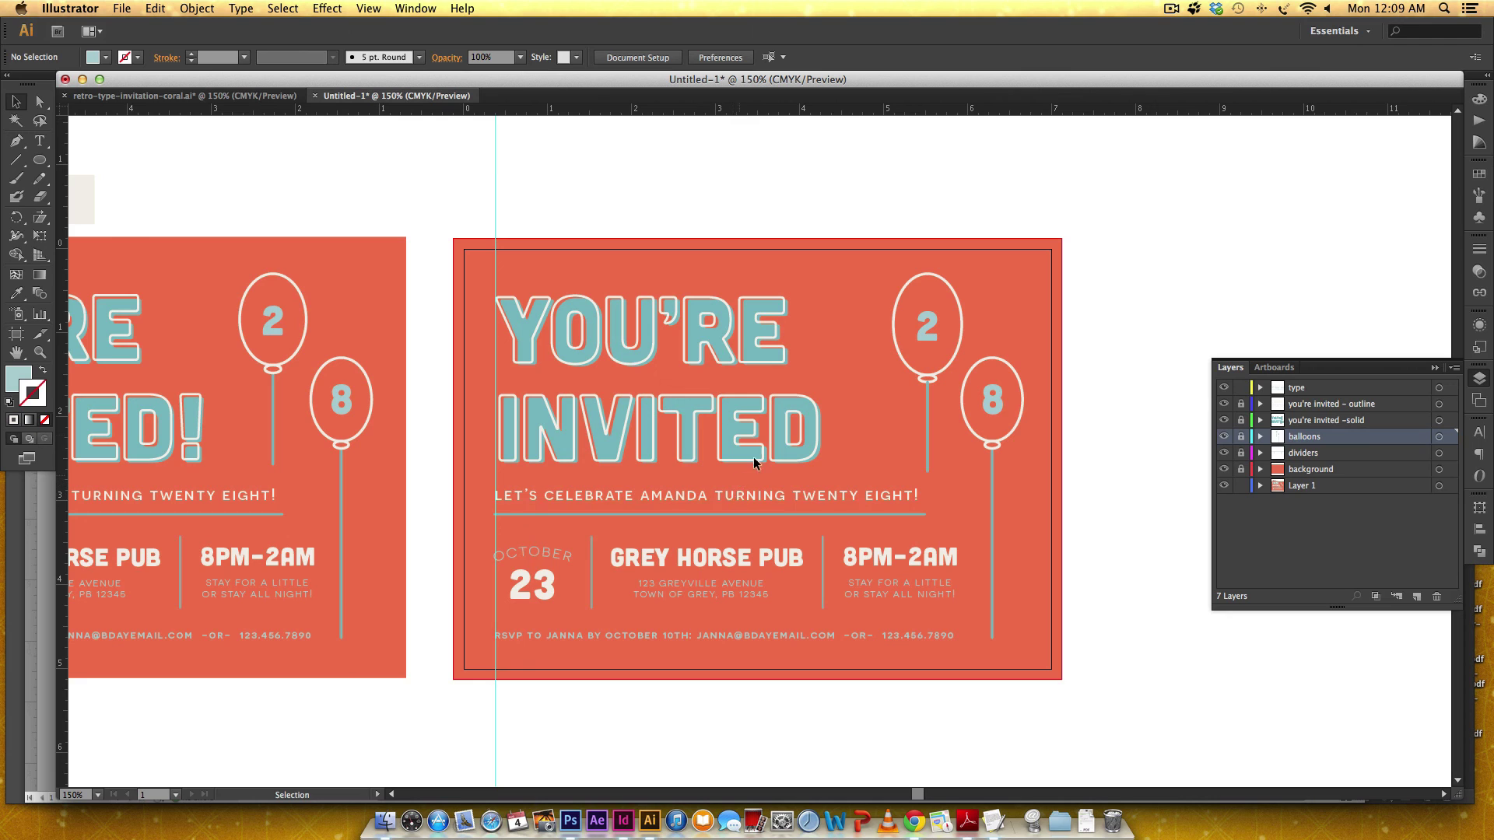
# Make the type layer active and pull a horizontal ruler guide down across the event details row.
pyautogui.click(1303, 387)
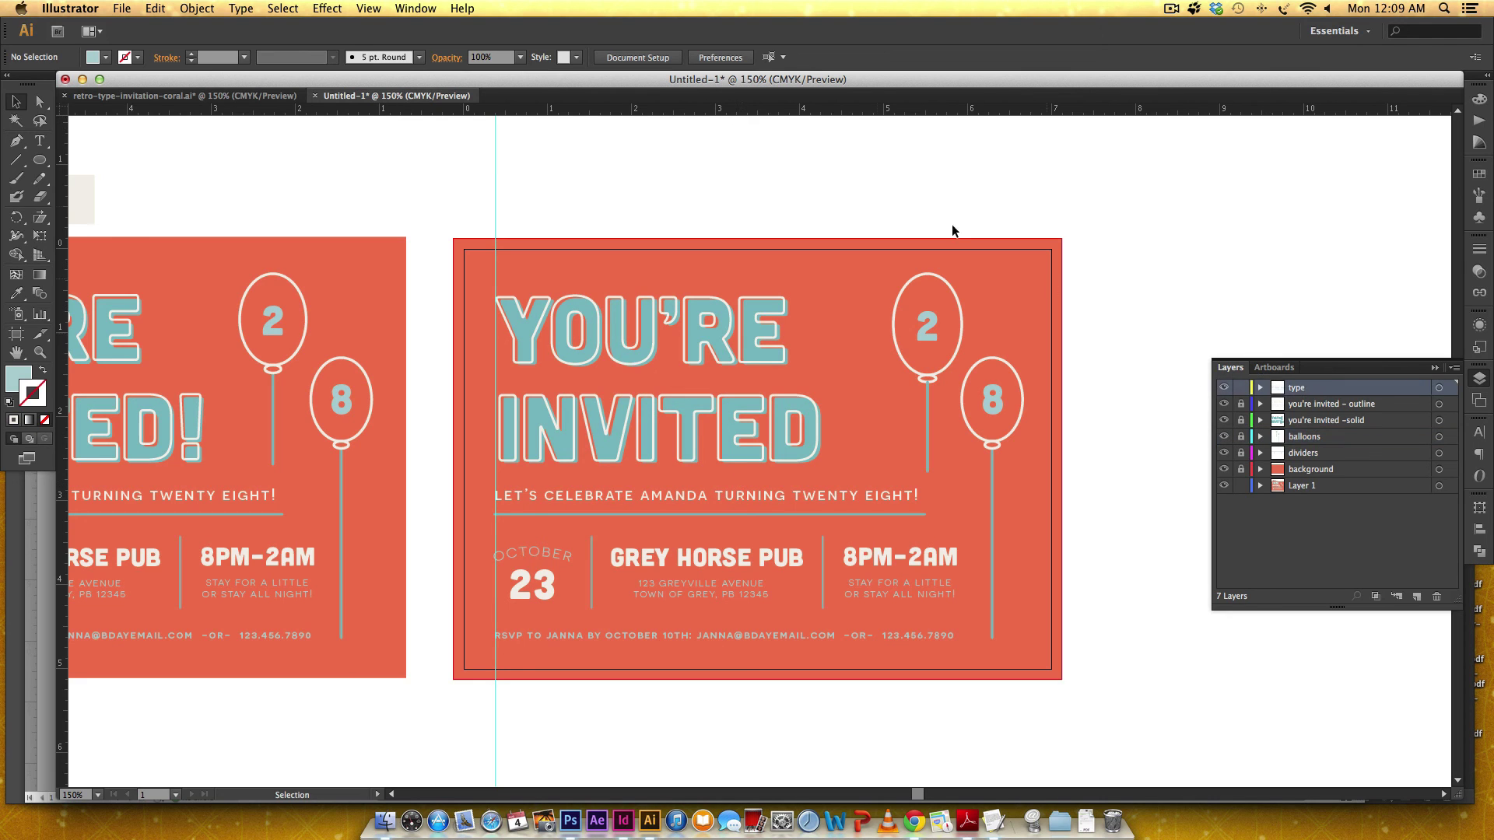
pyautogui.moveTo(762, 111); pyautogui.dragTo(730, 604)
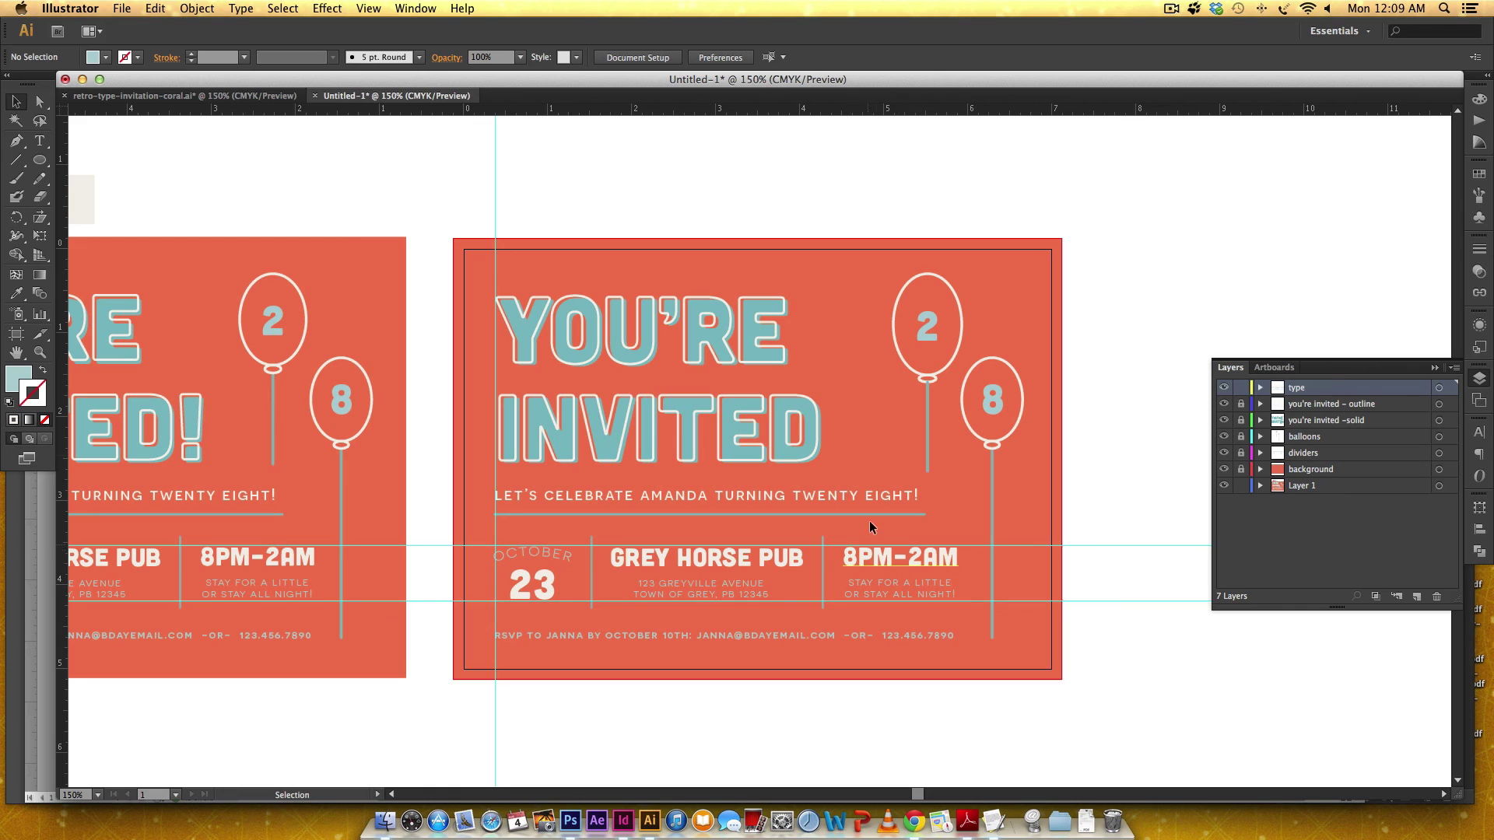